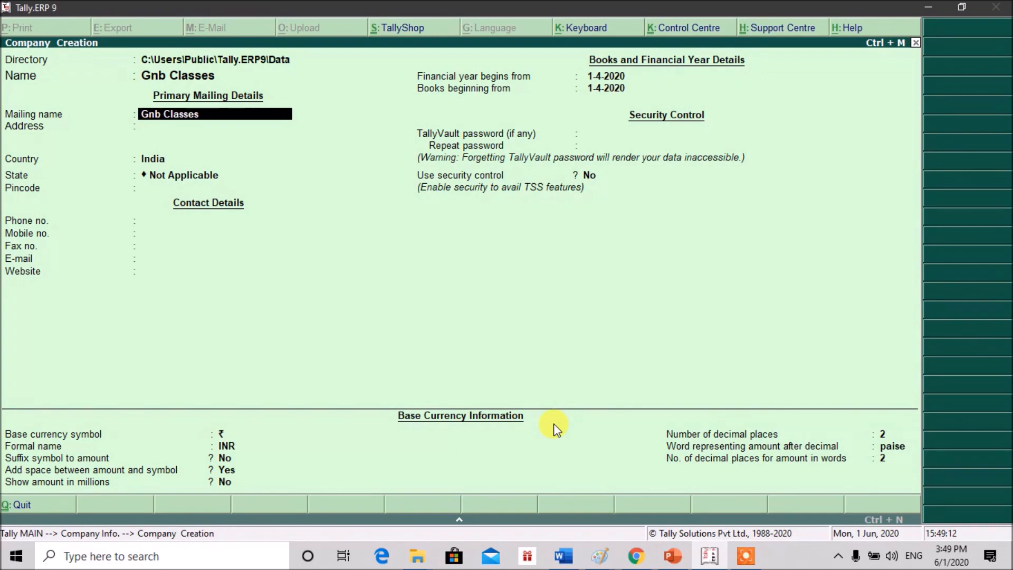
Enter the company's street address and postal pincode, keeping the mailing name and country India, and set the state to Madhya Pradesh.
{"action": "key", "text": "Return"}
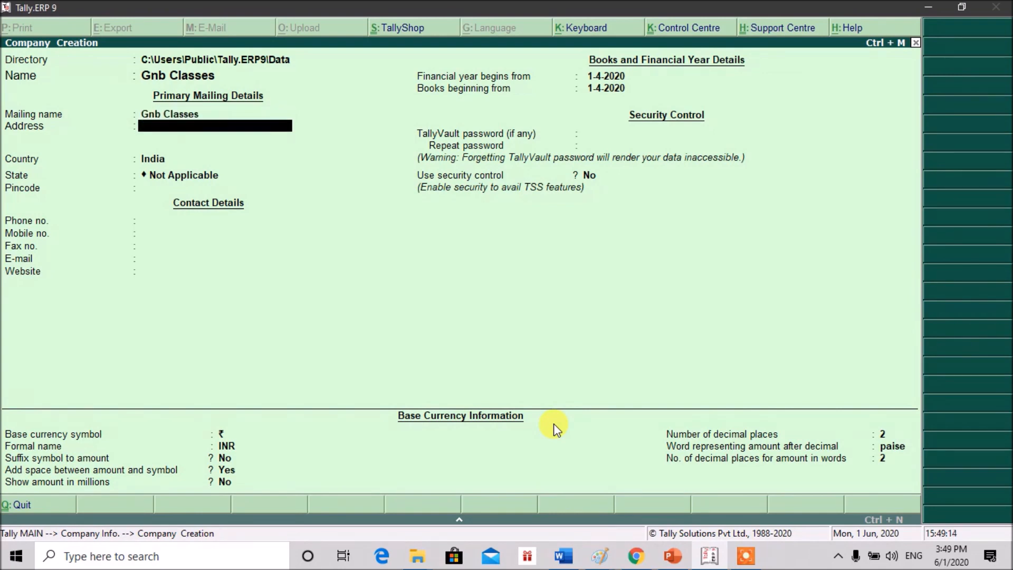
{"action": "type", "text": "Bg Road"}
{"action": "key", "text": "Return"}
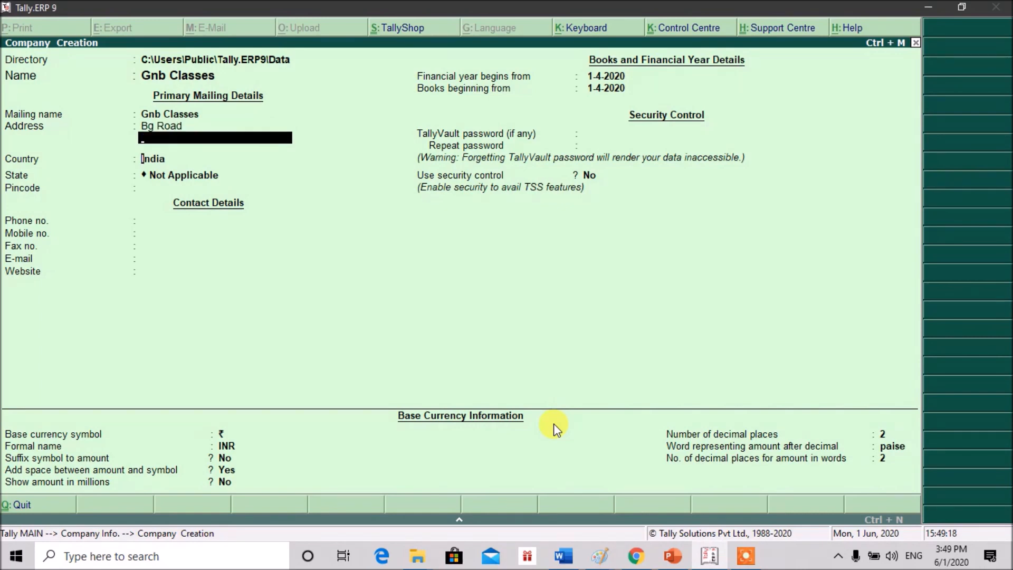
{"action": "key", "text": "Return"}
{"action": "key", "text": "Return"}
{"action": "type", "text": "Madh"}
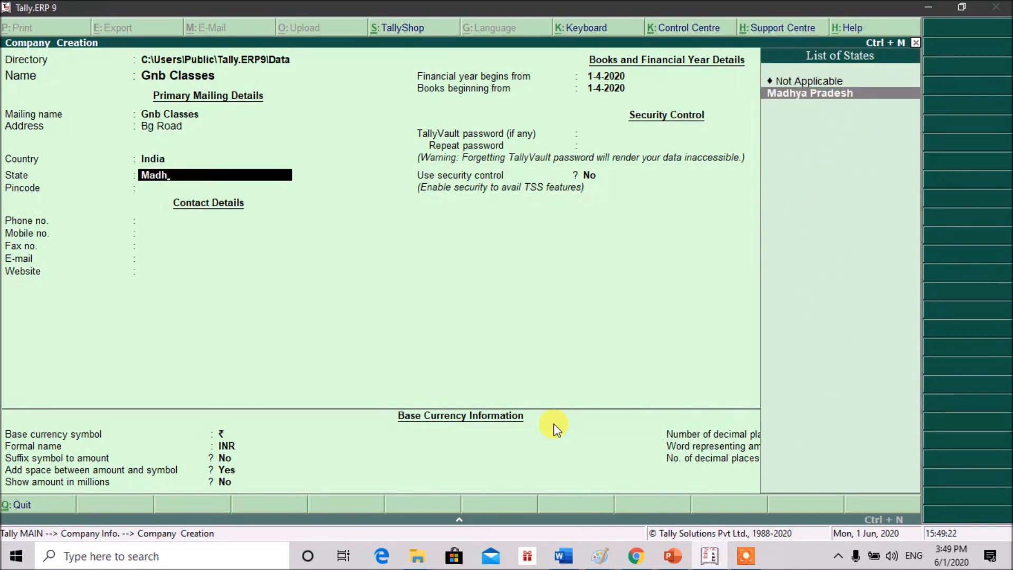
{"action": "key", "text": "Return"}
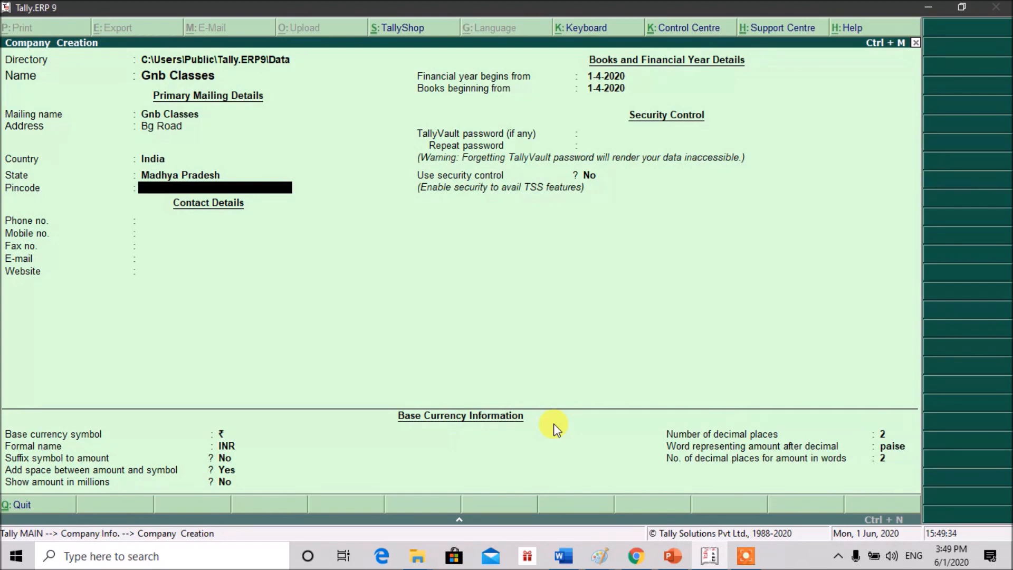
{"action": "type", "text": "473001"}
{"action": "key", "text": "Return"}
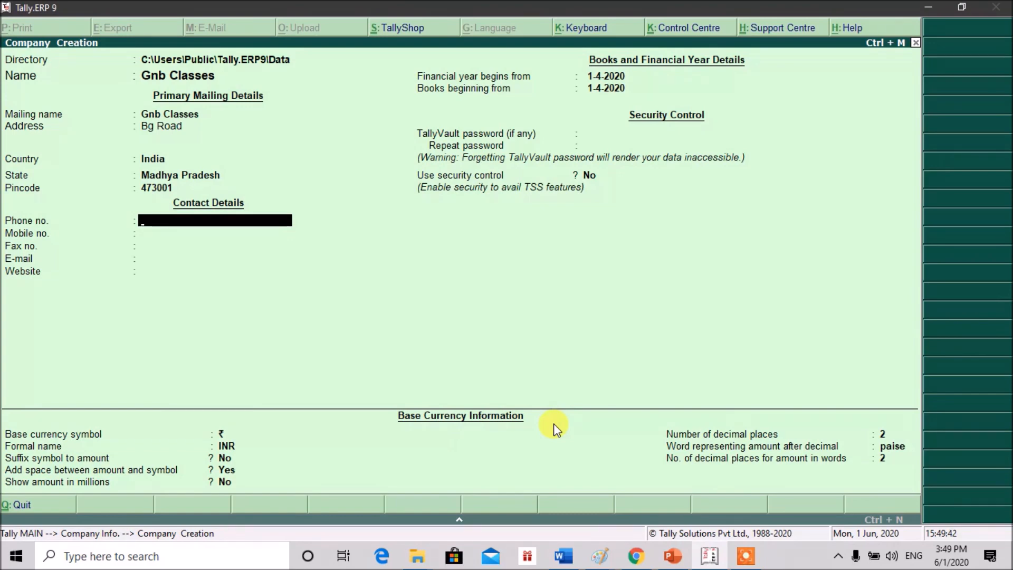
Leave the contact details and TallyVault password blank, keeping the financial year and books beginning from 1-4-2020 and security control off.
{"action": "key", "text": "Return"}
{"action": "key", "text": "Return"}
{"action": "key", "text": "Return"}
{"action": "key", "text": "Return"}
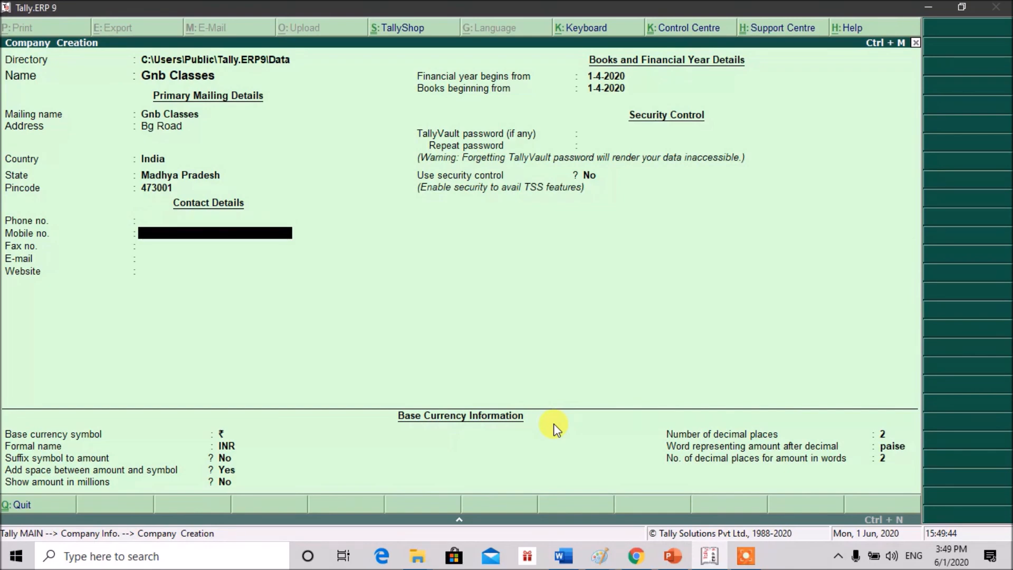
{"action": "key", "text": "Return"}
{"action": "key", "text": "Return"}
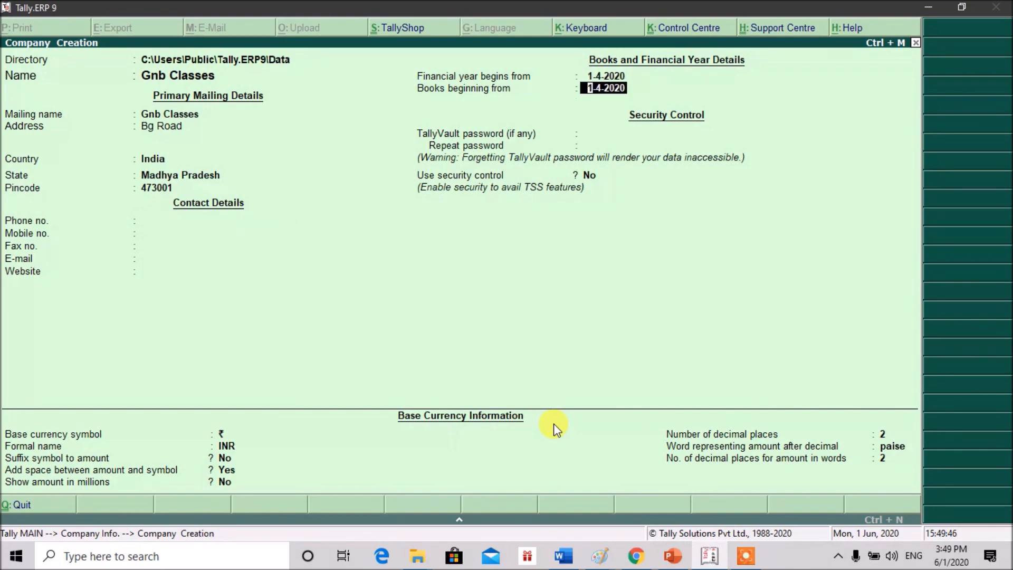
{"action": "key", "text": "Return"}
{"action": "key", "text": "Return"}
{"action": "key", "text": "Return"}
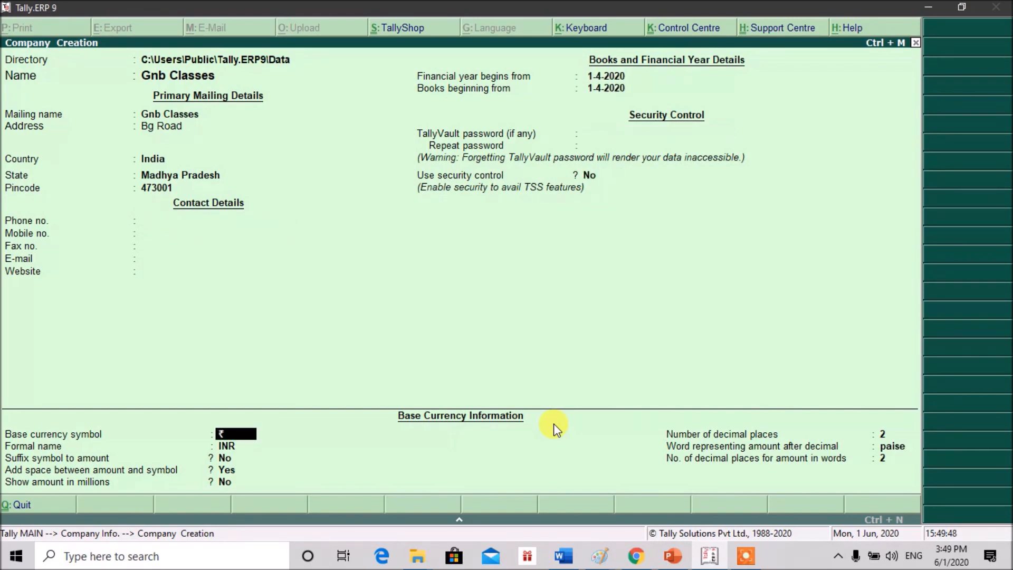
Keep the ₹ INR base currency settings and save the new company.
{"action": "key", "text": "Return"}
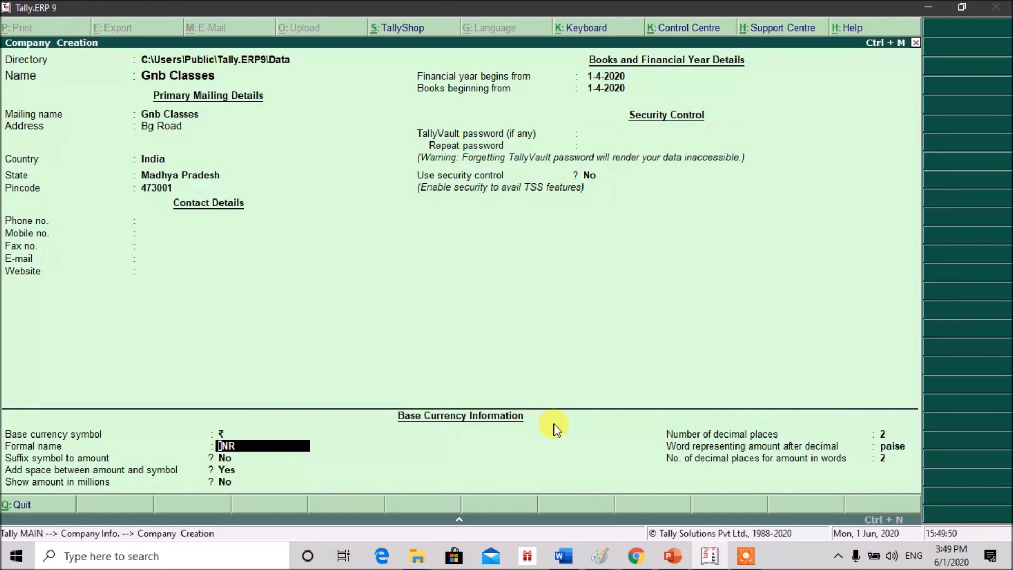
{"action": "key", "text": "Return"}
{"action": "key", "text": "Return"}
{"action": "key", "text": "Return"}
{"action": "key", "text": "Return"}
{"action": "key", "text": "Return"}
{"action": "key", "text": "Return"}
{"action": "key", "text": "ctrl+a"}
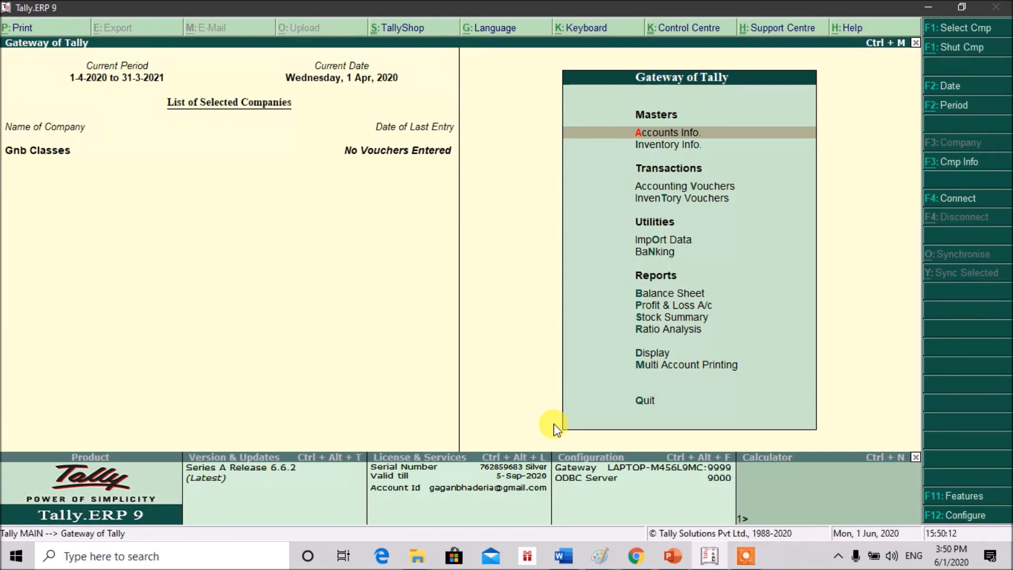
Enable Goods and Services Tax in the company's statutory features and choose to set its GST details.
{"action": "key", "text": "F11"}
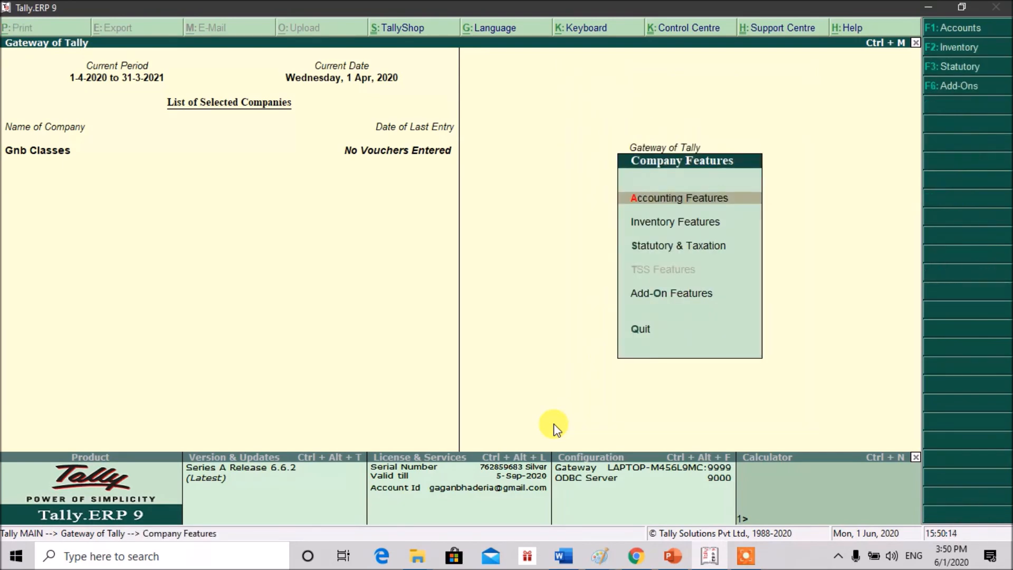
{"action": "key", "text": "F3"}
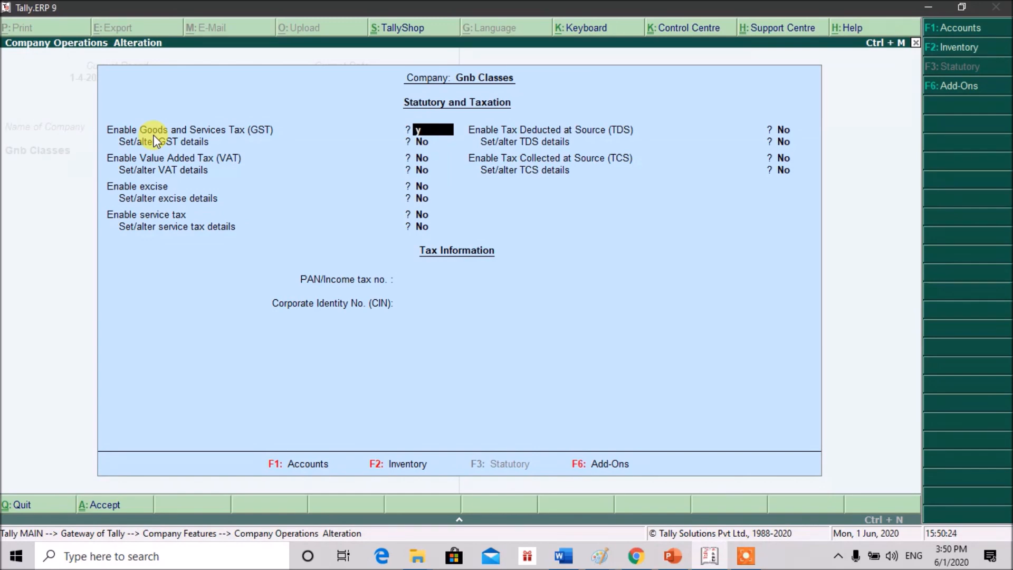
{"action": "key", "text": "y"}
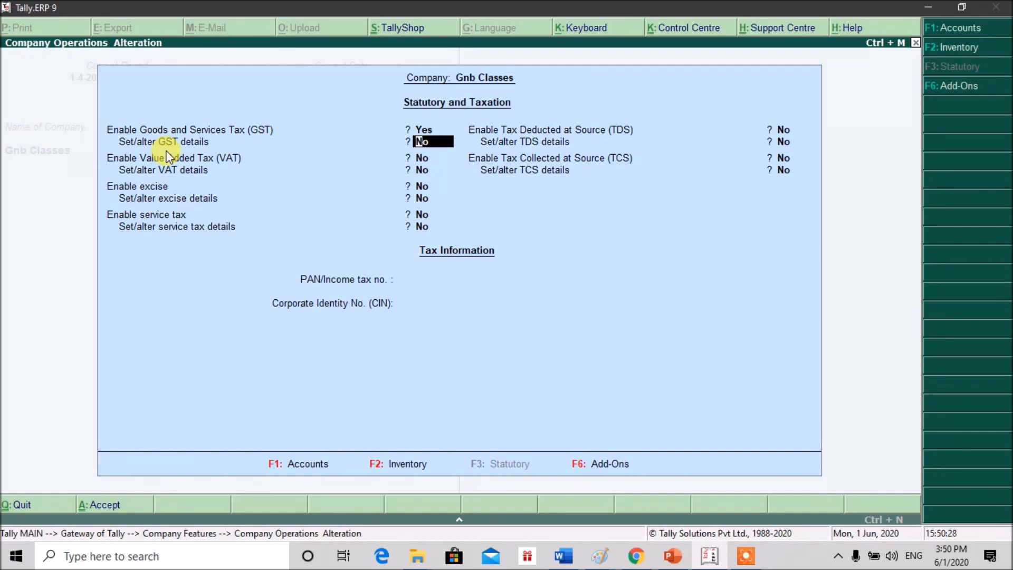
{"action": "type", "text": "yes"}
{"action": "key", "text": "Return"}
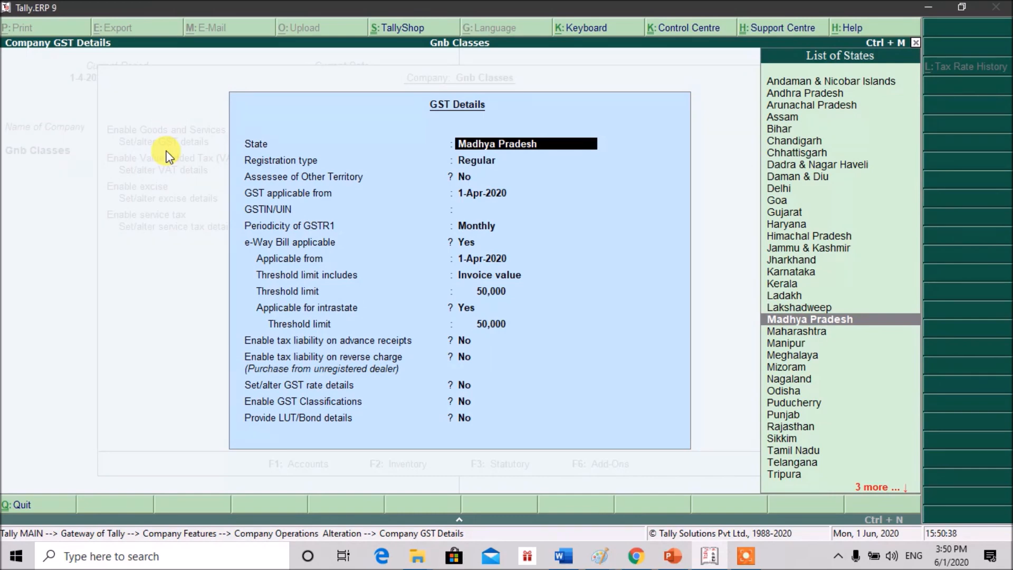
Keep the GST state Madhya Pradesh, registration type Regular, Assessee of Other Territory No and GST applicable from 1-Apr-2020.
{"action": "key", "text": "Return"}
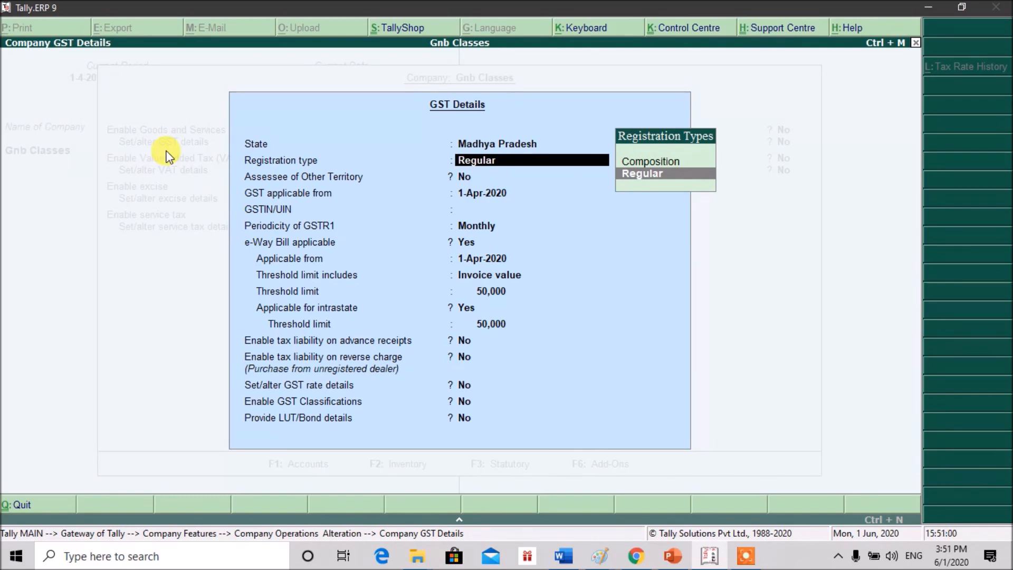
{"action": "key", "text": "Return"}
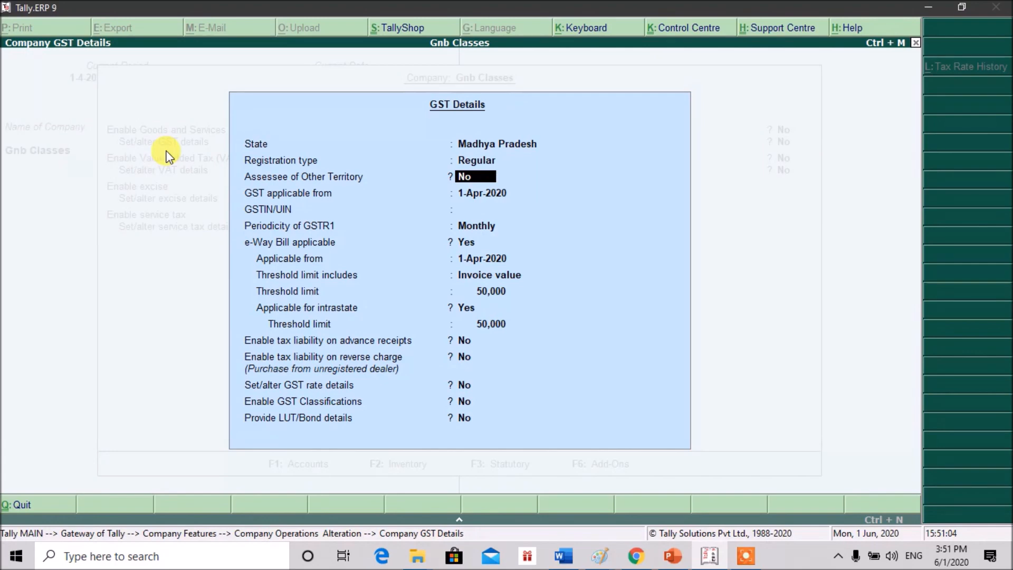
{"action": "key", "text": "Return"}
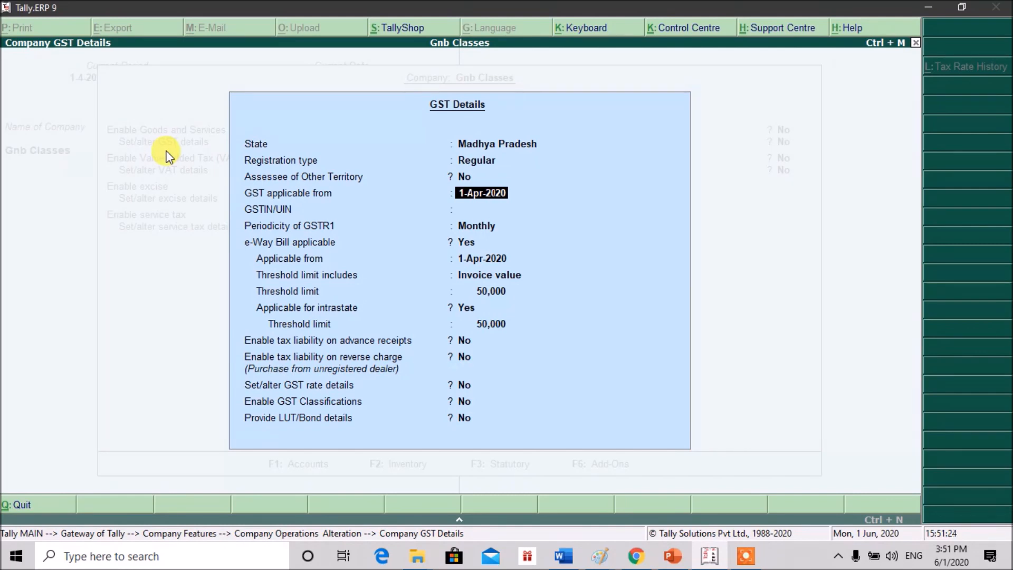
{"action": "key", "text": "Return"}
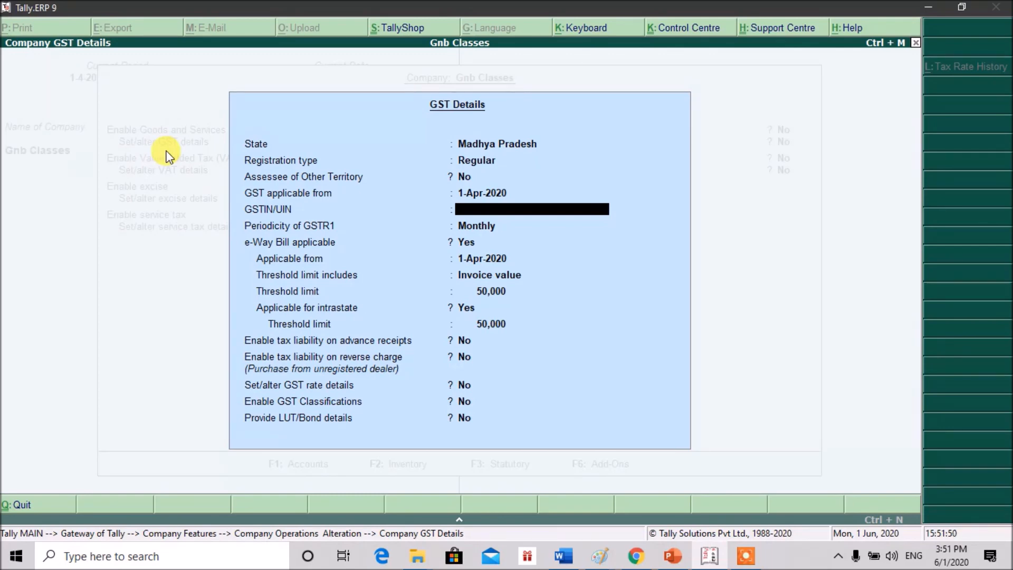
Enter the company's GSTIN/UIN in the GST details and dismiss the verification warning.
{"action": "type", "text": "23"}
{"action": "type", "text": "AAAAA"}
{"action": "type", "text": "1024"}
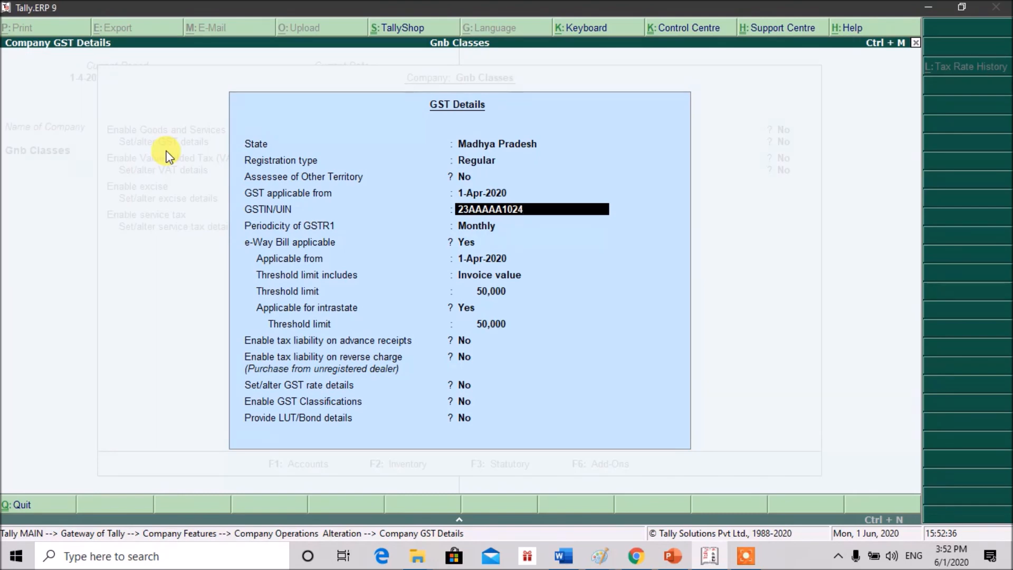
{"action": "type", "text": "A"}
{"action": "type", "text": "2"}
{"action": "key", "text": "BackSpace"}
{"action": "key", "text": "BackSpace"}
{"action": "type", "text": "A2Z"}
{"action": "type", "text": "C"}
{"action": "key", "text": "Return"}
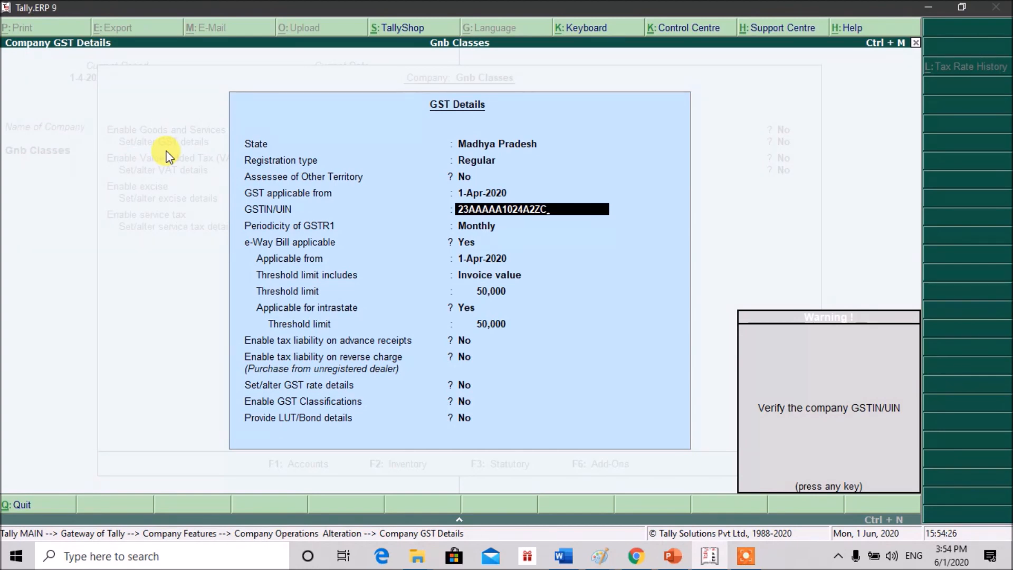
{"action": "key", "text": "Return"}
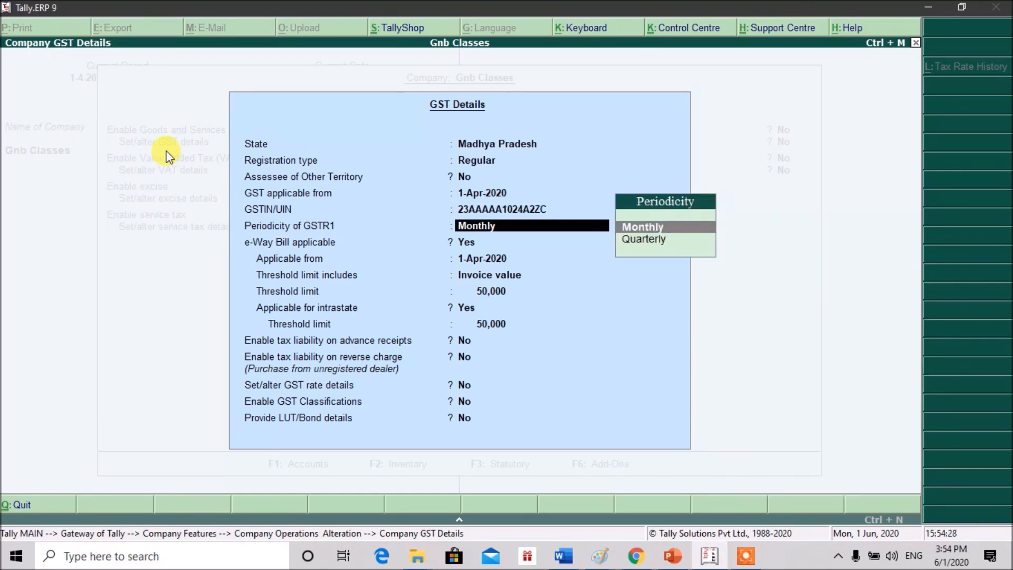
Keep monthly GSTR1 periodicity, e-Way Bill applicable with 50,000 threshold limits, and tax liability on advance receipts and reverse charge disabled.
{"action": "key", "text": "Return"}
{"action": "key", "text": "Return"}
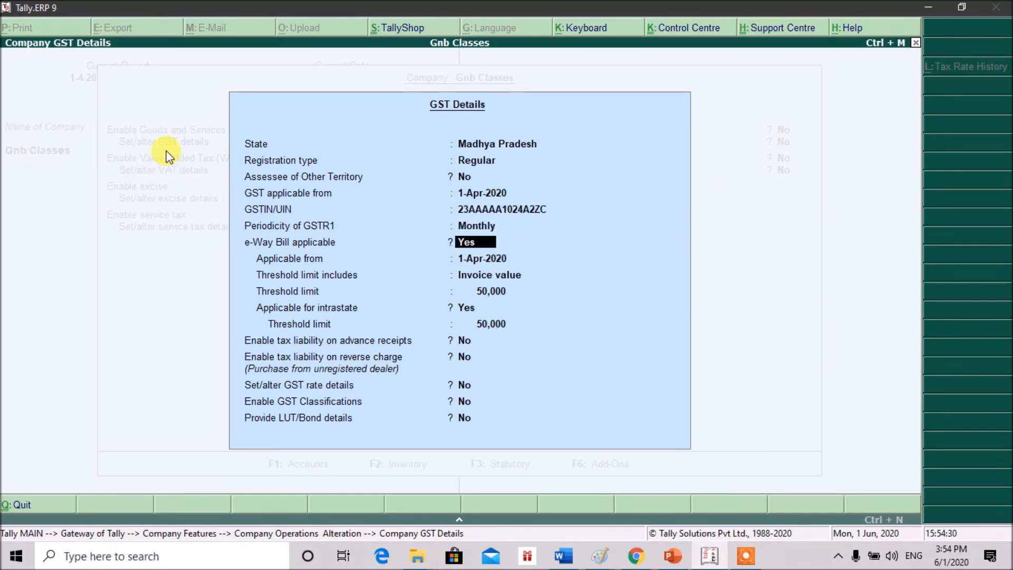
{"action": "key", "text": "Return"}
{"action": "key", "text": "Return"}
{"action": "key", "text": "Return"}
{"action": "key", "text": "Return"}
{"action": "key", "text": "Return"}
{"action": "key", "text": "Return"}
{"action": "key", "text": "Return"}
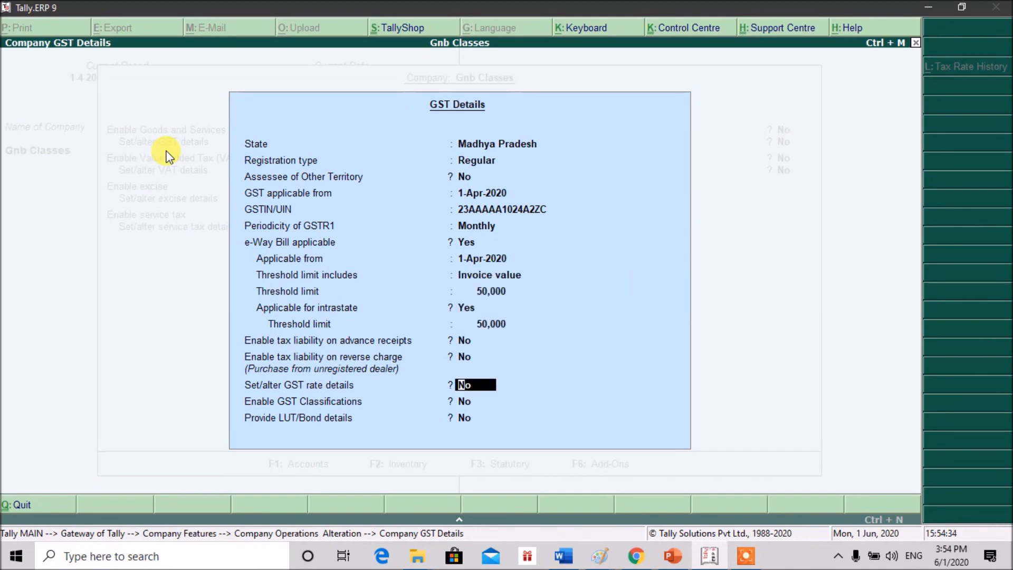
Recheck the e-Way Bill threshold limit, then accept the GST details with GST rate details, classifications and LUT/Bond details set to No.
{"action": "key", "text": "Up"}
{"action": "key", "text": "Up"}
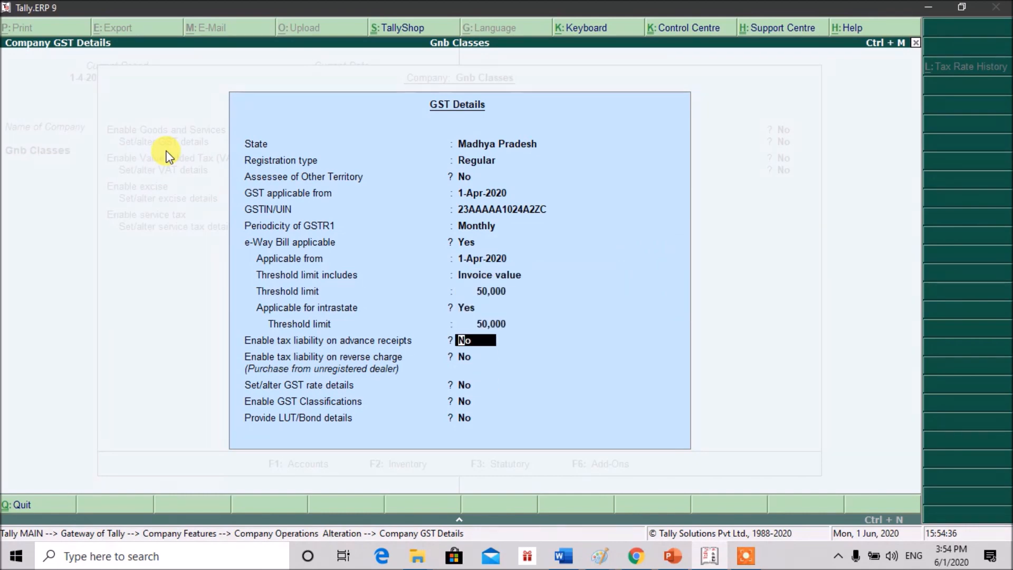
{"action": "key", "text": "Up"}
{"action": "key", "text": "Up"}
{"action": "key", "text": "Up"}
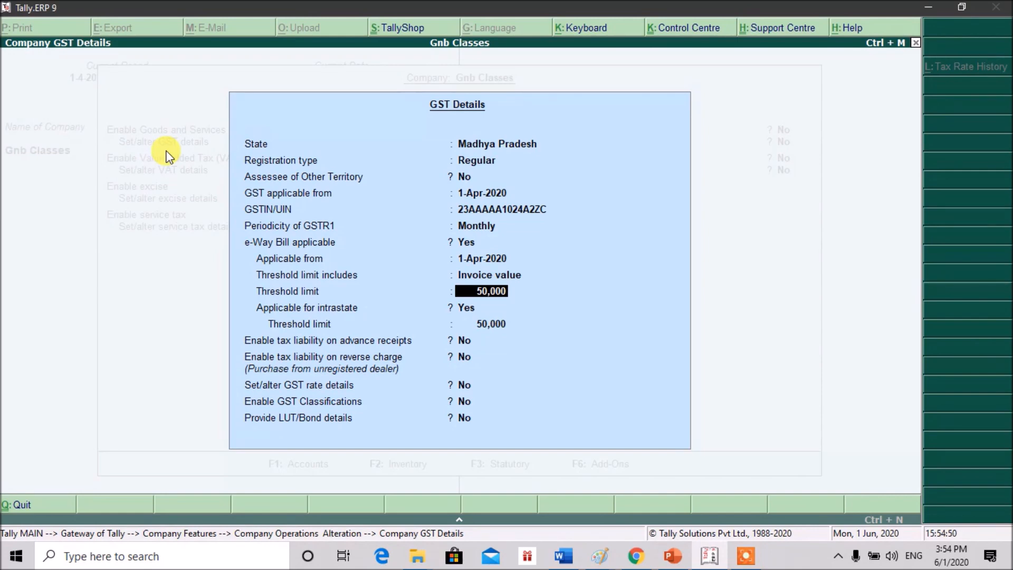
{"action": "key", "text": "Return"}
{"action": "key", "text": "Return"}
{"action": "key", "text": "Return"}
{"action": "key", "text": "Return"}
{"action": "key", "text": "Return"}
{"action": "key", "text": "Return"}
{"action": "key", "text": "Return"}
{"action": "key", "text": "Return"}
{"action": "key", "text": "Return"}
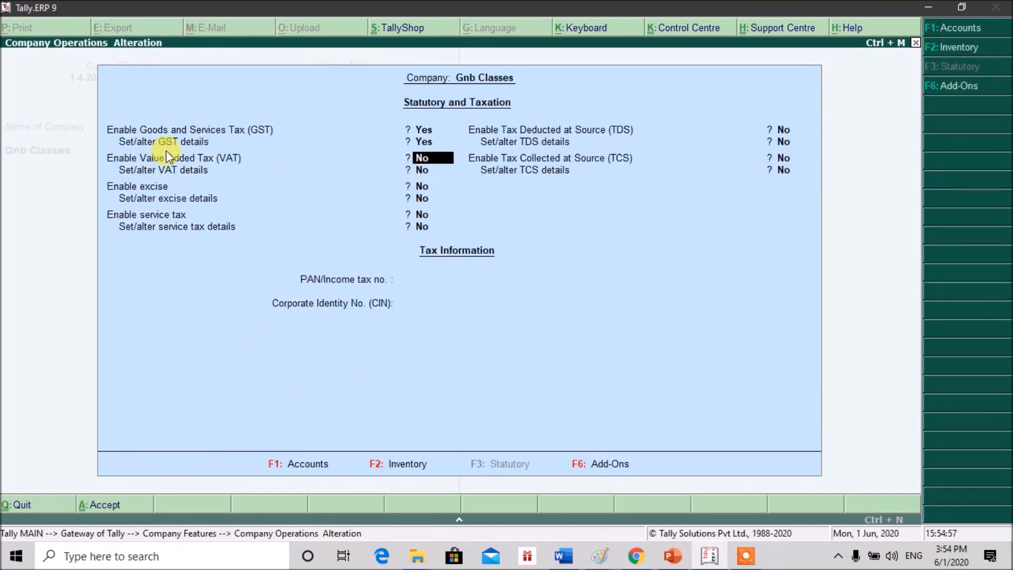
Leave VAT, excise and service tax disabled, save the statutory features and return to the Gateway of Tally.
{"action": "key", "text": "Return"}
{"action": "key", "text": "Return"}
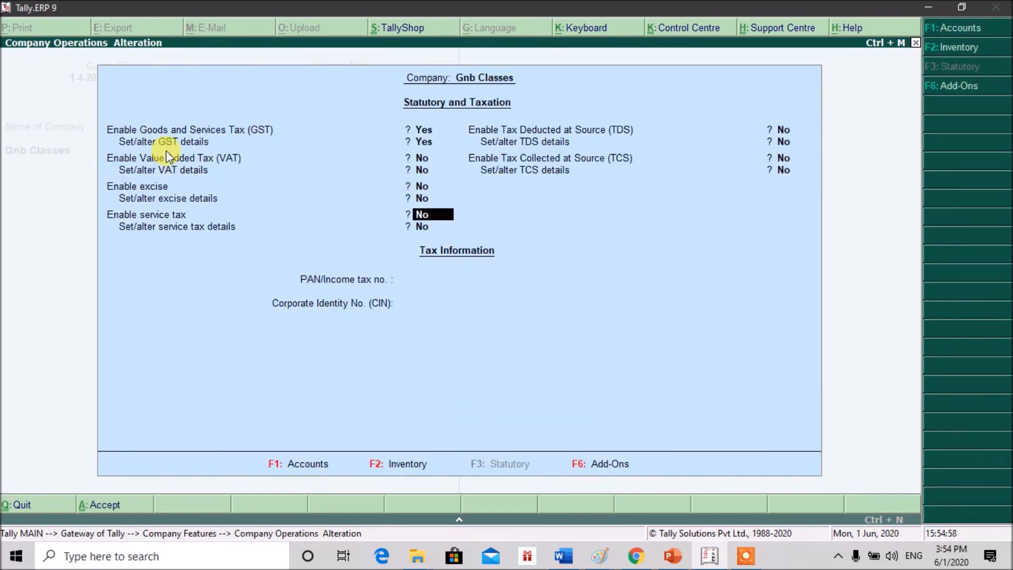
{"action": "key", "text": "ctrl+a"}
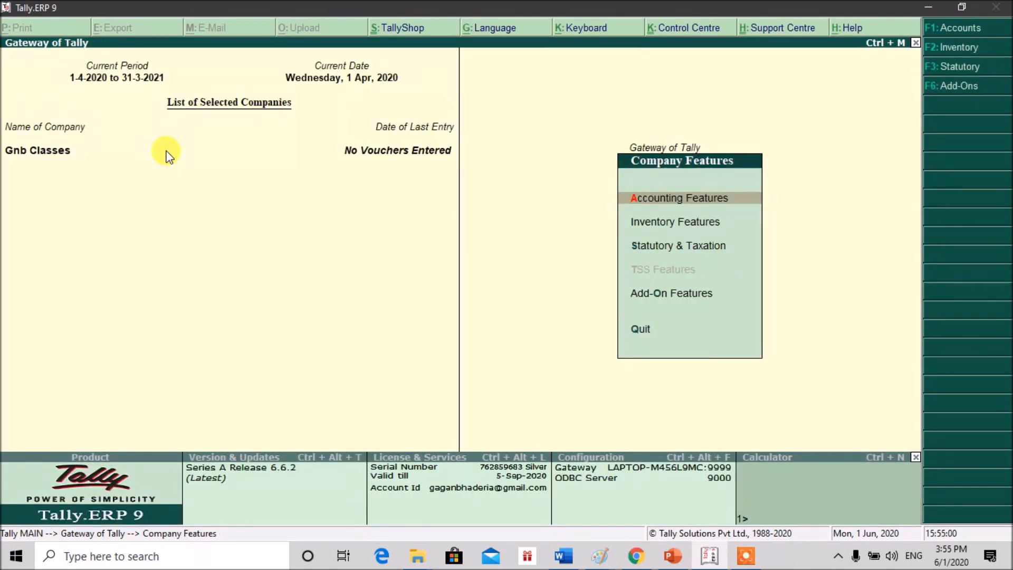
{"action": "key", "text": "Escape"}
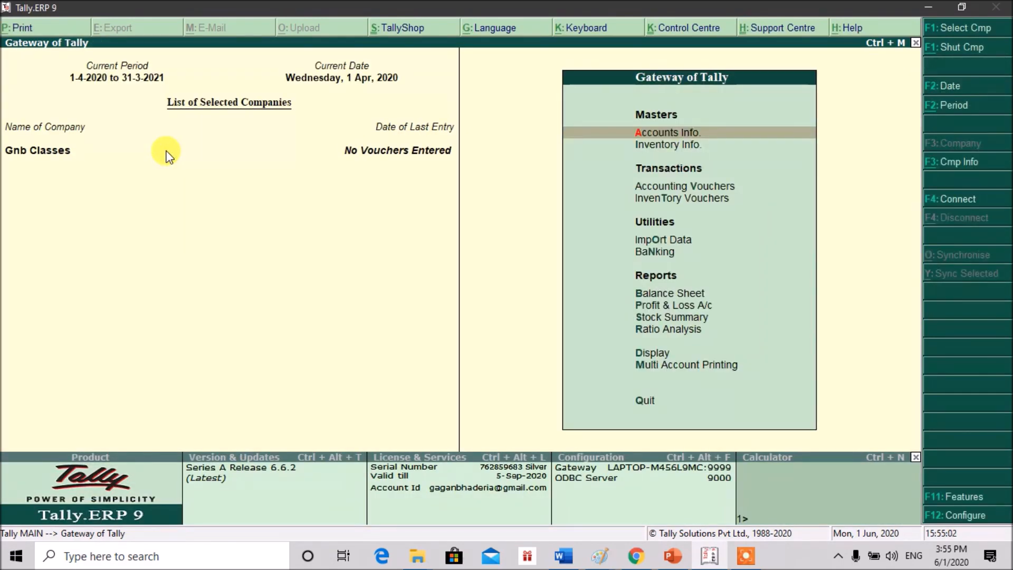
Start creating a single ledger in the accounts masters and name it Purchase Gst.
{"action": "key", "text": "Return"}
{"action": "key", "text": "Down"}
{"action": "key", "text": "Return"}
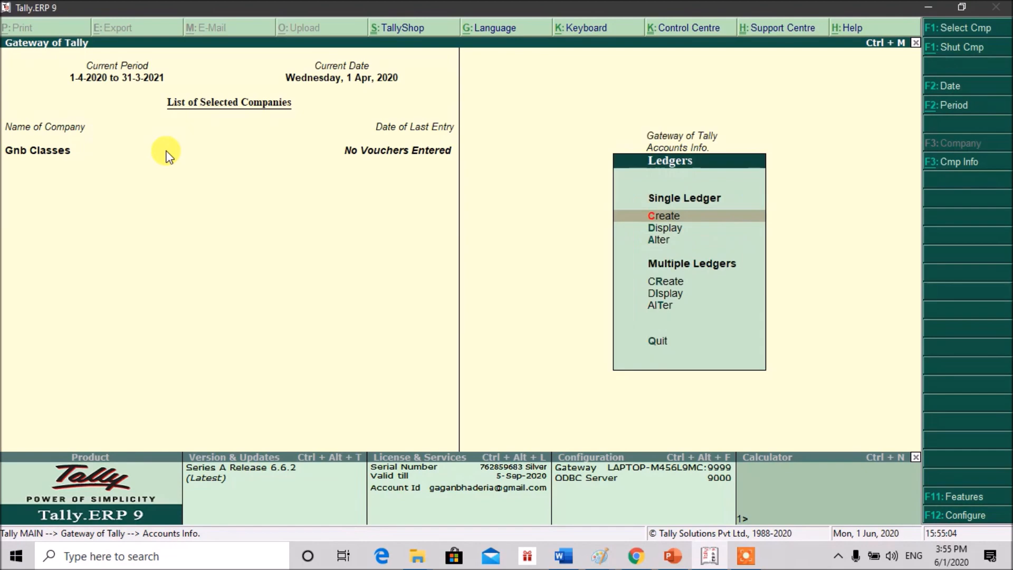
{"action": "key", "text": "Return"}
{"action": "type", "text": "Pu"}
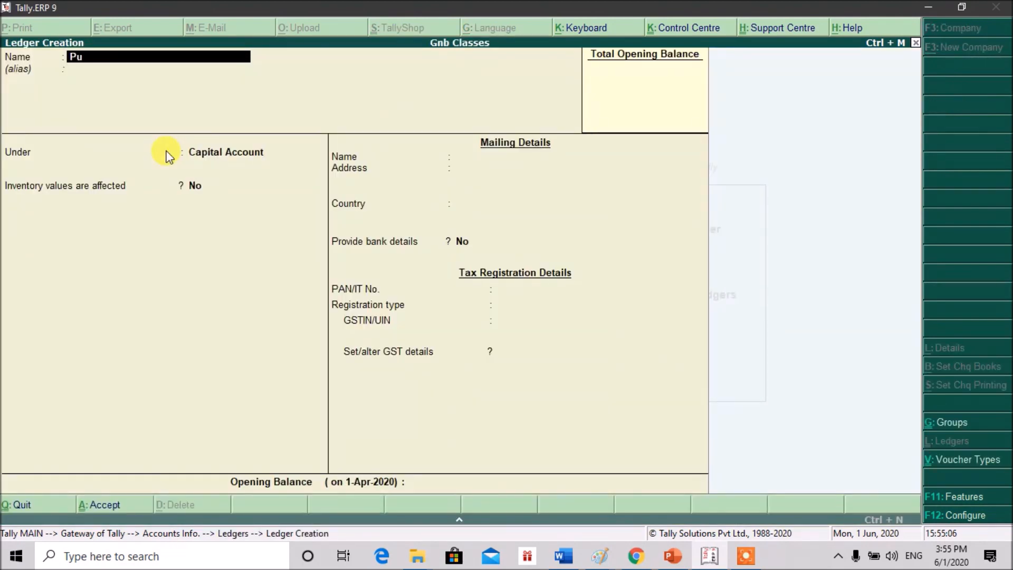
{"action": "type", "text": "rchase Gst"}
{"action": "key", "text": "Return"}
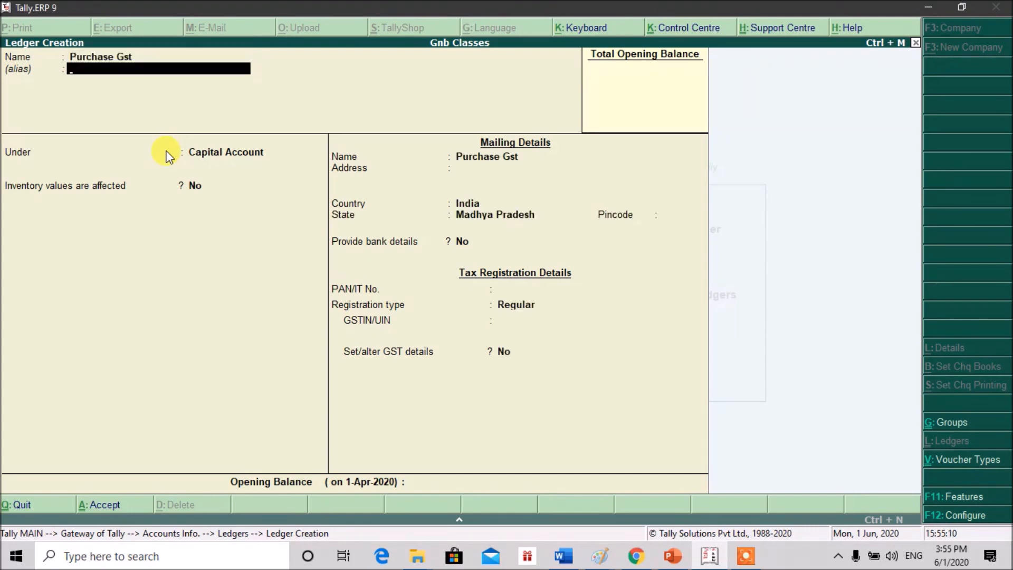
Place the ledger under Purchase Accounts, with inventory values affected and the type of ledger Not Applicable.
{"action": "key", "text": "Return"}
{"action": "type", "text": "Purchase"}
{"action": "key", "text": "Return"}
{"action": "key", "text": "Return"}
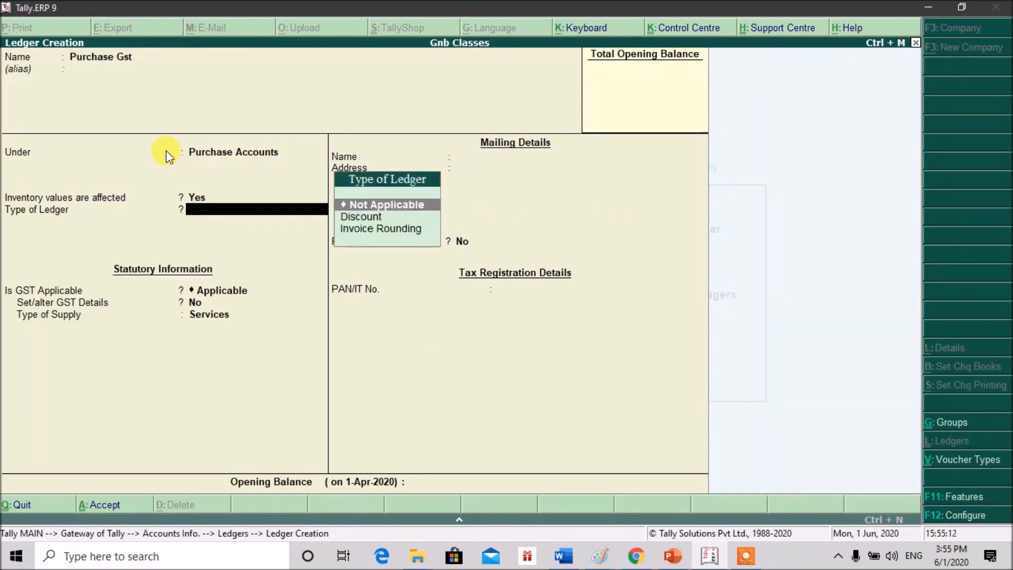
{"action": "key", "text": "Return"}
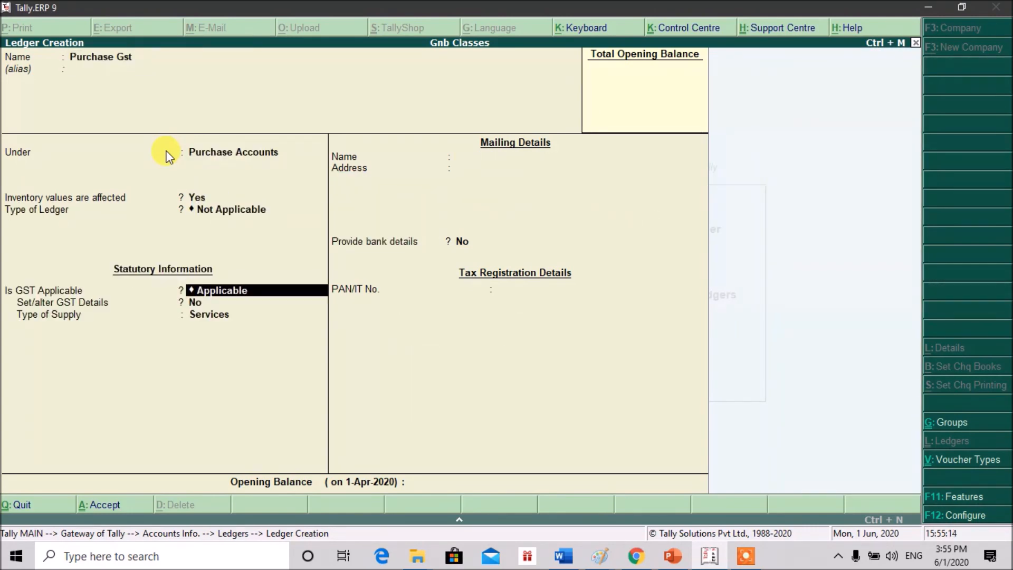
Keep GST applicable without altering GST details, set the type of supply to Goods and save the Purchase Gst ledger.
{"action": "key", "text": "Return"}
{"action": "key", "text": "Return"}
{"action": "key", "text": "Up"}
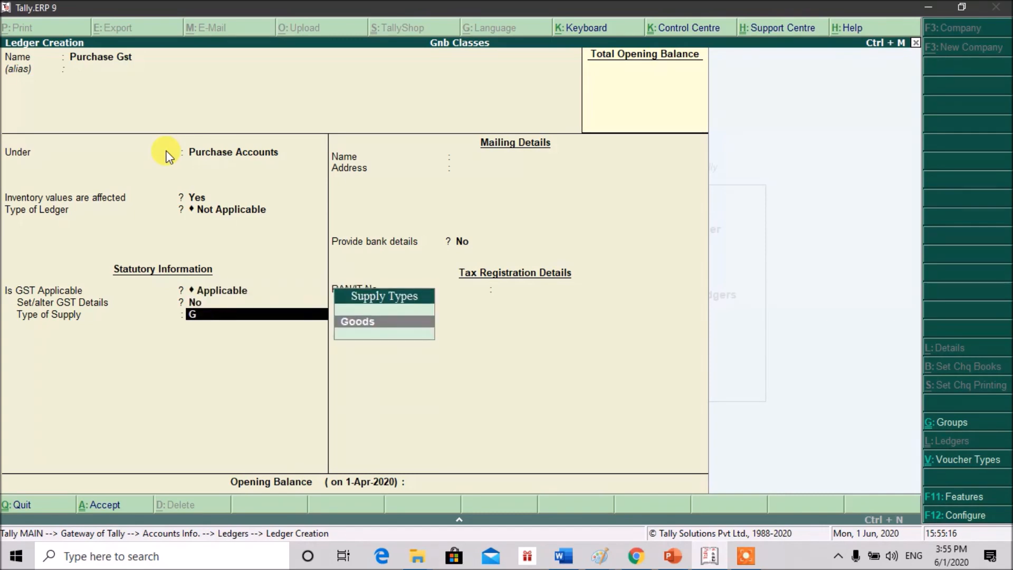
{"action": "key", "text": "Return"}
{"action": "key", "text": "Return"}
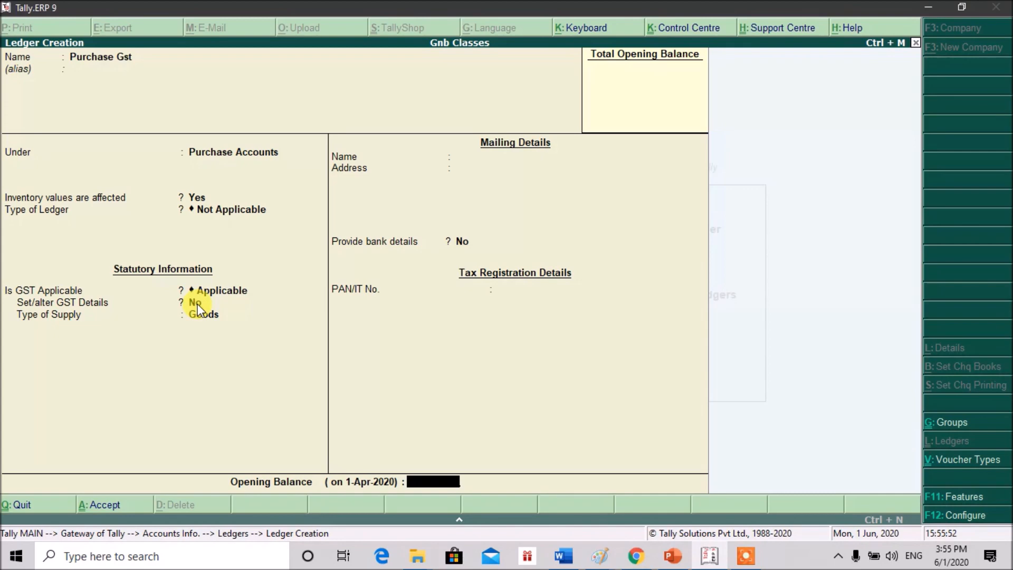
{"action": "key", "text": "Return"}
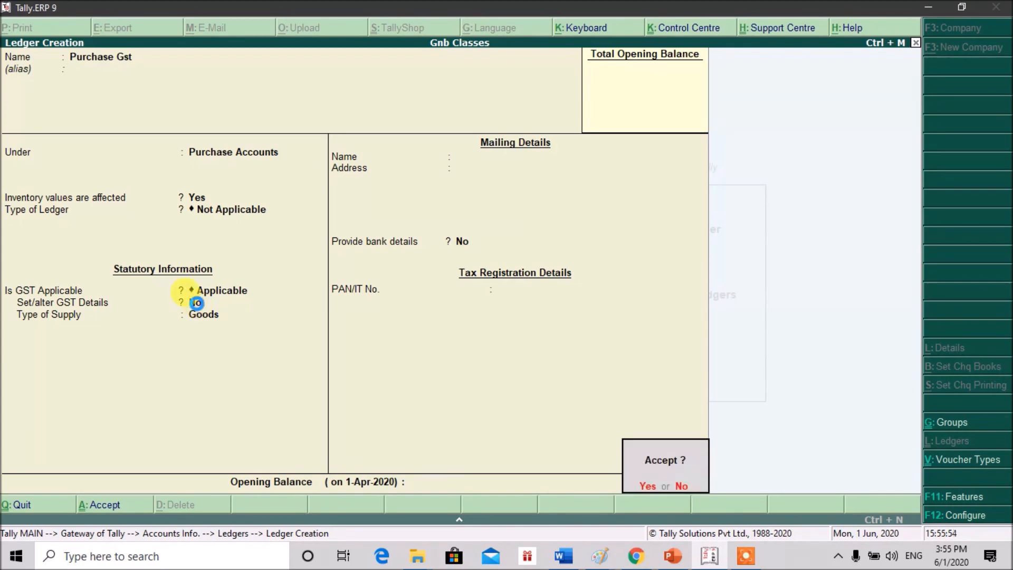
{"action": "key", "text": "Return"}
Name the next ledger Sales Gst under Sales Accounts, with inventory values affected and the type of ledger Not Applicable.
{"action": "type", "text": "Sales Gst"}
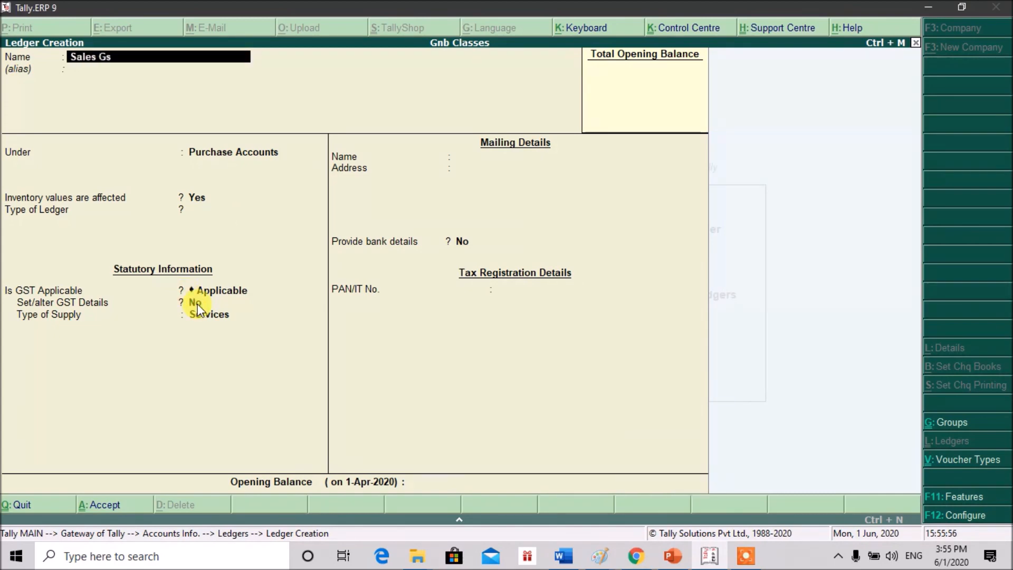
{"action": "key", "text": "Return"}
{"action": "key", "text": "Return"}
{"action": "type", "text": "Sa"}
{"action": "key", "text": "Return"}
{"action": "key", "text": "Return"}
{"action": "key", "text": "Return"}
Keep GST applicable, set the type of supply to Goods and save the Sales Gst ledger.
{"action": "key", "text": "Return"}
{"action": "type", "text": "G"}
{"action": "key", "text": "Return"}
{"action": "key", "text": "Return"}
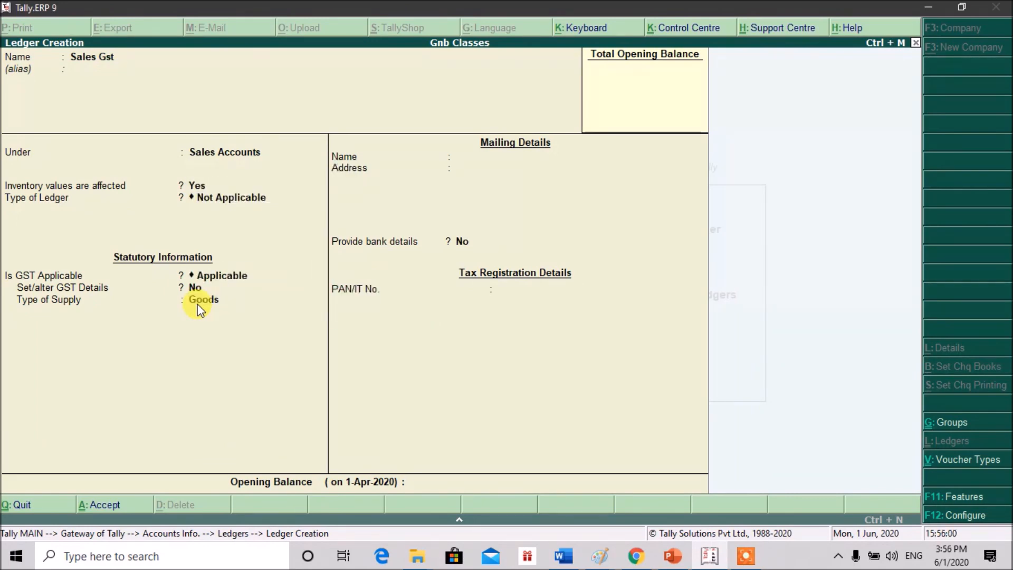
{"action": "key", "text": "Return"}
{"action": "left_click", "coordinate": [197, 303]}
{"action": "key", "text": "Return"}
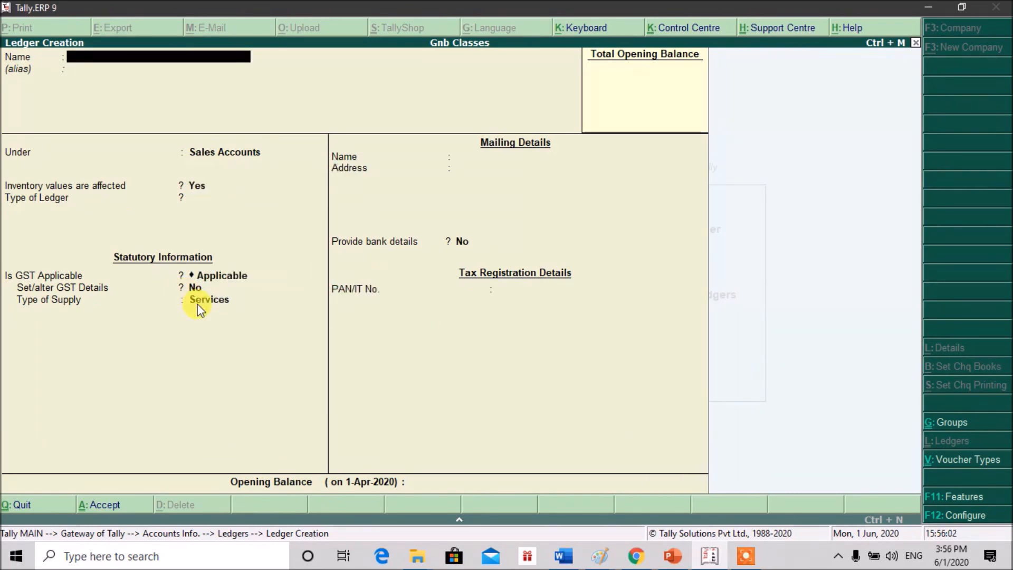
Name a new ledger Cgst, place it under Duties & Taxes and set its type of duty/tax to GST.
{"action": "type", "text": "Cgst"}
{"action": "key", "text": "Return"}
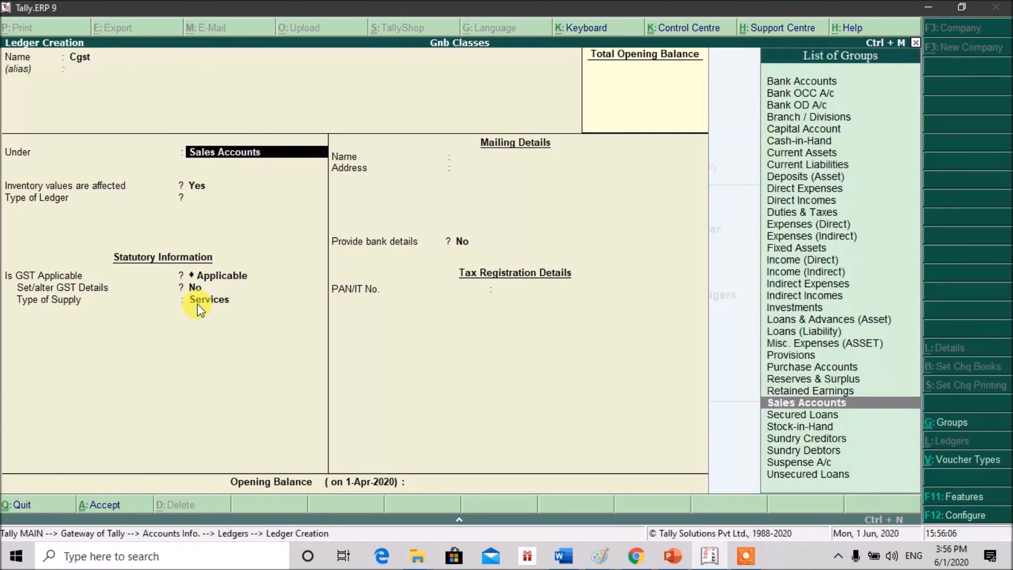
{"action": "type", "text": "du"}
{"action": "key", "text": "Return"}
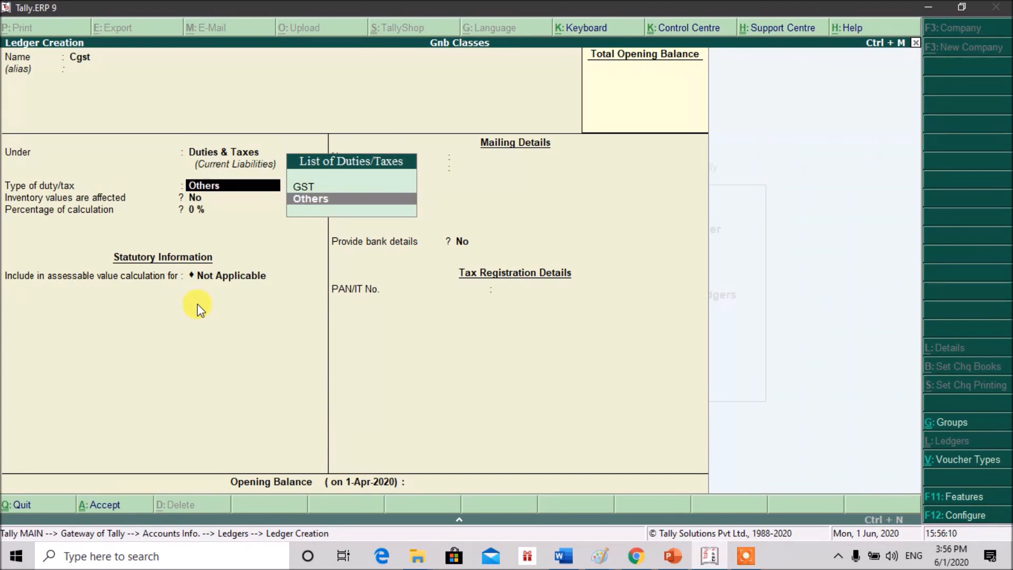
{"action": "key", "text": "Up"}
{"action": "key", "text": "Return"}
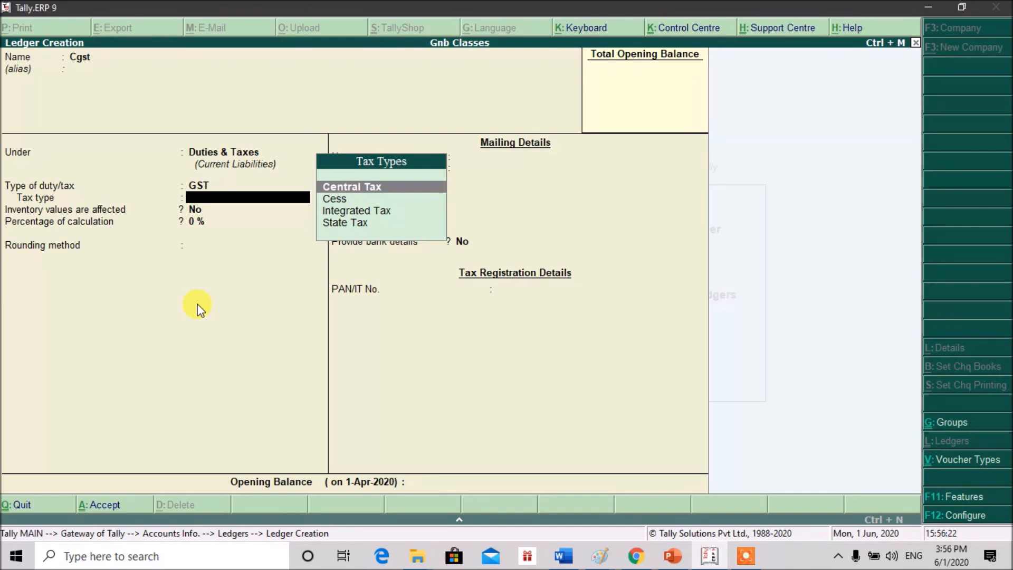
Set the Cgst tax type to Central Tax, keep the calculation percentage at 0 % and save the ledger.
{"action": "key", "text": "Down"}
{"action": "key", "text": "Down"}
{"action": "key", "text": "Up"}
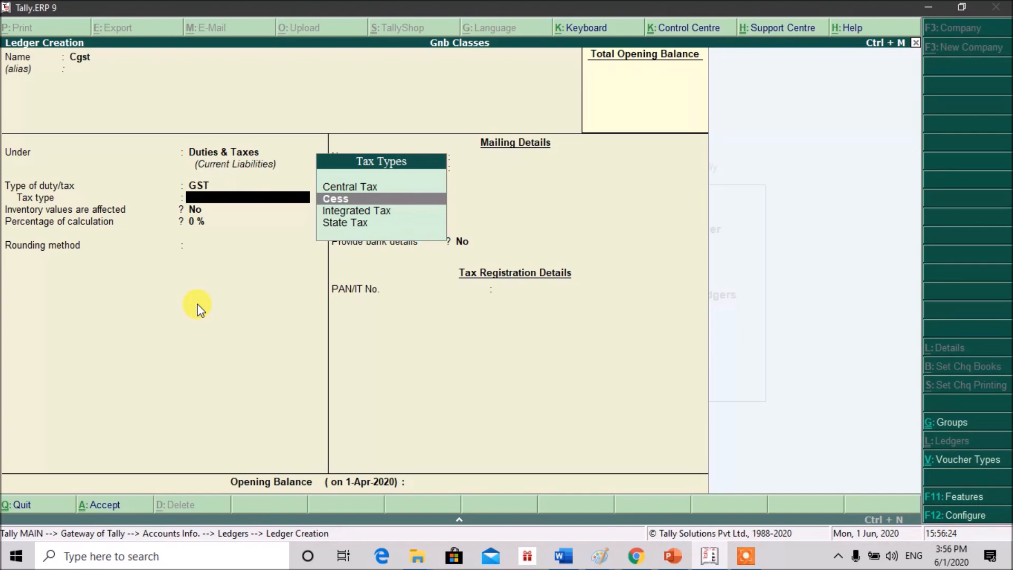
{"action": "key", "text": "Up"}
{"action": "key", "text": "Return"}
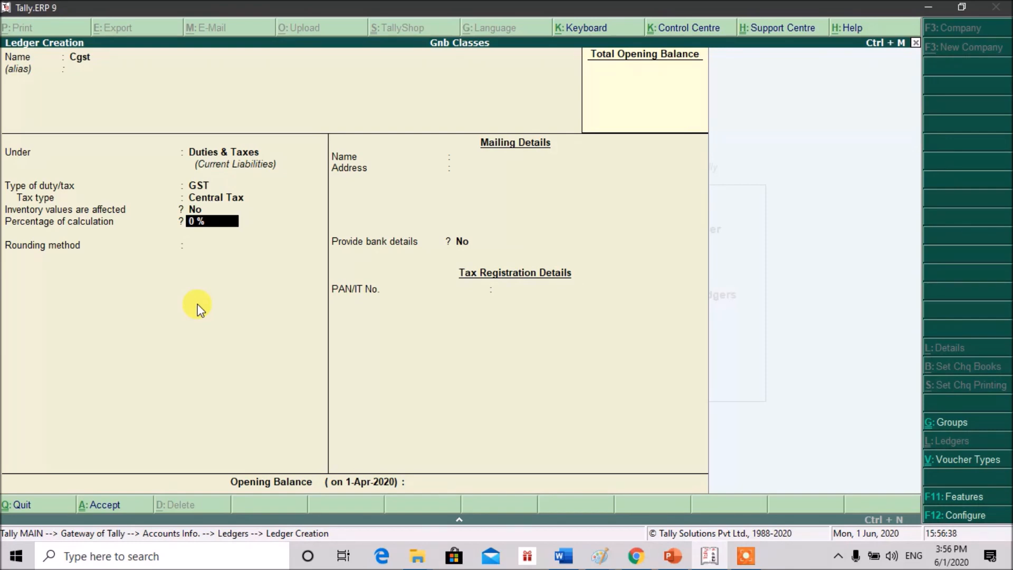
{"action": "key", "text": "Return"}
{"action": "key", "text": "Return"}
{"action": "key", "text": "Return"}
{"action": "key", "text": "Return"}
{"action": "key", "text": "Return"}
Name a new ledger Sgst, place it under Duties & Taxes and set its type of duty/tax to GST.
{"action": "type", "text": "Sgst"}
{"action": "key", "text": "Return"}
{"action": "key", "text": "Return"}
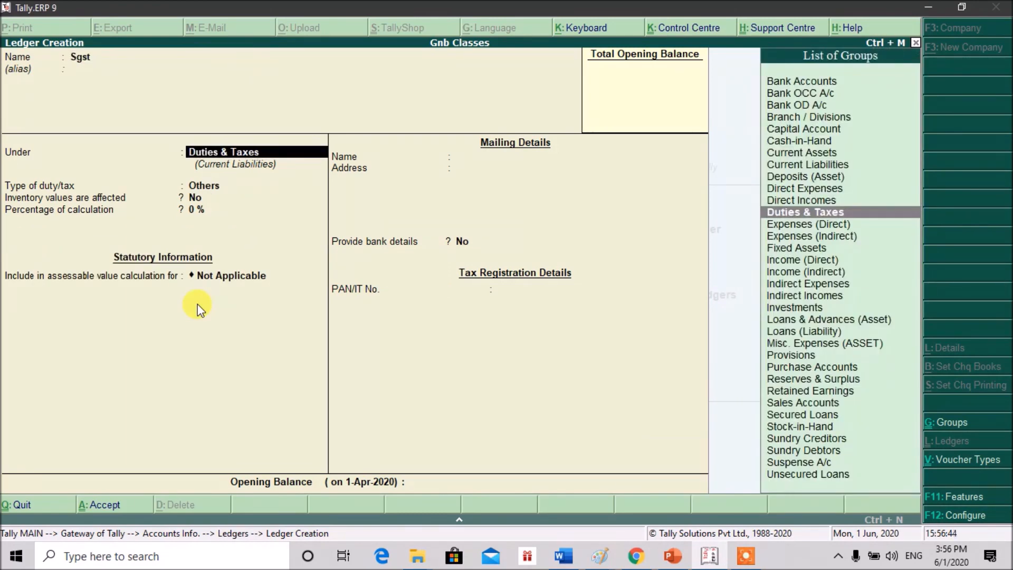
{"action": "key", "text": "Return"}
{"action": "key", "text": "Up"}
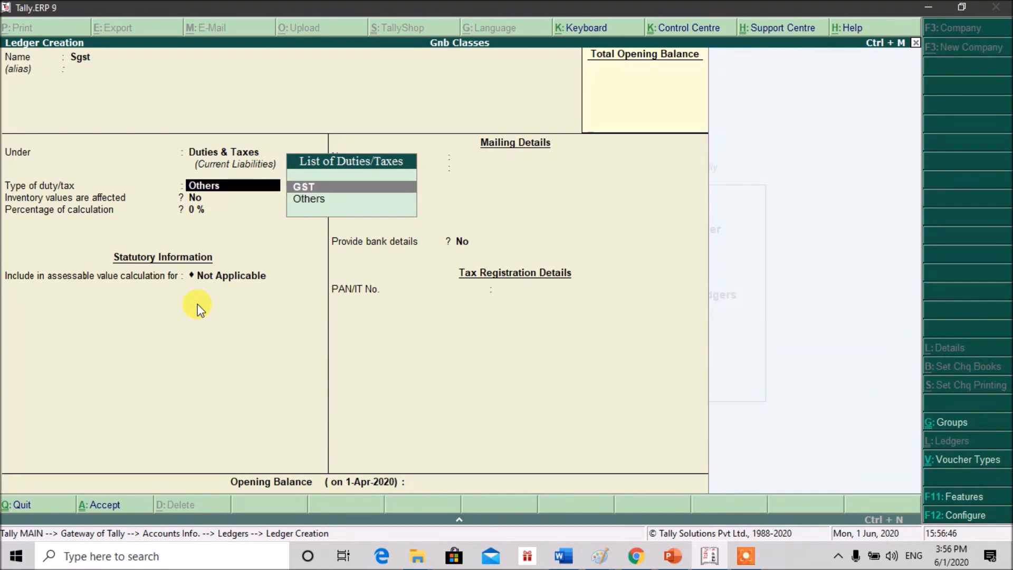
{"action": "key", "text": "Return"}
Set the Sgst tax type to State Tax, keep 0 % with rounding Not Applicable and save the ledger.
{"action": "key", "text": "Down"}
{"action": "key", "text": "Down"}
{"action": "key", "text": "Down"}
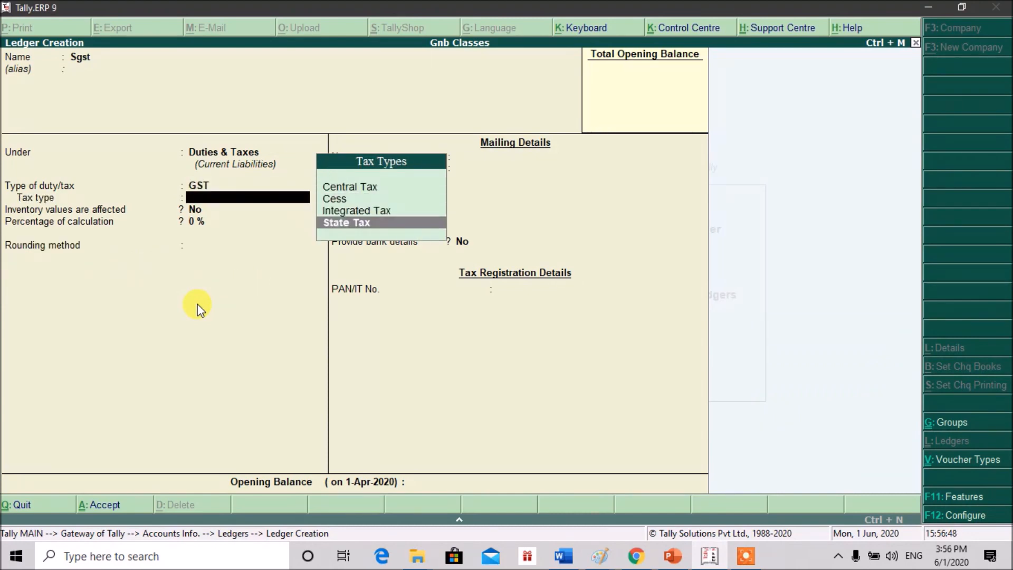
{"action": "key", "text": "Return"}
{"action": "key", "text": "Return"}
{"action": "key", "text": "Return"}
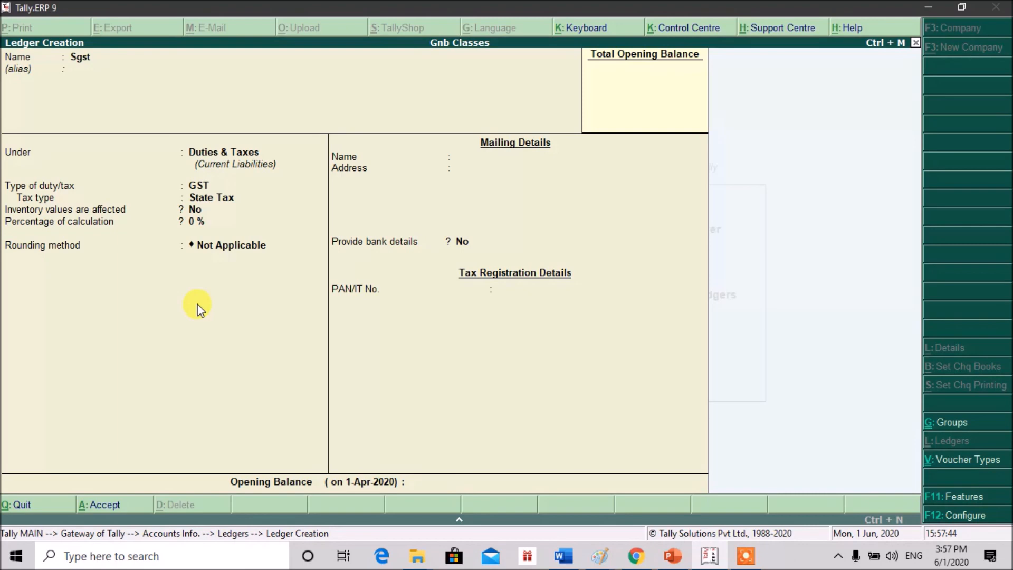
{"action": "key", "text": "Return"}
{"action": "left_click", "coordinate": [198, 308]}
{"action": "key", "text": "Return"}
Enter the supplier's name for a new ledger and place it under Sundry Creditors.
{"action": "type", "text": "Ram"}
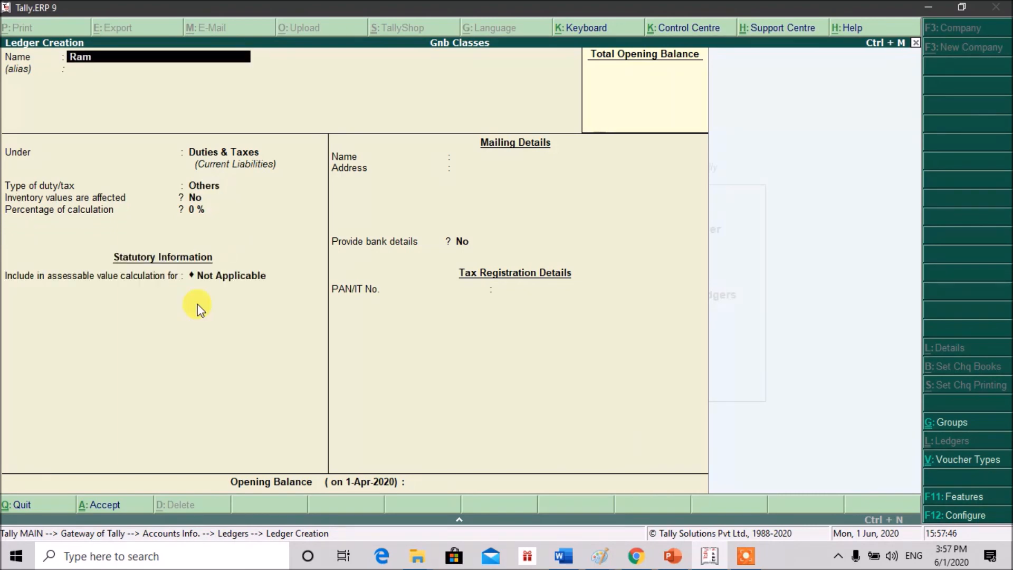
{"action": "key", "text": "Return"}
{"action": "key", "text": "Return"}
{"action": "type", "text": "Su"}
{"action": "key", "text": "Down"}
{"action": "key", "text": "Return"}
Keep bill-by-bill balances, India and Madhya Pradesh as location, no bank details and the Regular registration type for the creditor.
{"action": "key", "text": "Return"}
{"action": "key", "text": "Return"}
{"action": "key", "text": "Return"}
{"action": "key", "text": "Return"}
{"action": "key", "text": "Return"}
{"action": "key", "text": "Return"}
{"action": "key", "text": "Return"}
{"action": "key", "text": "Return"}
{"action": "key", "text": "Return"}
{"action": "key", "text": "Return"}
{"action": "key", "text": "Return"}
Enter the creditor's GSTIN/UIN, leave GST details unaltered and save the ledger without an opening balance.
{"action": "type", "text": "2"}
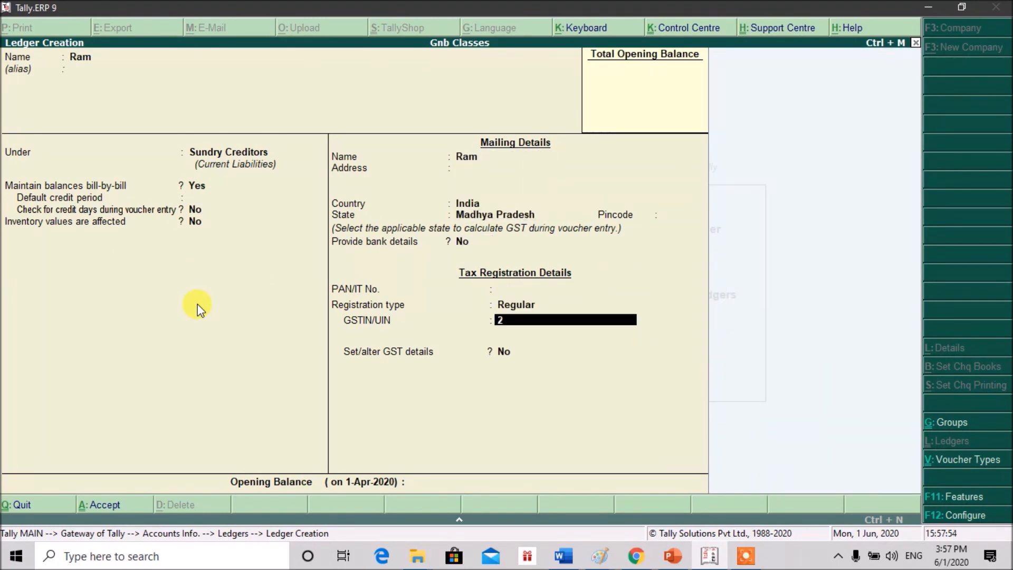
{"action": "type", "text": "3ASDSD1234A2"}
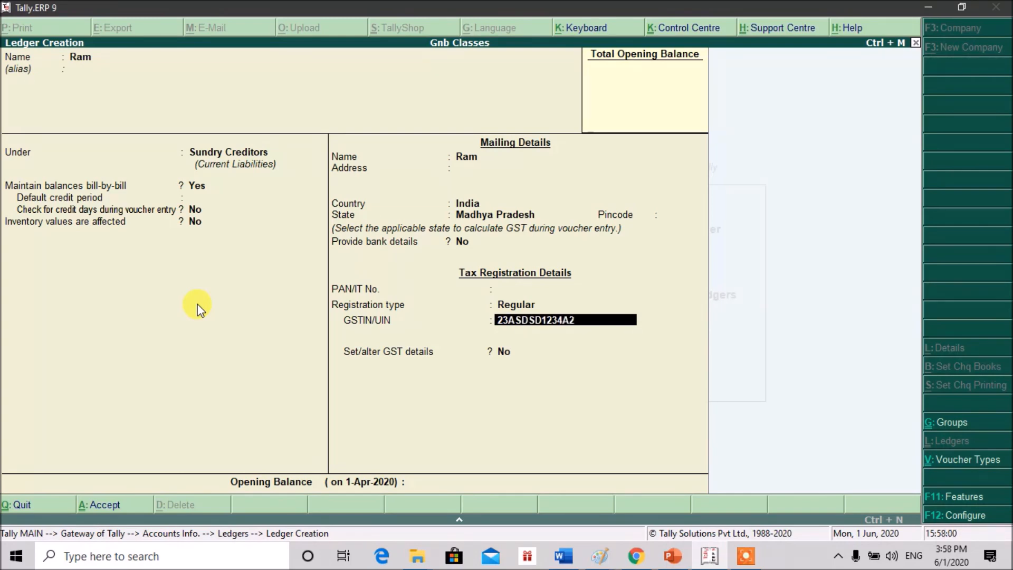
{"action": "type", "text": "Z4"}
{"action": "key", "text": "Return"}
{"action": "key", "text": "Return"}
{"action": "key", "text": "Return"}
{"action": "key", "text": "Return"}
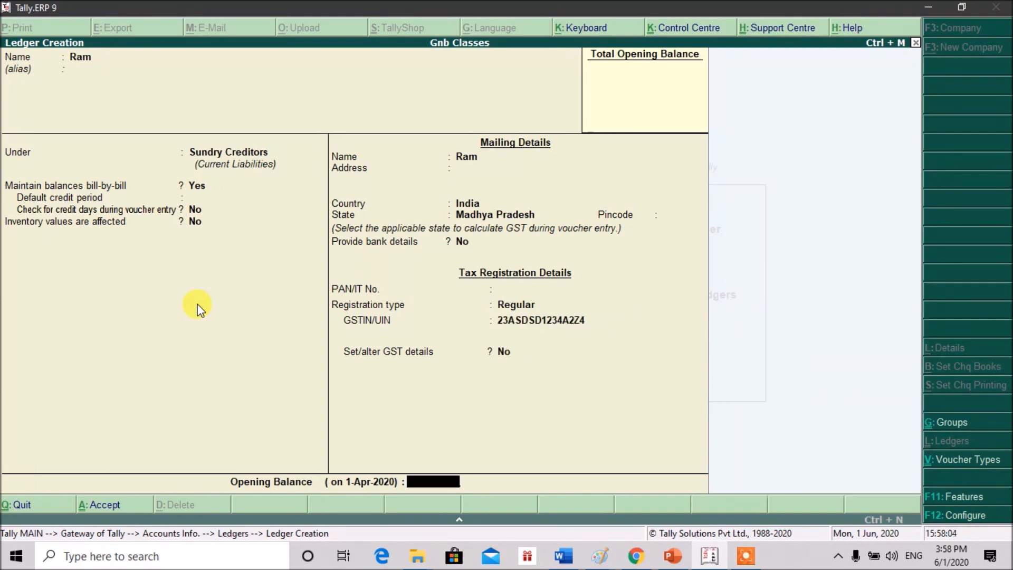
{"action": "key", "text": "Return"}
Enter the customer's name for a new ledger under Sundry Debtors, keeping bill-by-bill balances and inventory values not affected.
{"action": "type", "text": "Suresh"}
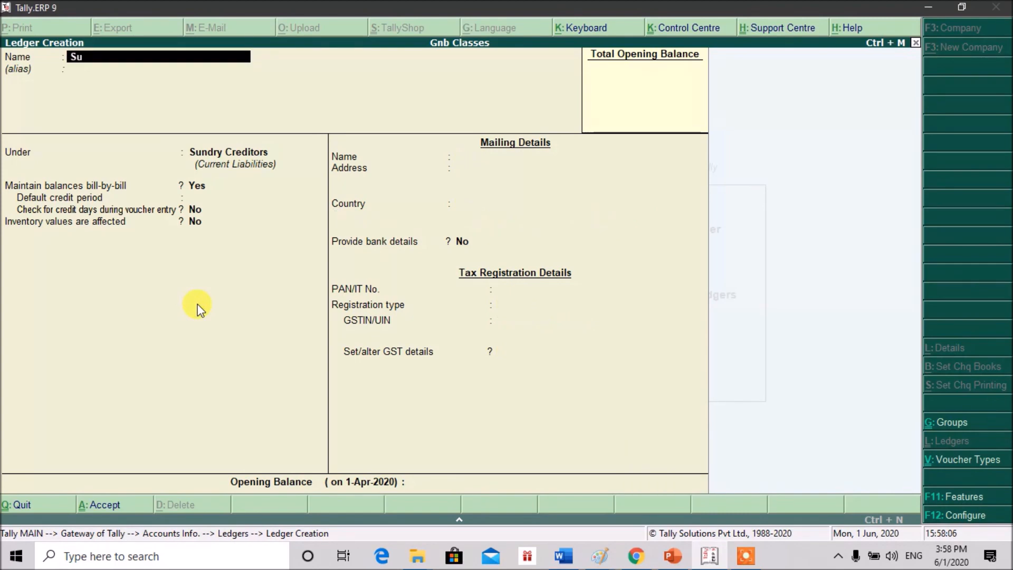
{"action": "key", "text": "Return"}
{"action": "key", "text": "Return"}
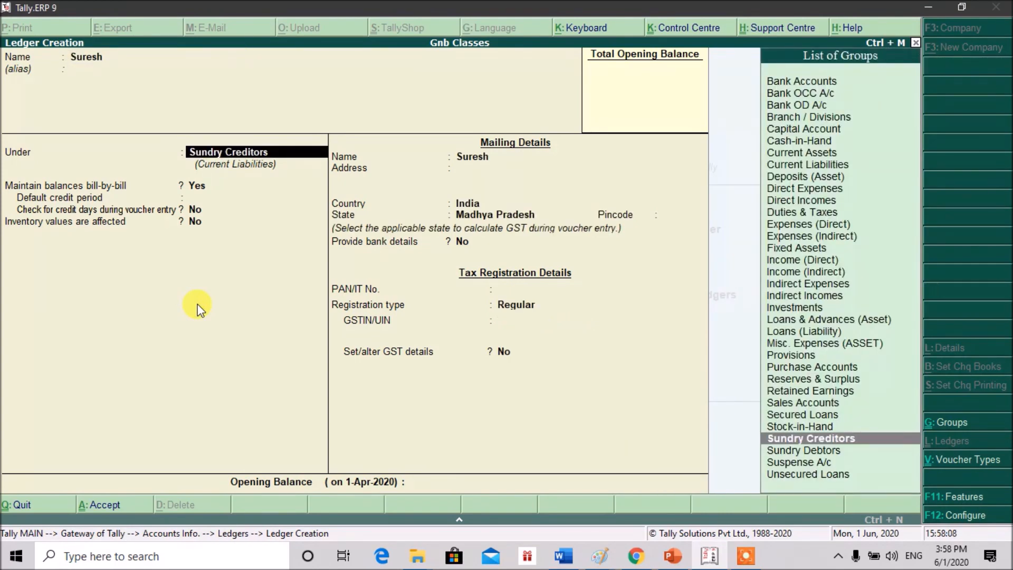
{"action": "key", "text": "Down"}
{"action": "key", "text": "Return"}
{"action": "key", "text": "Return"}
{"action": "key", "text": "Return"}
{"action": "key", "text": "Return"}
{"action": "key", "text": "Return"}
{"action": "key", "text": "Return"}
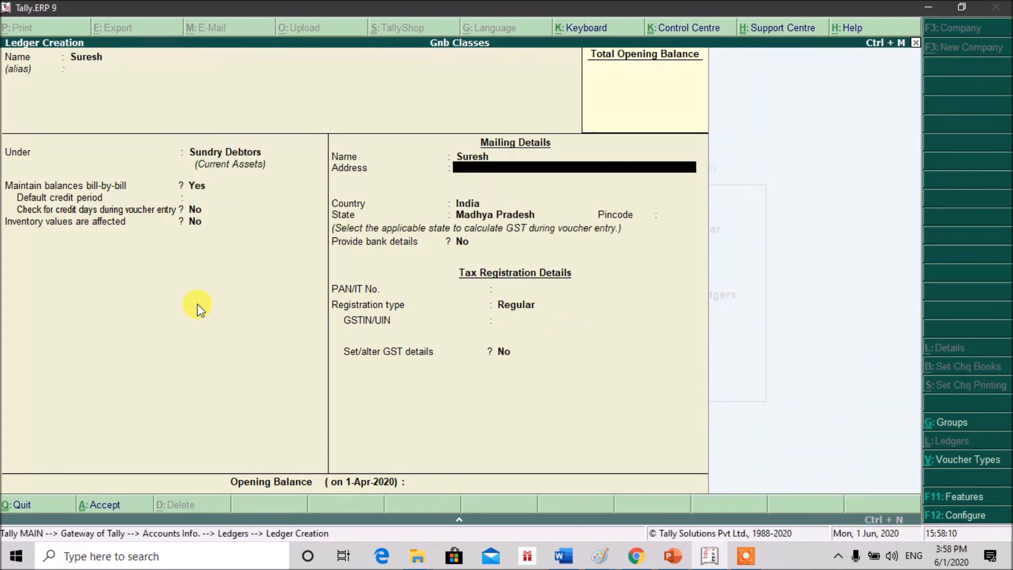
Keep Madhya Pradesh and Regular registration for the debtor, leave the GSTIN/UIN blank and save the ledger.
{"action": "key", "text": "Return"}
{"action": "key", "text": "Return"}
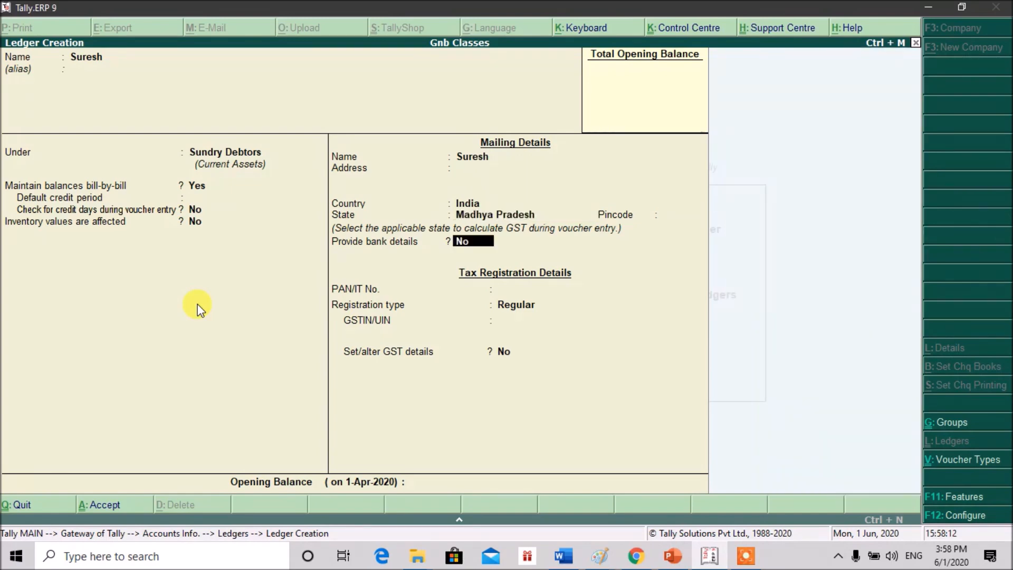
{"action": "key", "text": "Return"}
{"action": "key", "text": "Return"}
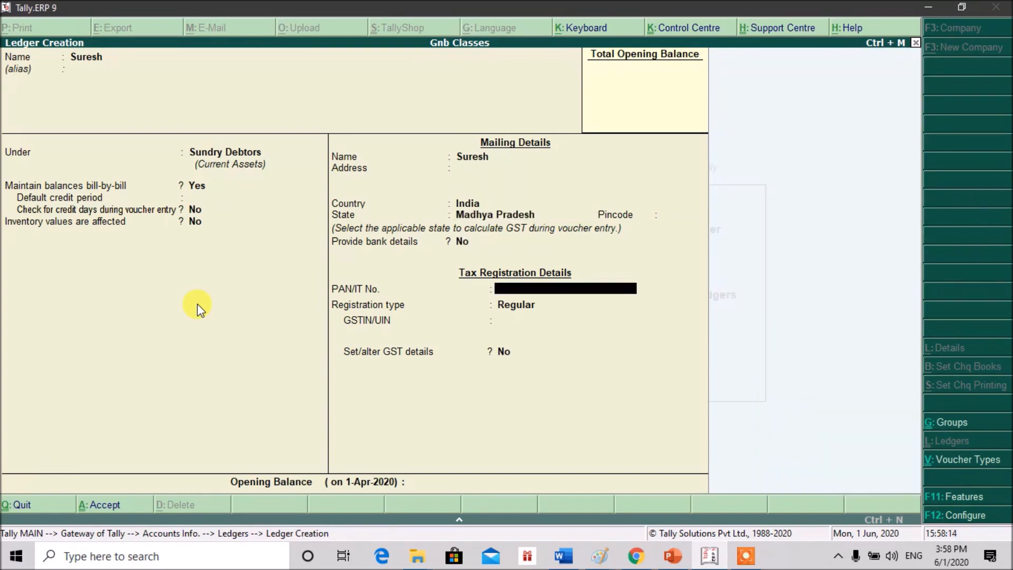
{"action": "key", "text": "Return"}
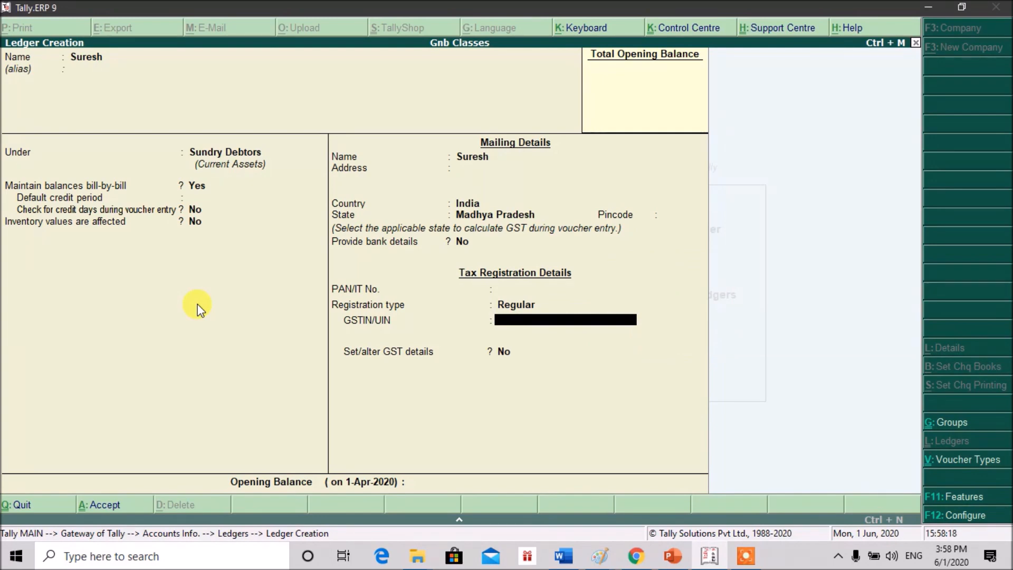
{"action": "key", "text": "Return"}
{"action": "key", "text": "Return"}
{"action": "key", "text": "Return"}
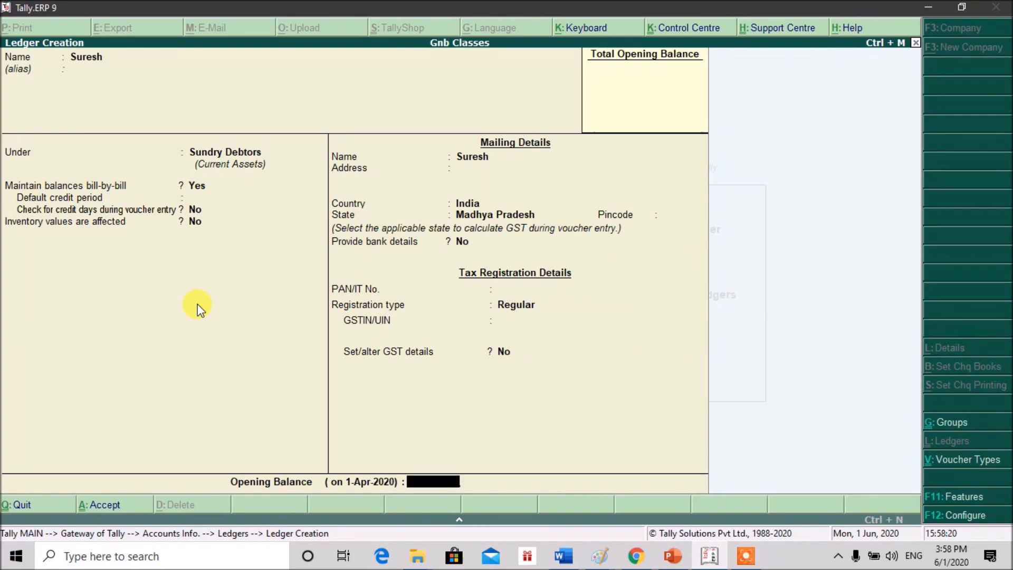
{"action": "key", "text": "ctrl+a"}
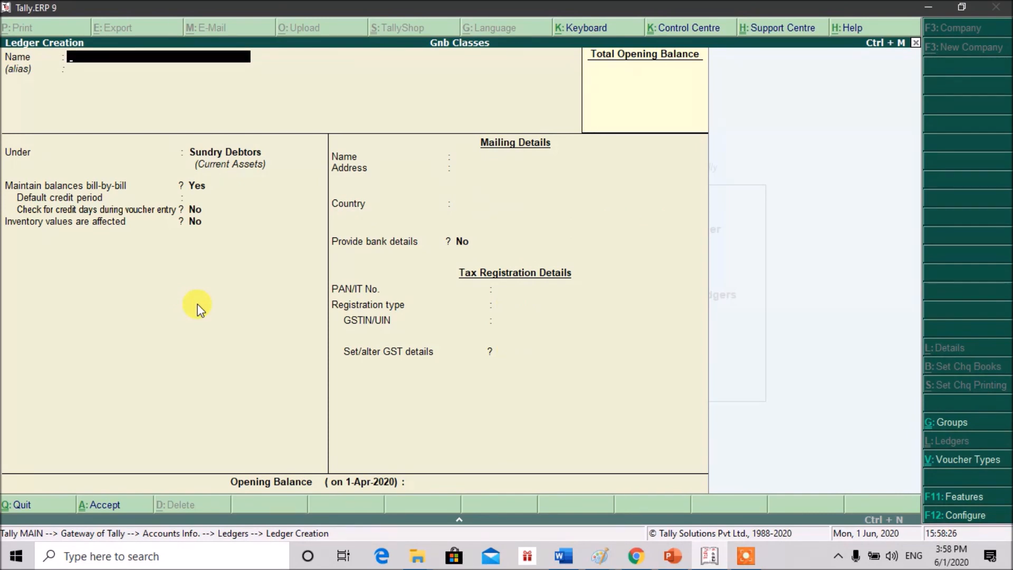
Leave ledger creation and start creating a single stock group in the inventory masters.
{"action": "key", "text": "Escape"}
{"action": "key", "text": "Escape"}
{"action": "key", "text": "Down"}
{"action": "key", "text": "Return"}
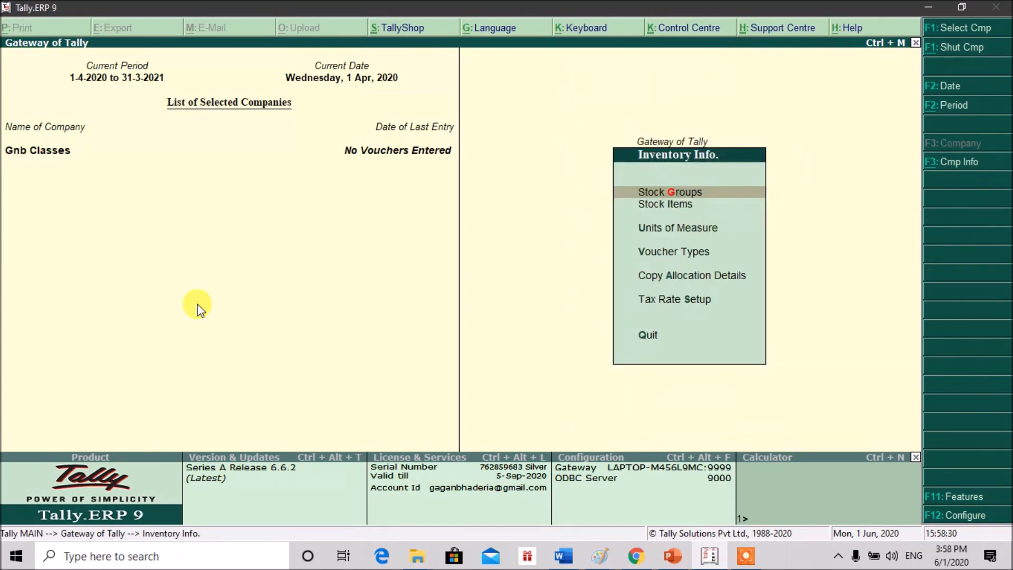
{"action": "key", "text": "Return"}
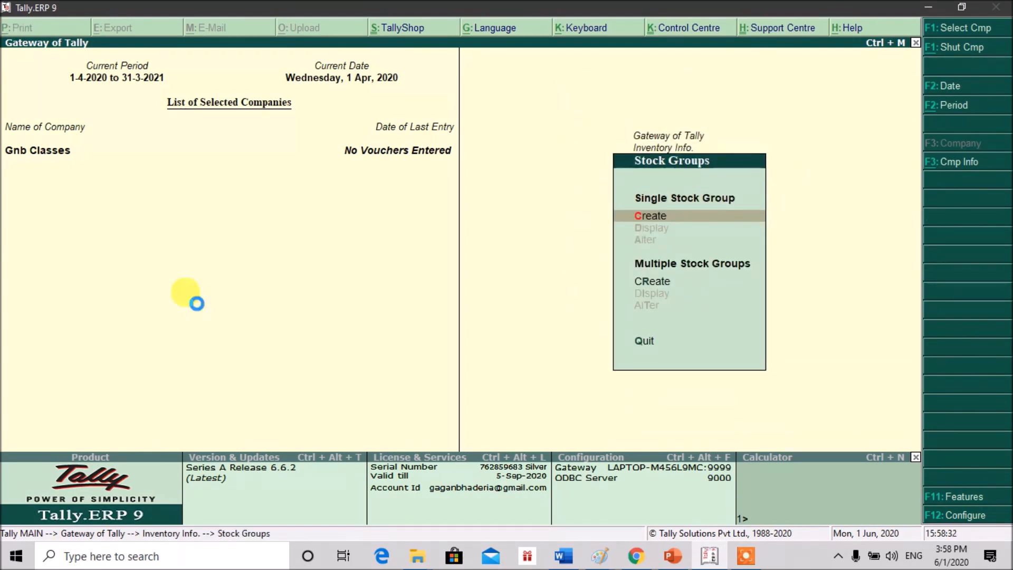
{"action": "key", "text": "Return"}
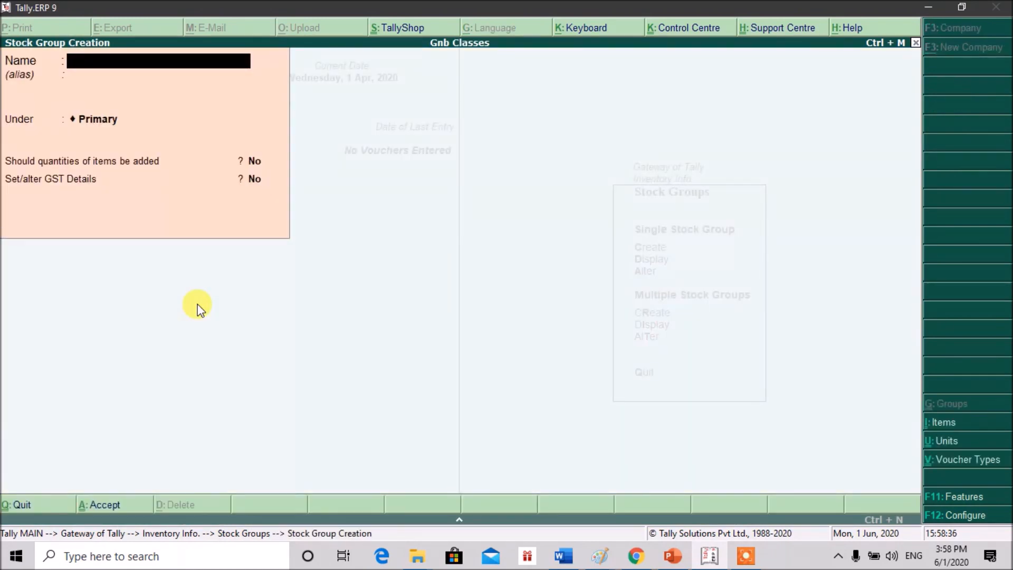
Name the stock group Computer under Primary and set its item quantities to be added to Yes.
{"action": "type", "text": "Computer"}
{"action": "key", "text": "Return"}
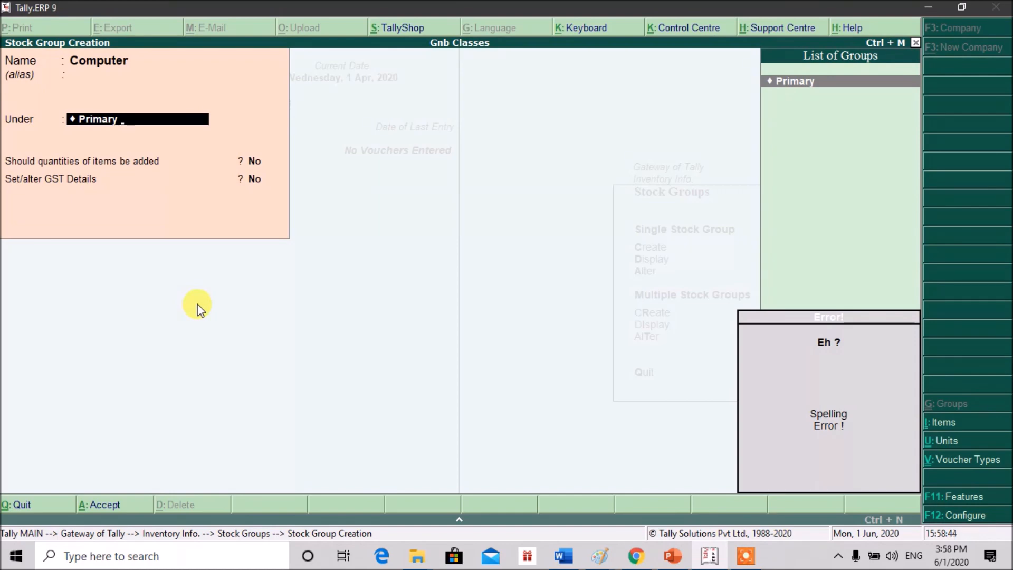
{"action": "key", "text": "Return"}
{"action": "type", "text": "y"}
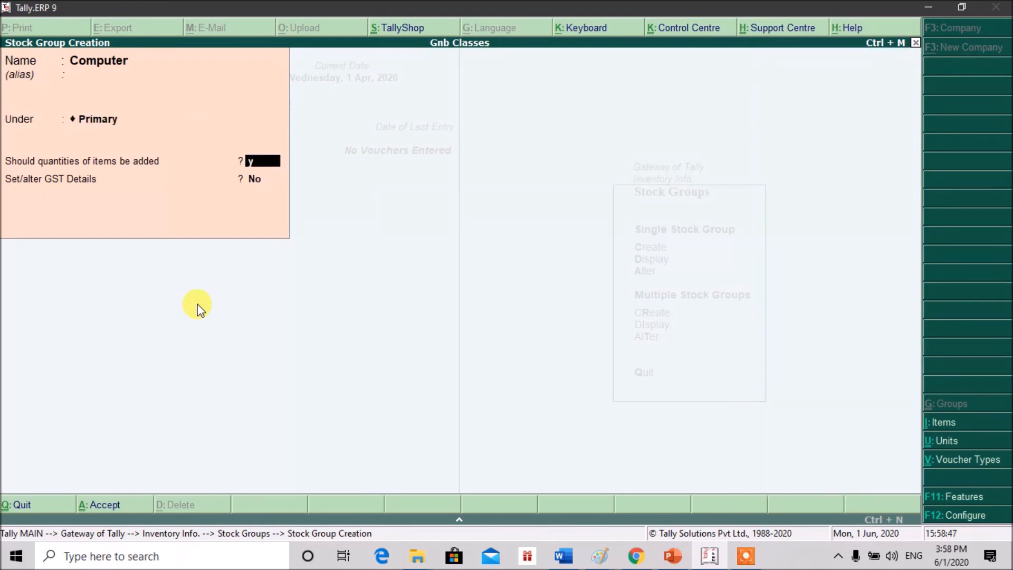
{"action": "key", "text": "Return"}
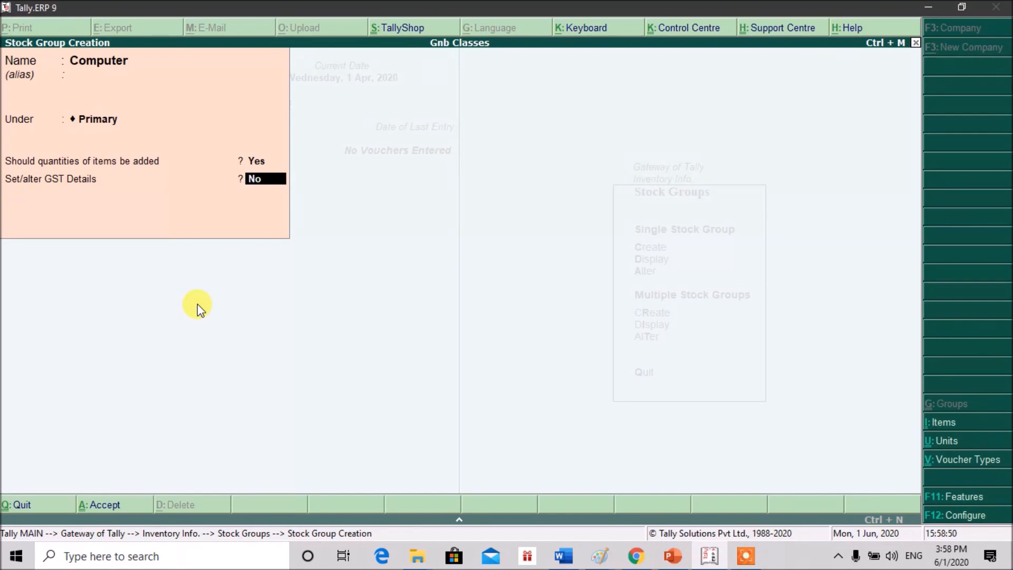
Turn on Set/alter GST Details for the Computer stock group and set its taxability to Taxable.
{"action": "type", "text": "yes"}
{"action": "key", "text": "Return"}
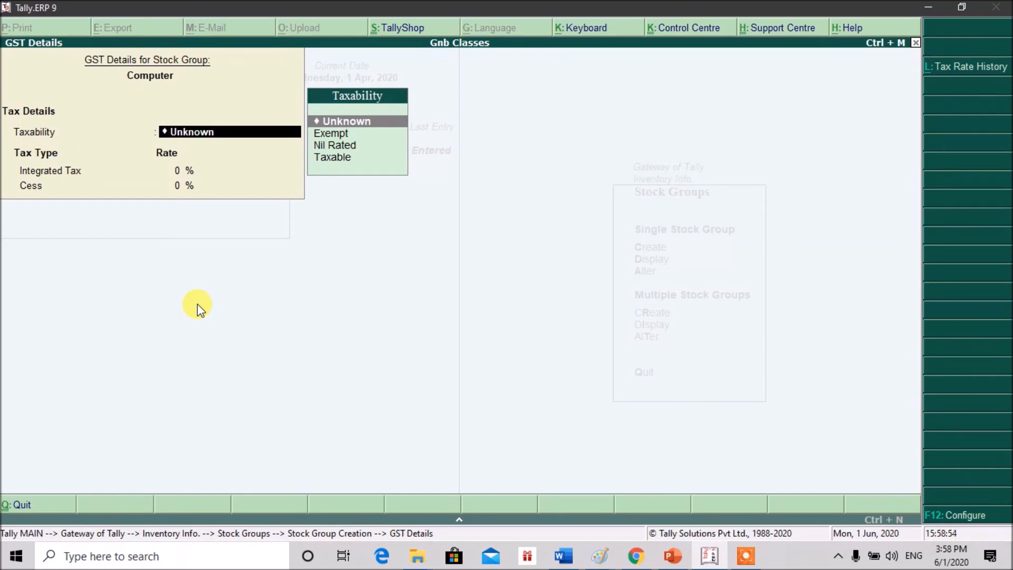
{"action": "key", "text": "Down"}
{"action": "key", "text": "Down"}
{"action": "key", "text": "Down"}
{"action": "key", "text": "Return"}
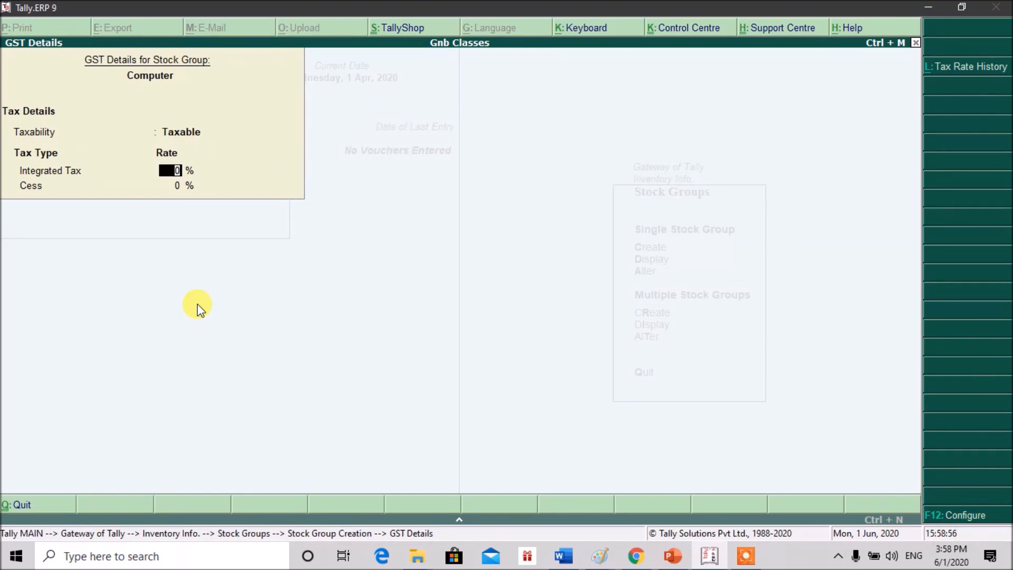
Set the Computer stock group's integrated tax rate to 18%, leave Cess at 0% and save the group.
{"action": "type", "text": "18"}
{"action": "key", "text": "Return"}
{"action": "key", "text": "Return"}
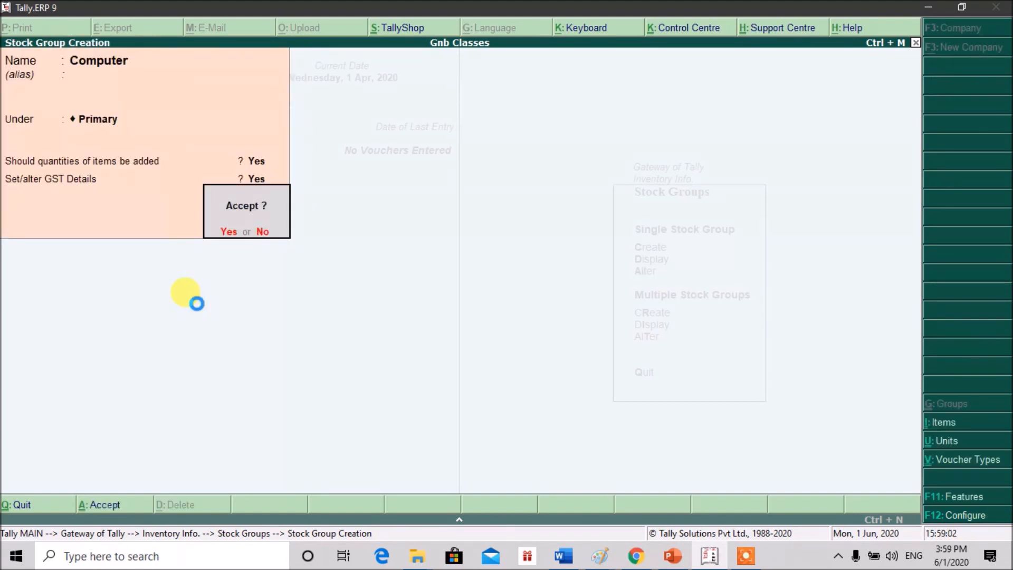
{"action": "key", "text": "Return"}
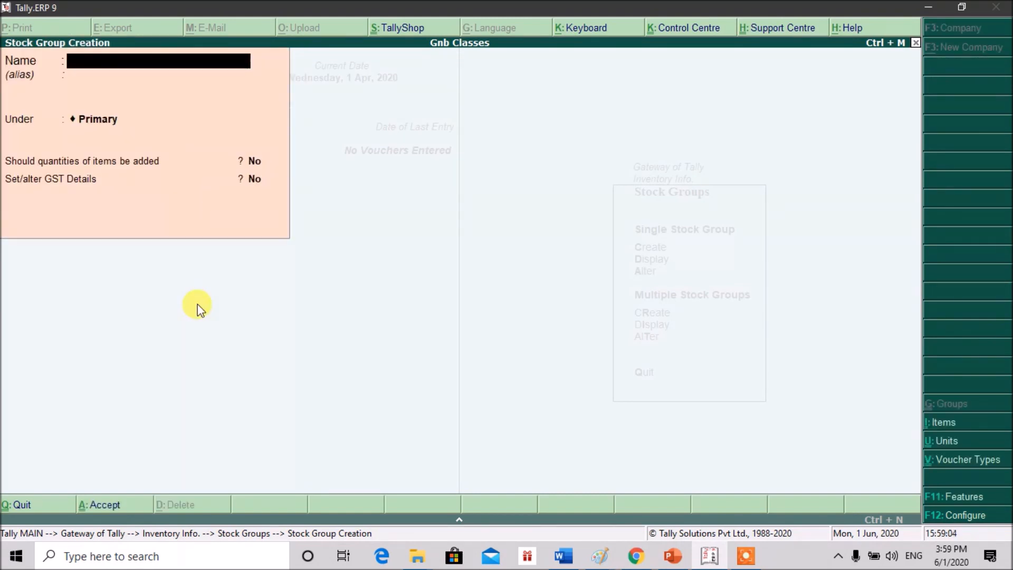
Name a new stock group Mouse under Primary, with item quantities added and Set/alter GST Details both set to Yes.
{"action": "type", "text": "Mouse"}
{"action": "key", "text": "Return"}
{"action": "key", "text": "Return"}
{"action": "key", "text": "Return"}
{"action": "key", "text": "y"}
{"action": "key", "text": "y"}
Make the Mouse stock group Taxable with 18% integrated tax and save the group.
{"action": "key", "text": "Down"}
{"action": "key", "text": "Down"}
{"action": "key", "text": "Down"}
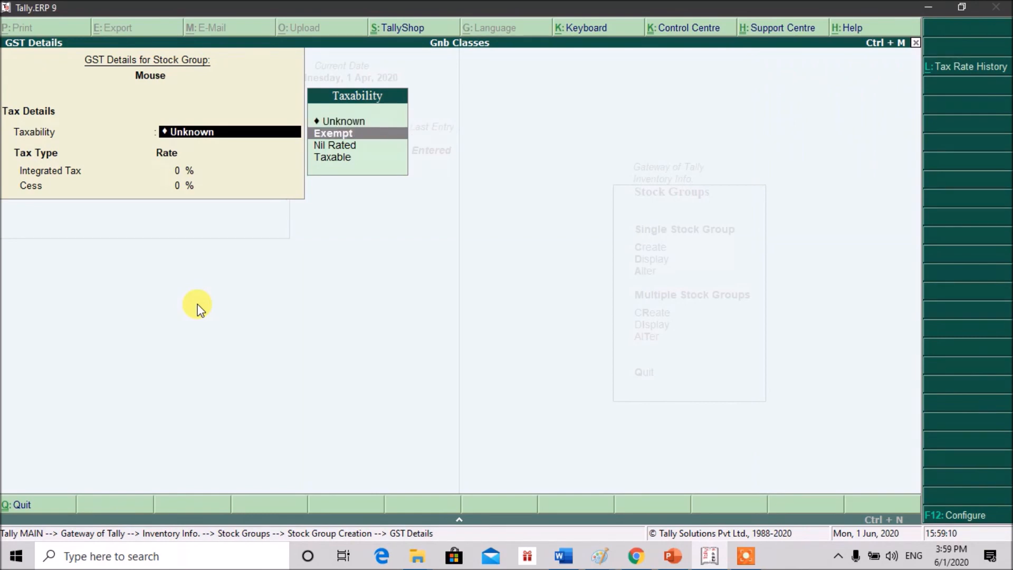
{"action": "key", "text": "Return"}
{"action": "type", "text": "18"}
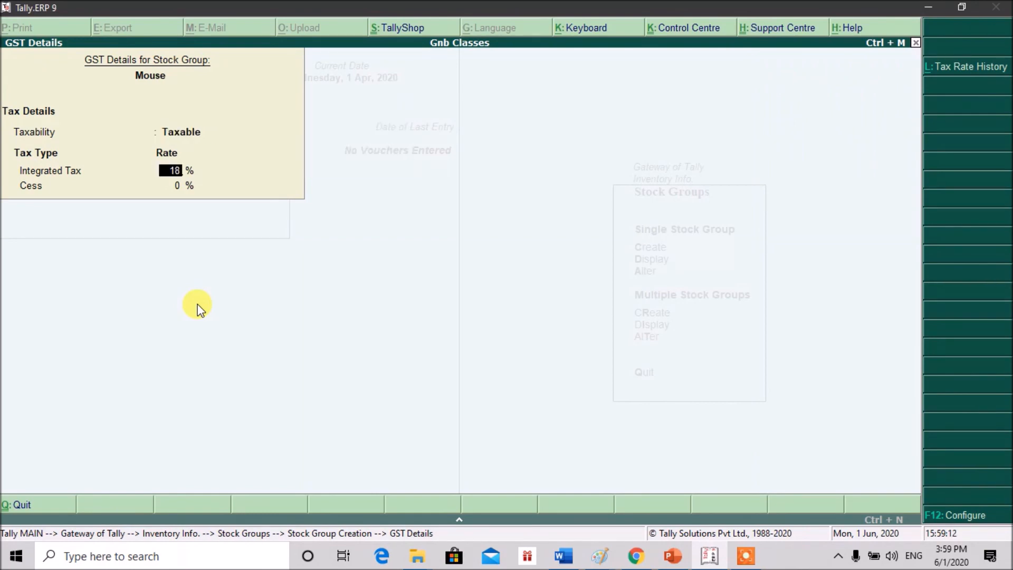
{"action": "key", "text": "Return"}
{"action": "key", "text": "Return"}
{"action": "key", "text": "Return"}
{"action": "key", "text": "Return"}
Leave stock group creation and start creating a single stock item.
{"action": "key", "text": "Escape"}
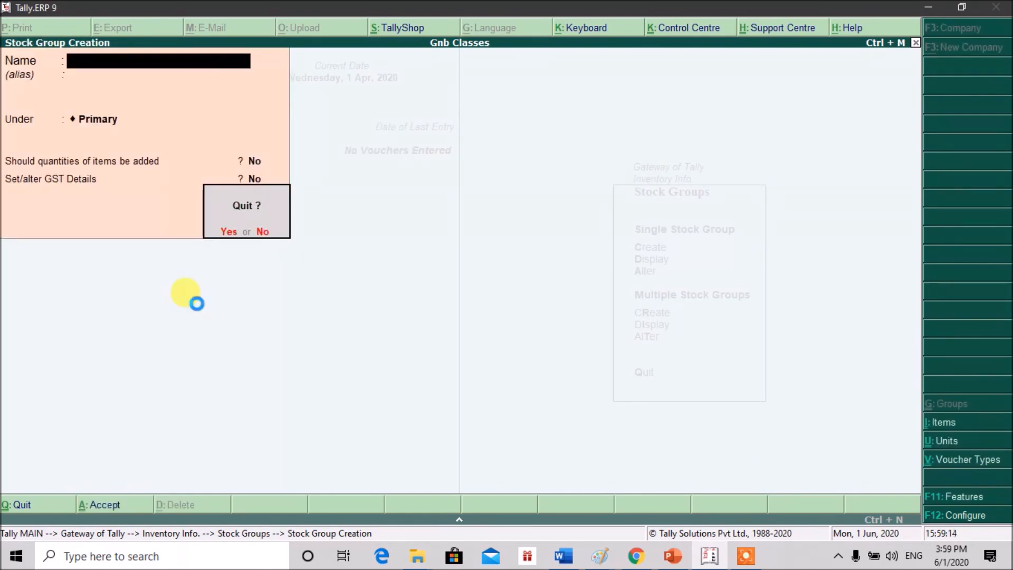
{"action": "key", "text": "Return"}
{"action": "key", "text": "Escape"}
{"action": "key", "text": "Return"}
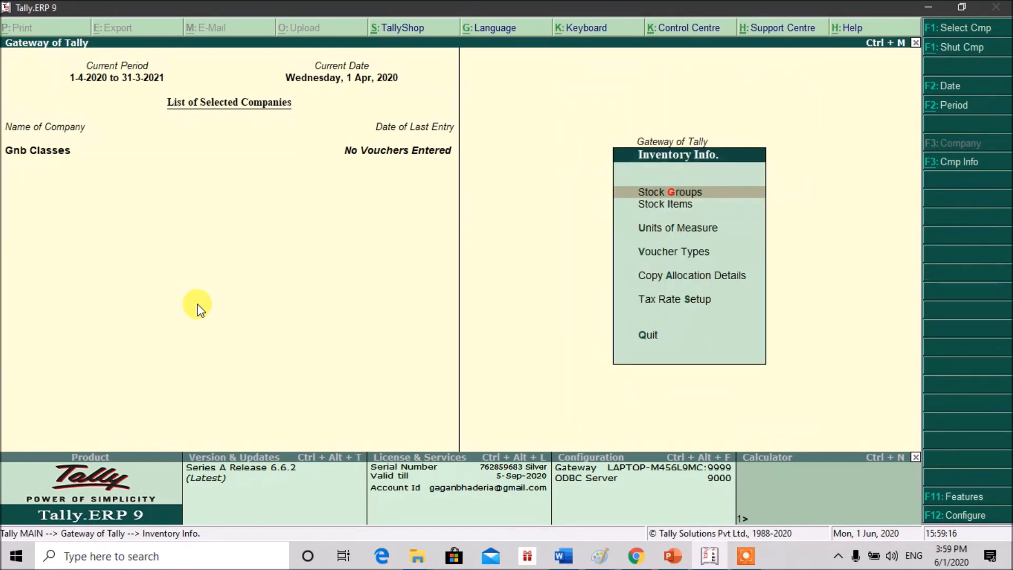
{"action": "key", "text": "Down"}
{"action": "key", "text": "Return"}
{"action": "key", "text": "Return"}
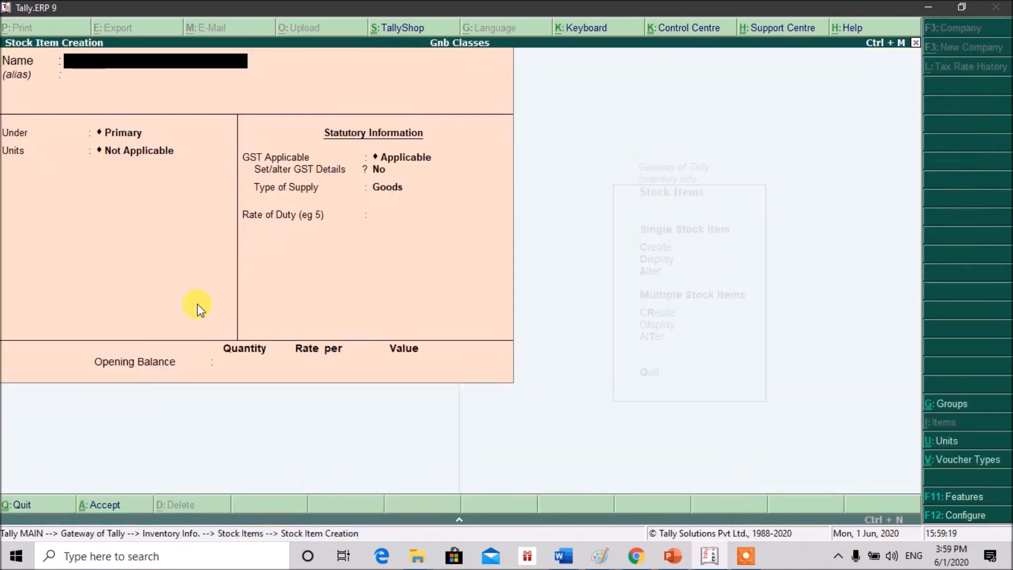
Name the stock item Dell Computer and place it under the Computer stock group.
{"action": "type", "text": "Dell Computer"}
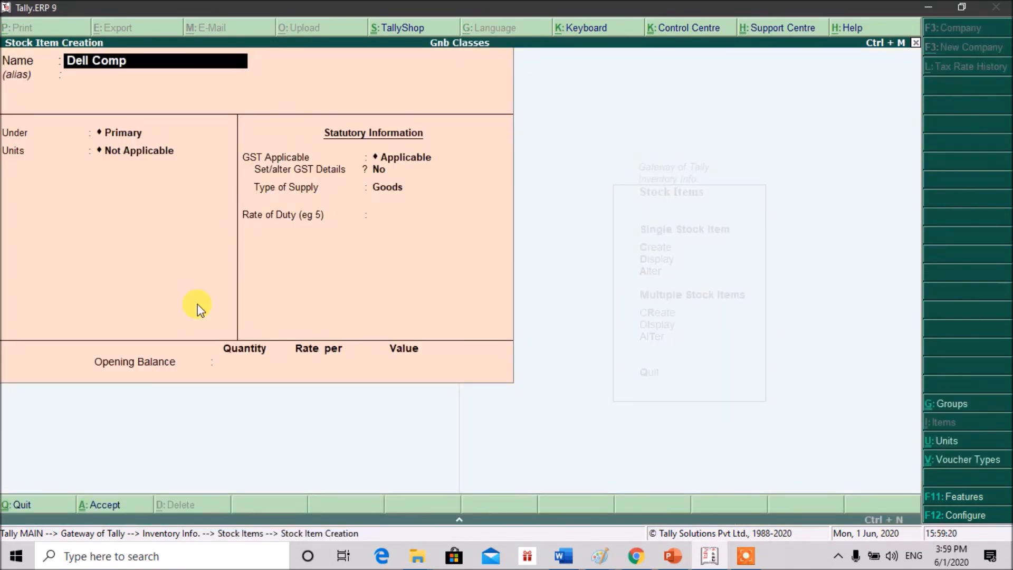
{"action": "key", "text": "Return"}
{"action": "key", "text": "Return"}
{"action": "type", "text": "C"}
{"action": "key", "text": "Return"}
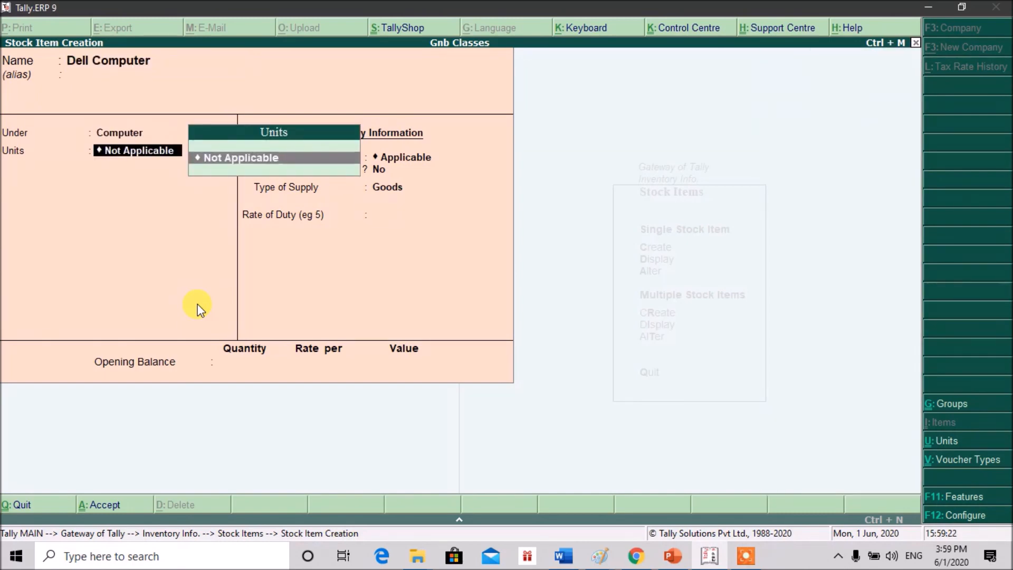
Create a simple unit with symbol Nos, formal name Numbers, UQC NOS-NUMBERS and 0 decimal places.
{"action": "key", "text": "alt+c"}
{"action": "type", "text": "Nos"}
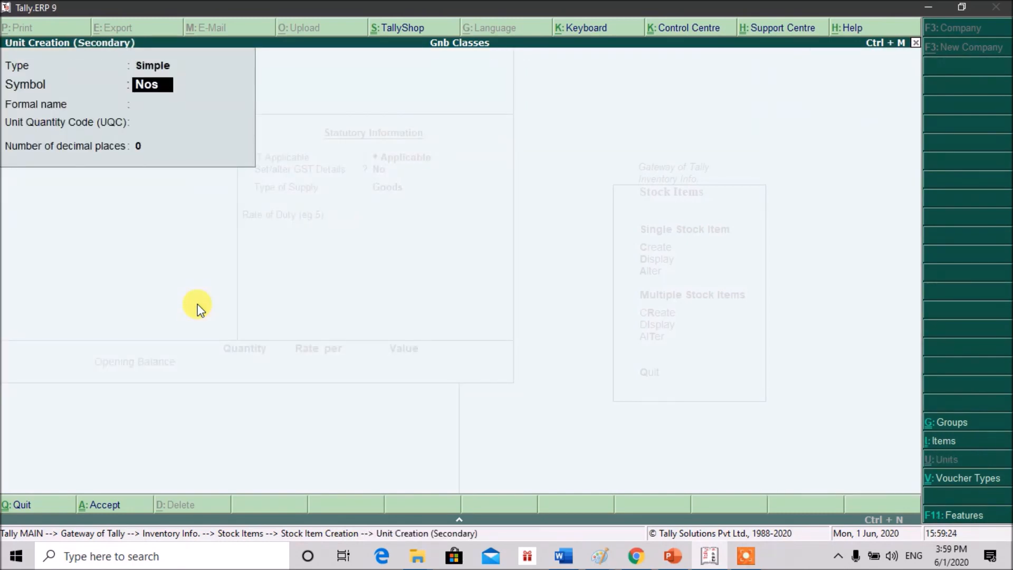
{"action": "key", "text": "Return"}
{"action": "type", "text": "Numbers"}
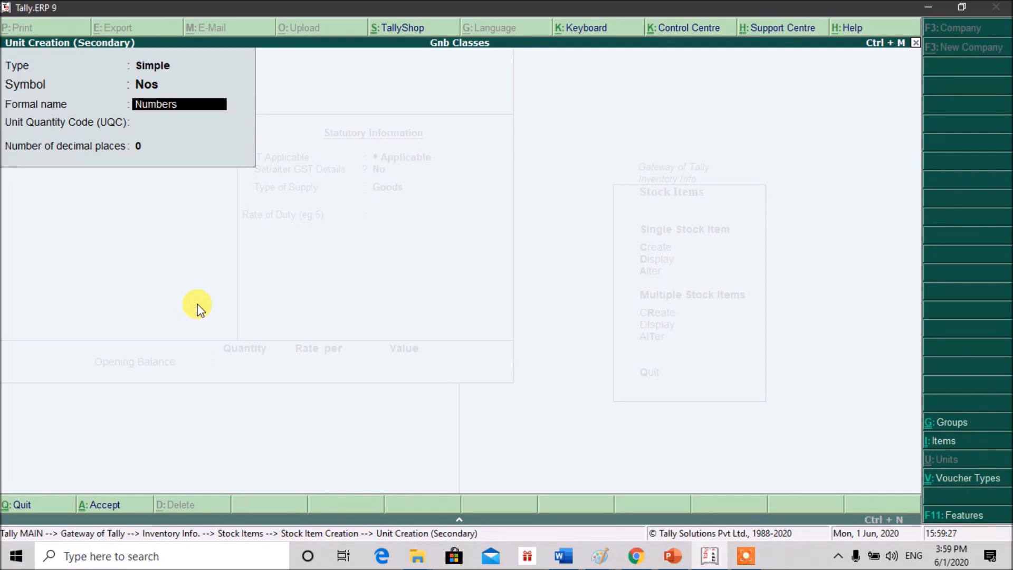
{"action": "key", "text": "Return"}
{"action": "type", "text": "n"}
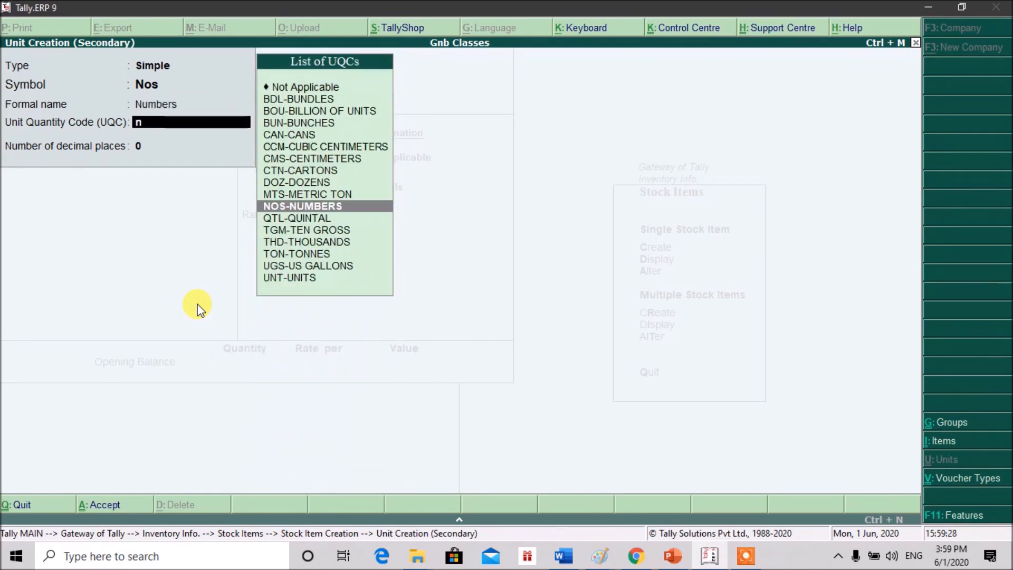
{"action": "key", "text": "Return"}
{"action": "key", "text": "Return"}
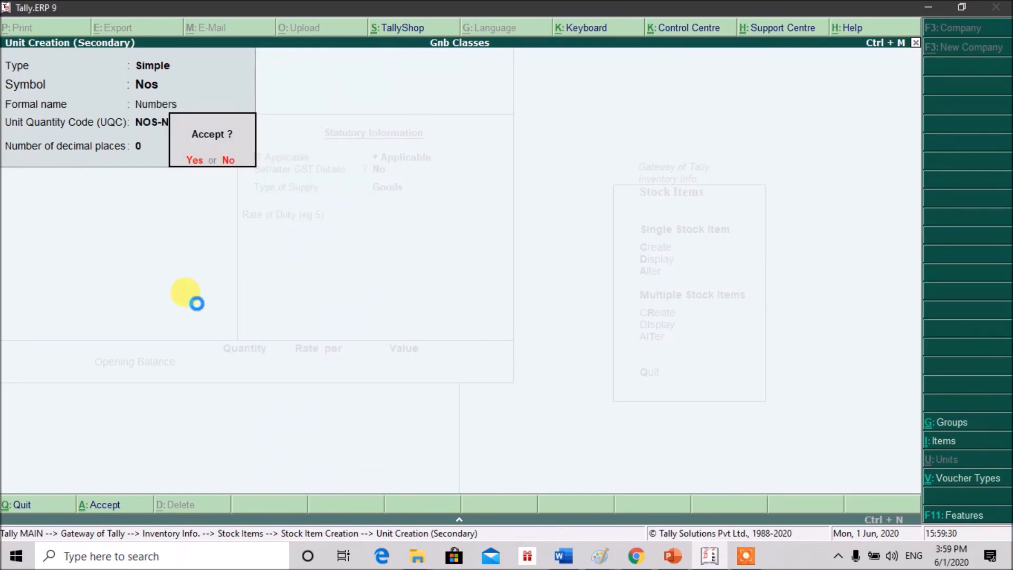
{"action": "key", "text": "Return"}
Assign Nos to Dell Computer, keep GST Applicable without item-level GST details and Goods as supply type, and save the item.
{"action": "key", "text": "Return"}
{"action": "key", "text": "Return"}
{"action": "key", "text": "Return"}
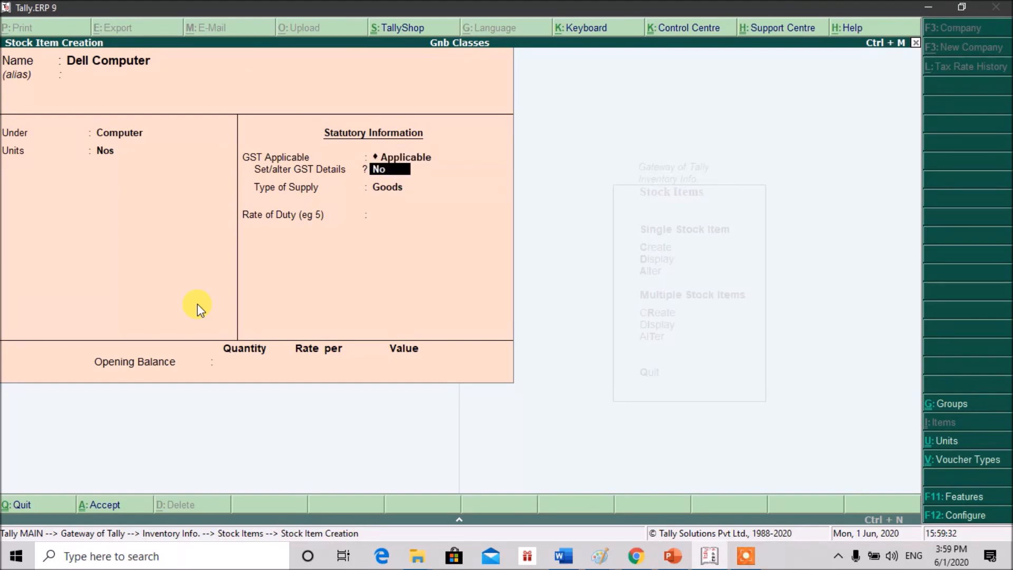
{"action": "key", "text": "Return"}
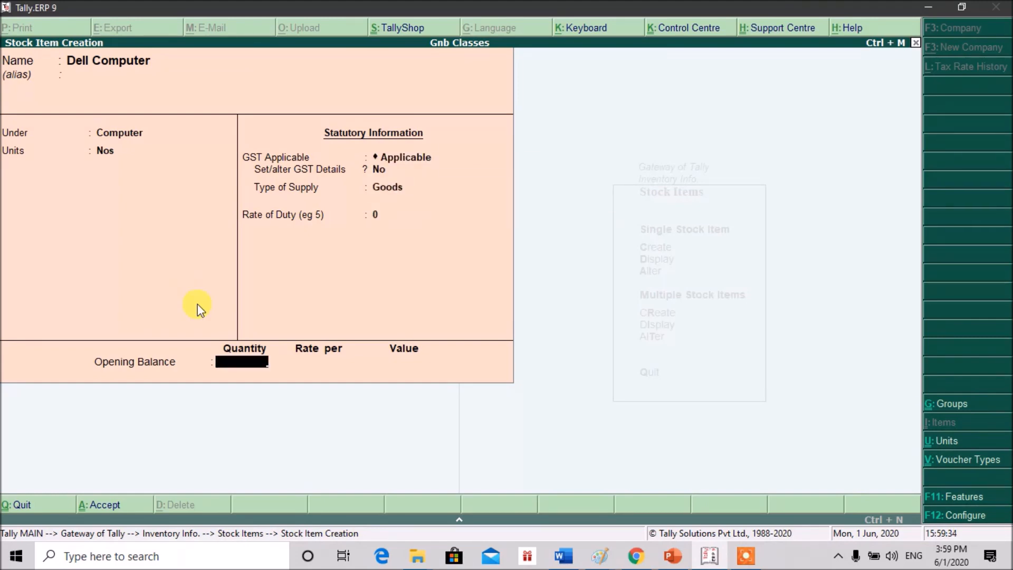
{"action": "key", "text": "Return"}
{"action": "key", "text": "Return"}
Create the stock item Hp Computer under Computer with Nos as its unit.
{"action": "type", "text": "Hp Computer"}
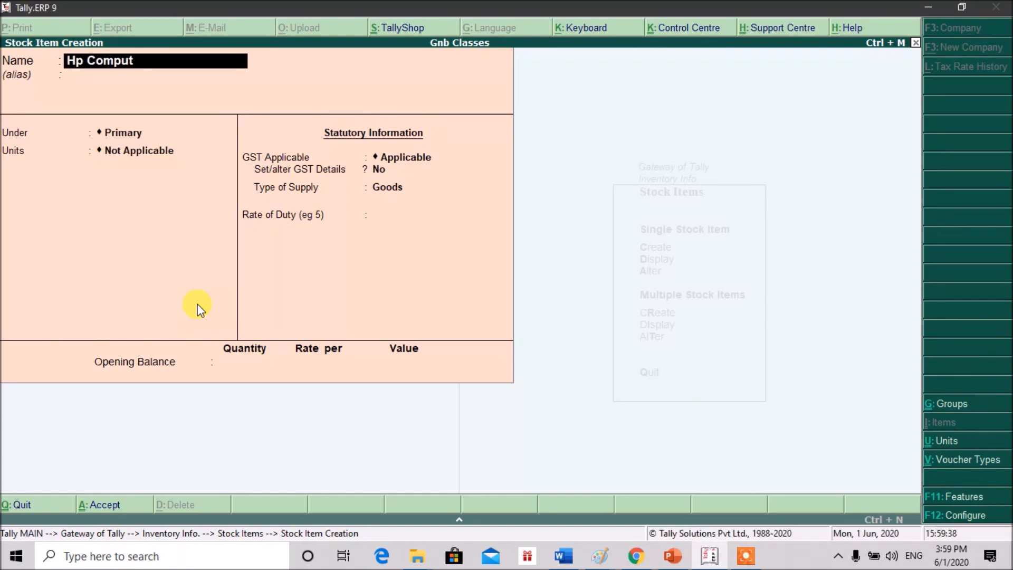
{"action": "key", "text": "Return"}
{"action": "key", "text": "Return"}
{"action": "key", "text": "Return"}
{"action": "key", "text": "Return"}
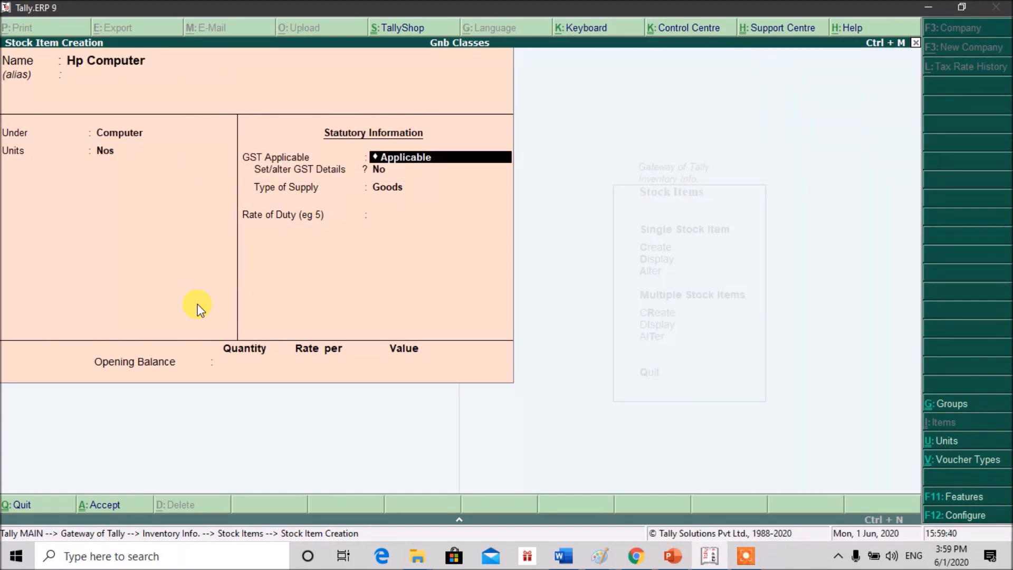
{"action": "key", "text": "ctrl+a"}
Name the next stock item Dell Mouse and leave its alias blank.
{"action": "type", "text": "Dell Mppuse"}
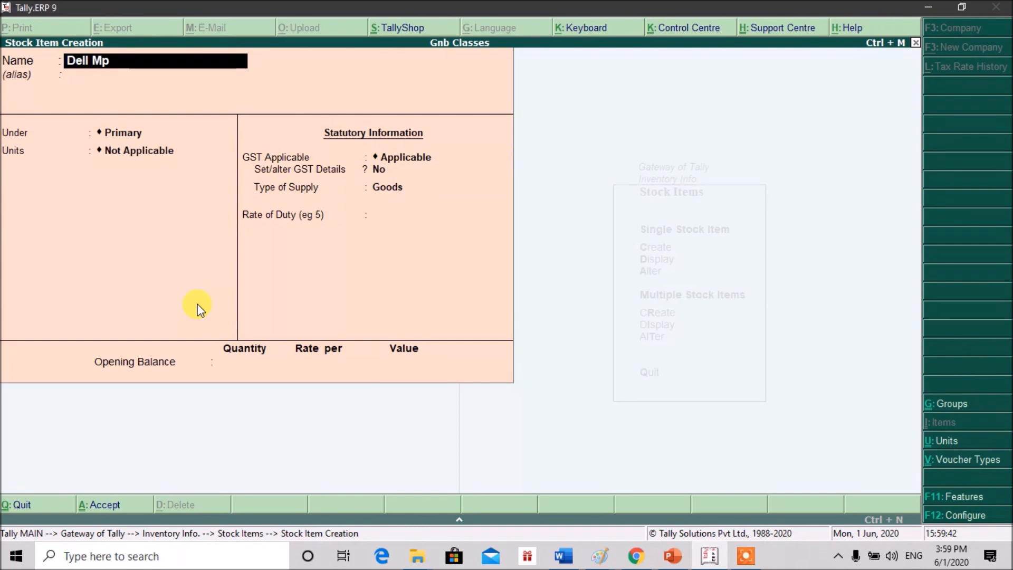
{"action": "key", "text": "BackSpace"}
{"action": "key", "text": "BackSpace"}
{"action": "key", "text": "BackSpace"}
{"action": "key", "text": "BackSpace"}
{"action": "key", "text": "BackSpace"}
{"action": "key", "text": "BackSpace"}
{"action": "type", "text": "mouse"}
{"action": "key", "text": "Return"}
{"action": "key", "text": "Return"}
Place Dell Mouse under the Mouse stock group with Nos as its unit and save the item.
{"action": "type", "text": "m"}
{"action": "key", "text": "Return"}
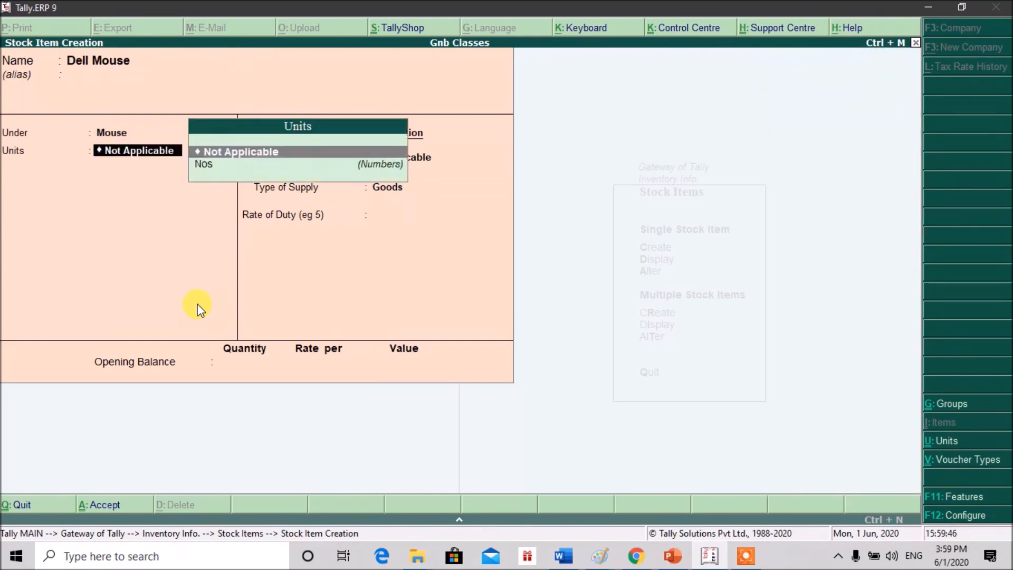
{"action": "key", "text": "Down"}
{"action": "key", "text": "Return"}
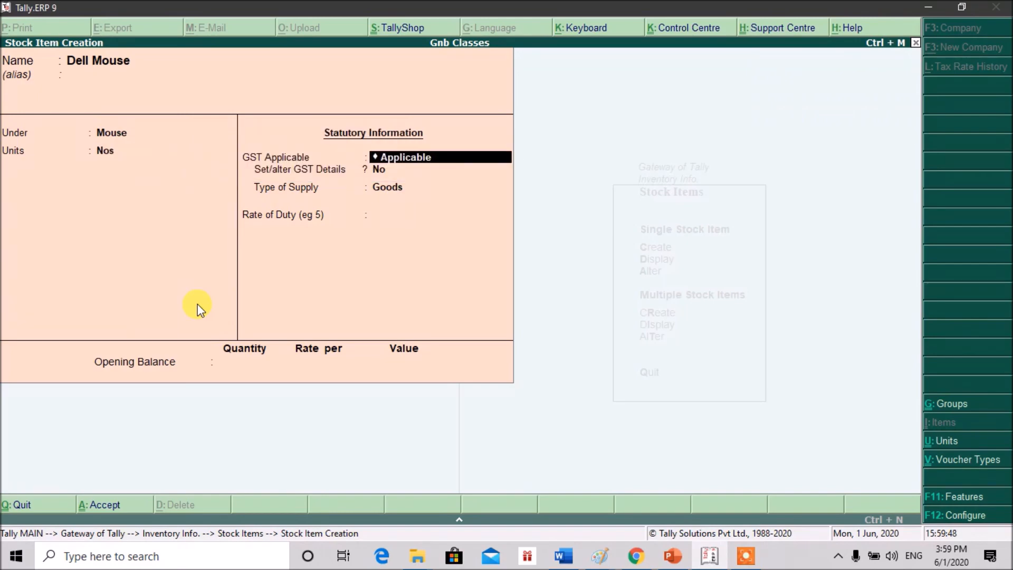
{"action": "key", "text": "ctrl+a"}
Leave the inventory masters and start a new purchase voucher.
{"action": "key", "text": "Escape"}
{"action": "key", "text": "Return"}
{"action": "key", "text": "Escape"}
{"action": "key", "text": "Escape"}
{"action": "key", "text": "v"}
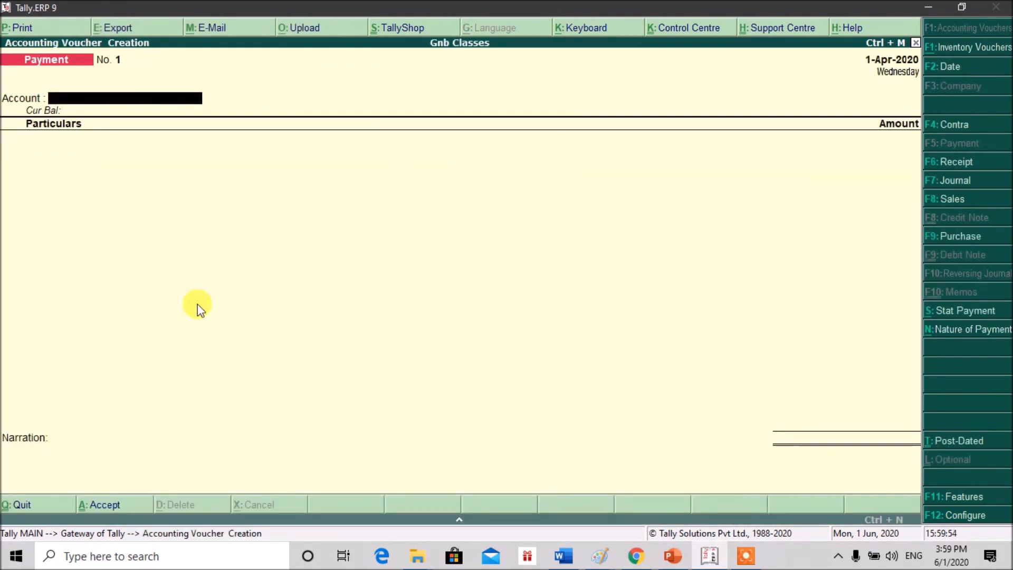
{"action": "key", "text": "F9"}
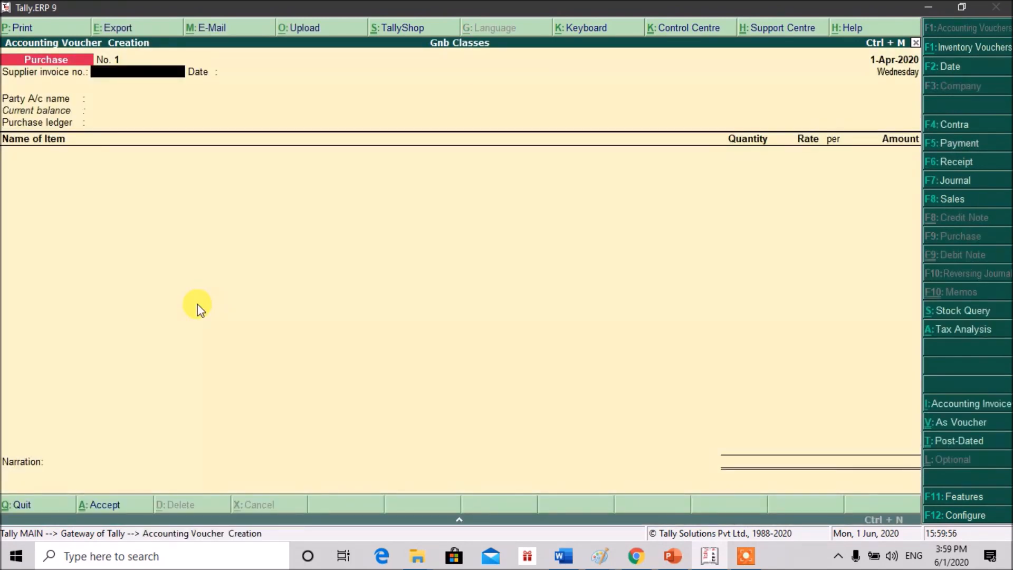
Enter supplier invoice number 2365 dated 1-Apr-2020 and select the supplier's ledger as the party account.
{"action": "type", "text": "2365"}
{"action": "key", "text": "Return"}
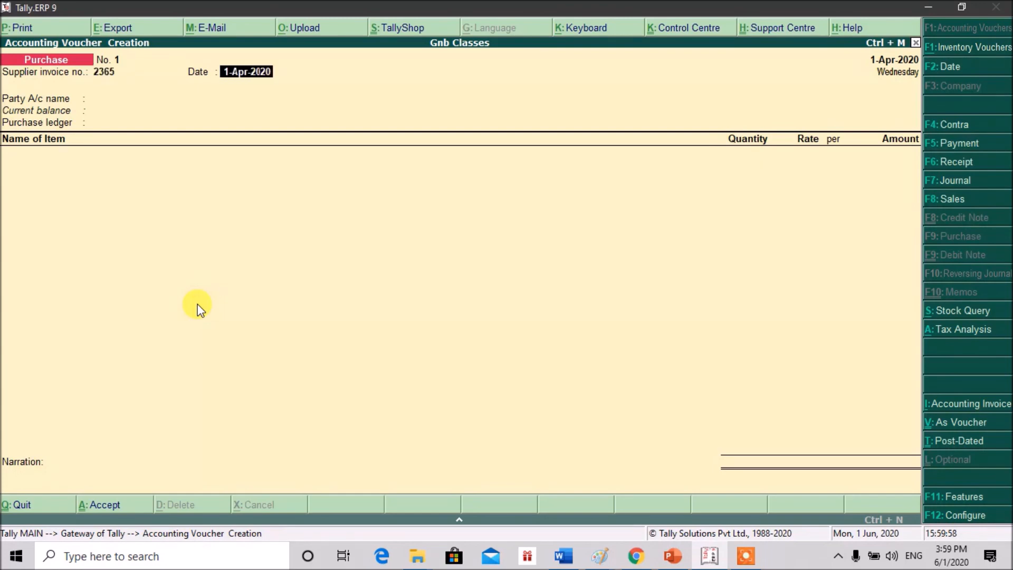
{"action": "key", "text": "Return"}
{"action": "key", "text": "Down"}
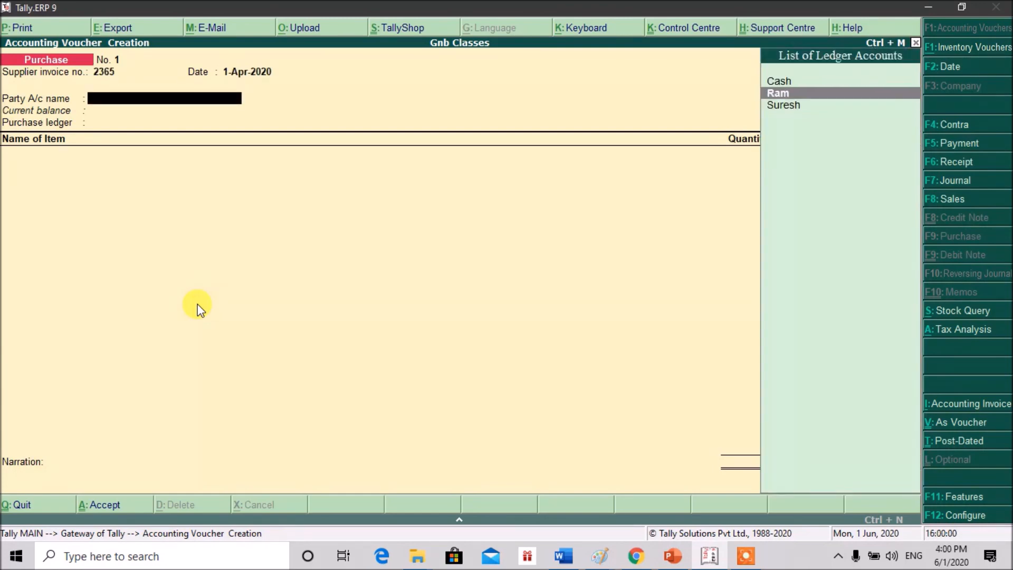
{"action": "key", "text": "Return"}
Accept the supplier details with India and Madhya Pradesh, and select Purchase Gst as the purchase ledger.
{"action": "key", "text": "Return"}
{"action": "key", "text": "Return"}
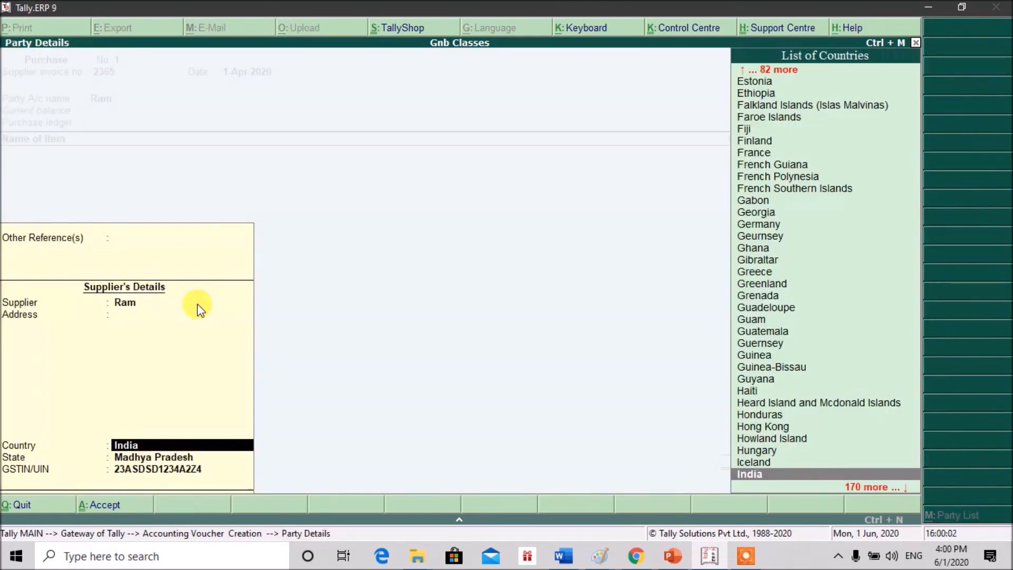
{"action": "key", "text": "Return"}
{"action": "key", "text": "Return"}
{"action": "key", "text": "Return"}
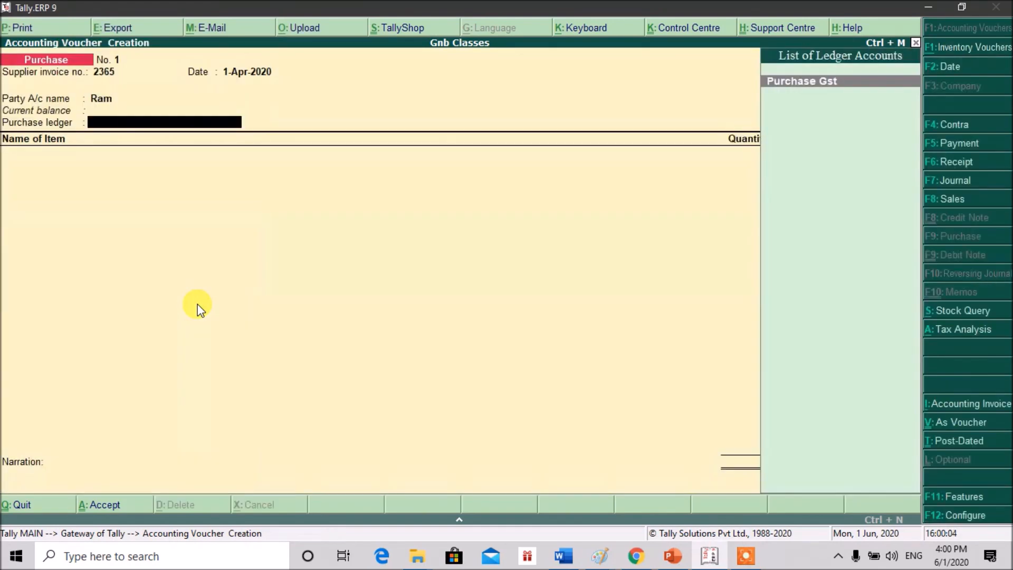
{"action": "key", "text": "Return"}
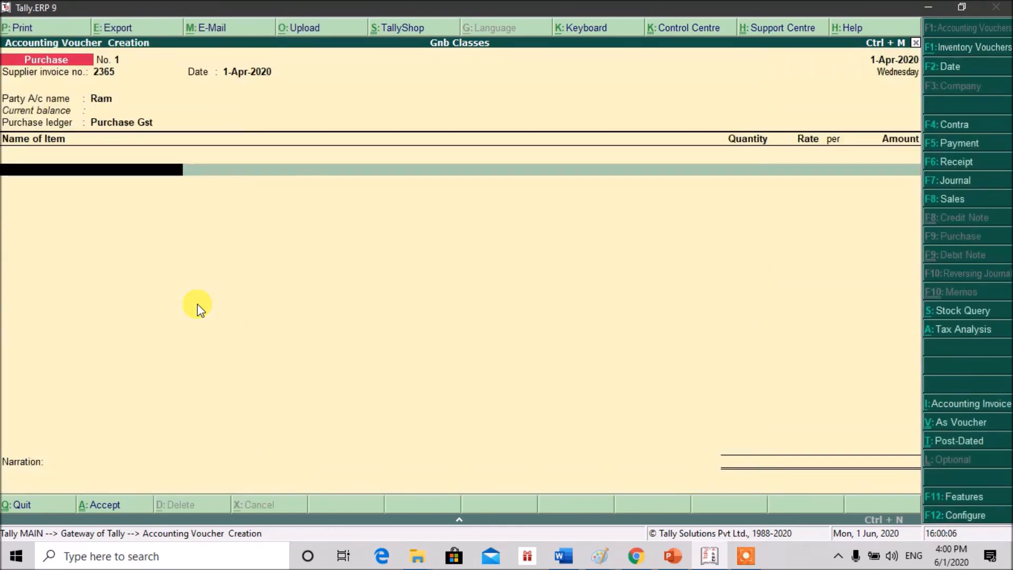
Add Dell Computer to the purchase voucher with a quantity of 20 Nos.
{"action": "type", "text": "D"}
{"action": "key", "text": "Return"}
{"action": "key", "text": "Down"}
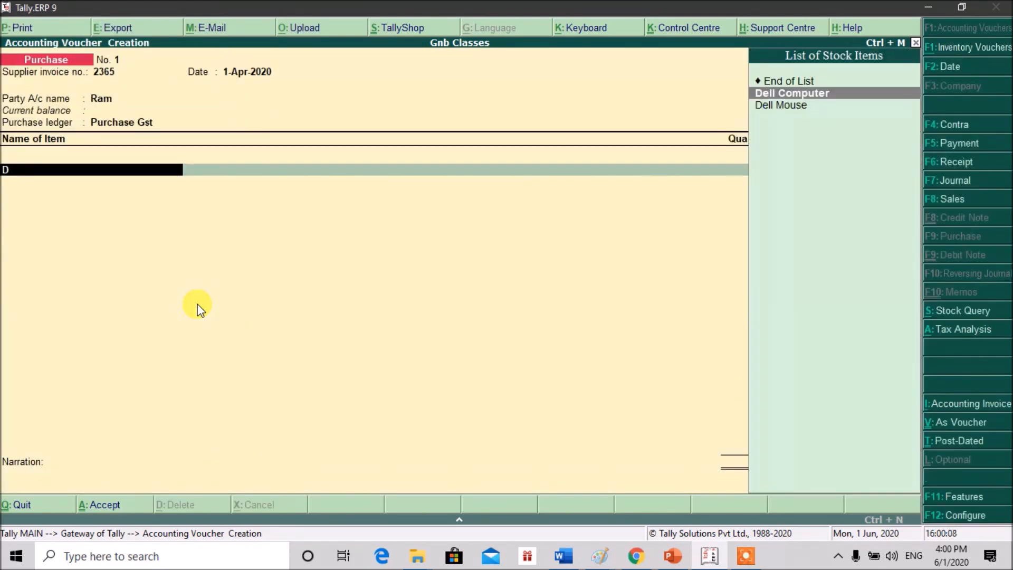
{"action": "key", "text": "Return"}
{"action": "type", "text": "20"}
{"action": "key", "text": "Return"}
{"action": "type", "text": "32000"}
{"action": "key", "text": "BackSpace"}
{"action": "key", "text": "BackSpace"}
{"action": "key", "text": "BackSpace"}
{"action": "key", "text": "BackSpace"}
{"action": "key", "text": "BackSpace"}
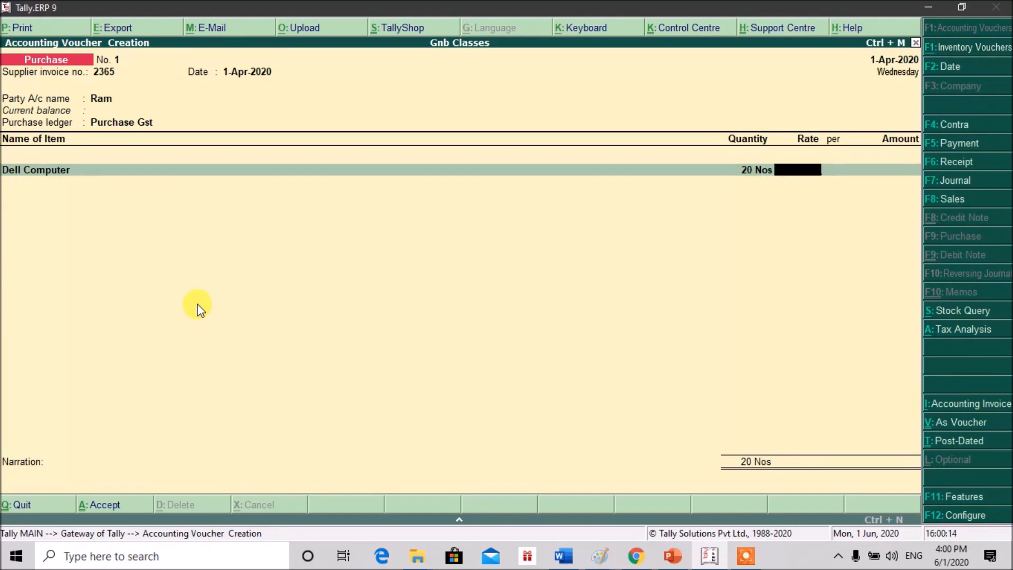
Set the Dell Computer rate to 5,000 per Nos and complete its line.
{"action": "type", "text": "5,000"}
{"action": "key", "text": "Return"}
{"action": "key", "text": "Return"}
{"action": "key", "text": "Return"}
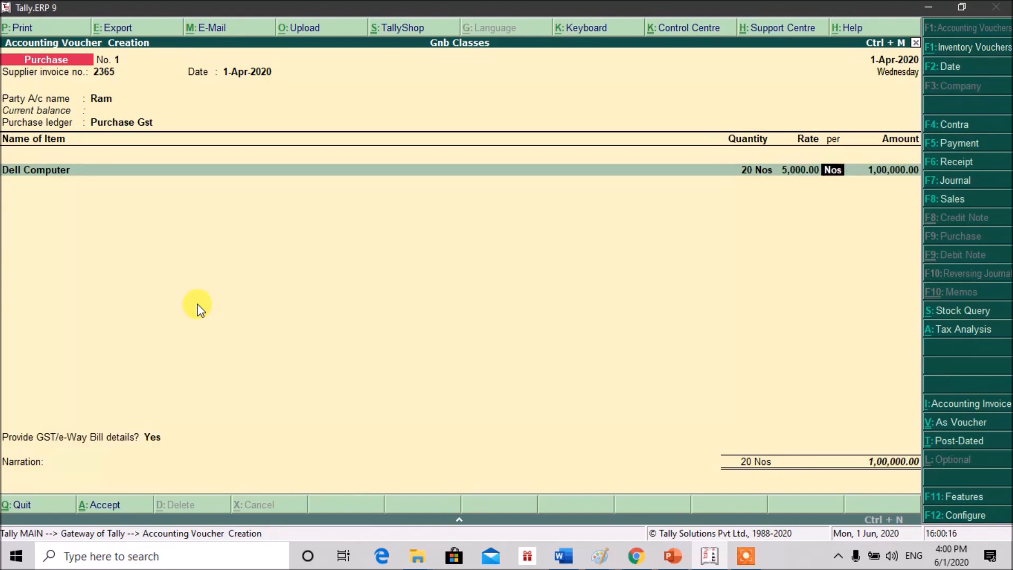
Add Dell Mouse to the purchase voucher with a quantity of 3 Nos at a rate of 500.
{"action": "key", "text": "Down"}
{"action": "key", "text": "Down"}
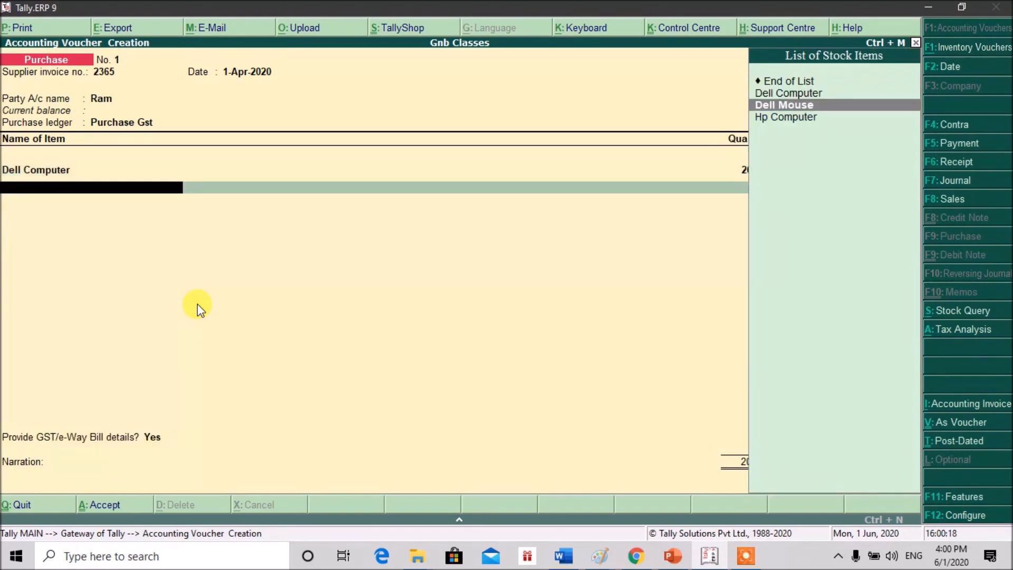
{"action": "key", "text": "Return"}
{"action": "type", "text": "3"}
{"action": "key", "text": "Return"}
{"action": "type", "text": "500"}
{"action": "key", "text": "Return"}
{"action": "key", "text": "Return"}
{"action": "key", "text": "Return"}
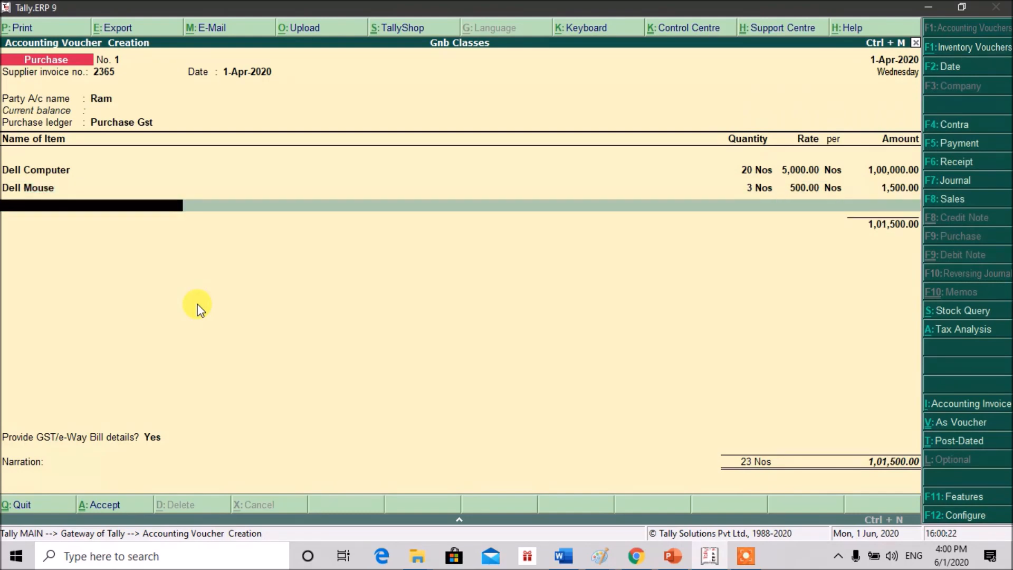
Add Hp Computer to the purchase voucher with a quantity of 2 Nos at a rate of 3,000.
{"action": "key", "text": "Down"}
{"action": "key", "text": "Down"}
{"action": "key", "text": "Down"}
{"action": "key", "text": "Return"}
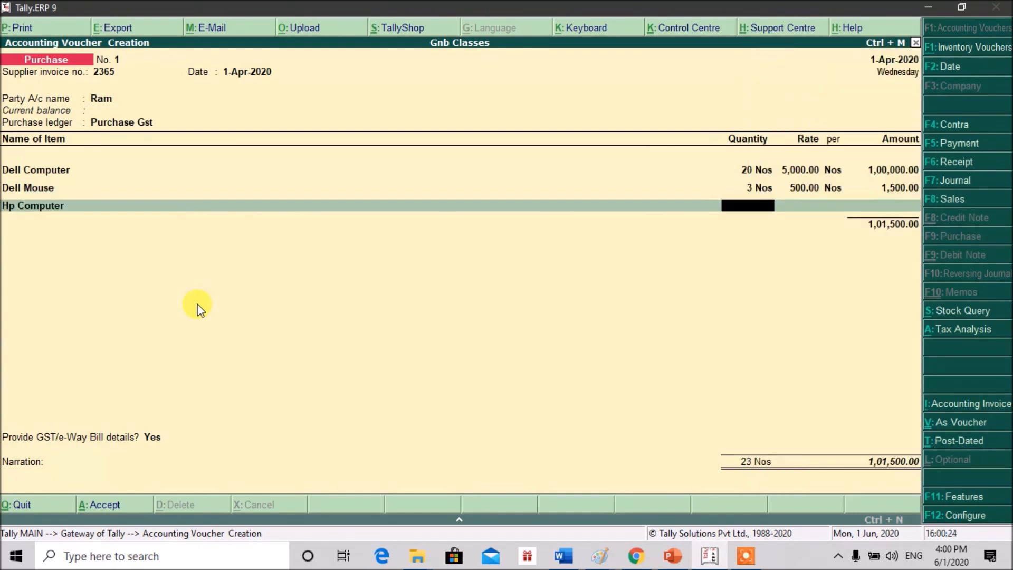
{"action": "type", "text": "2"}
{"action": "key", "text": "Return"}
{"action": "type", "text": "3,00"}
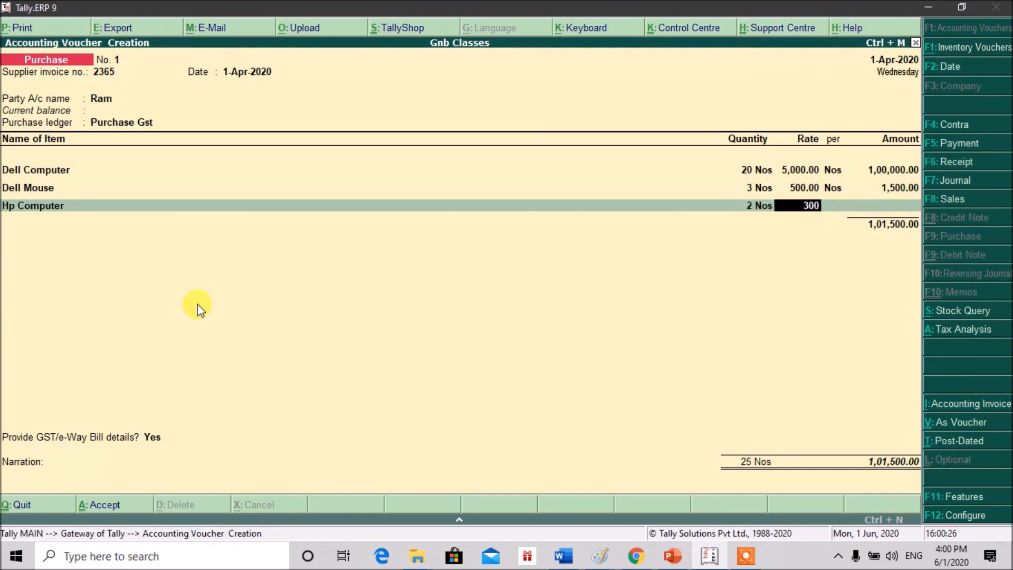
{"action": "type", "text": "0"}
{"action": "key", "text": "Return"}
{"action": "key", "text": "Return"}
{"action": "key", "text": "Return"}
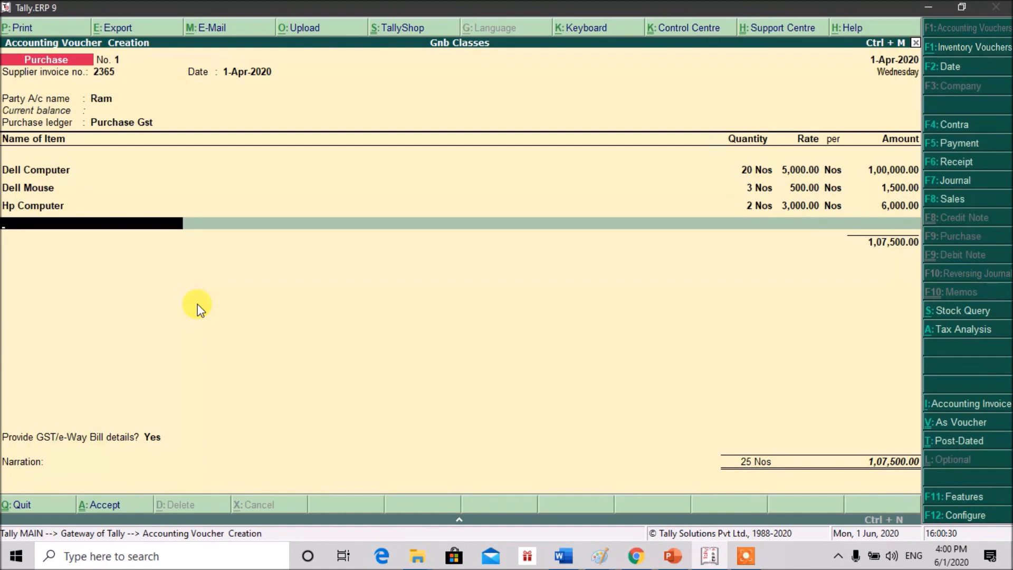
Finish the purchase voucher's item list and add the Cgst and Sgst ledgers below the items.
{"action": "key", "text": "Return"}
{"action": "type", "text": "C"}
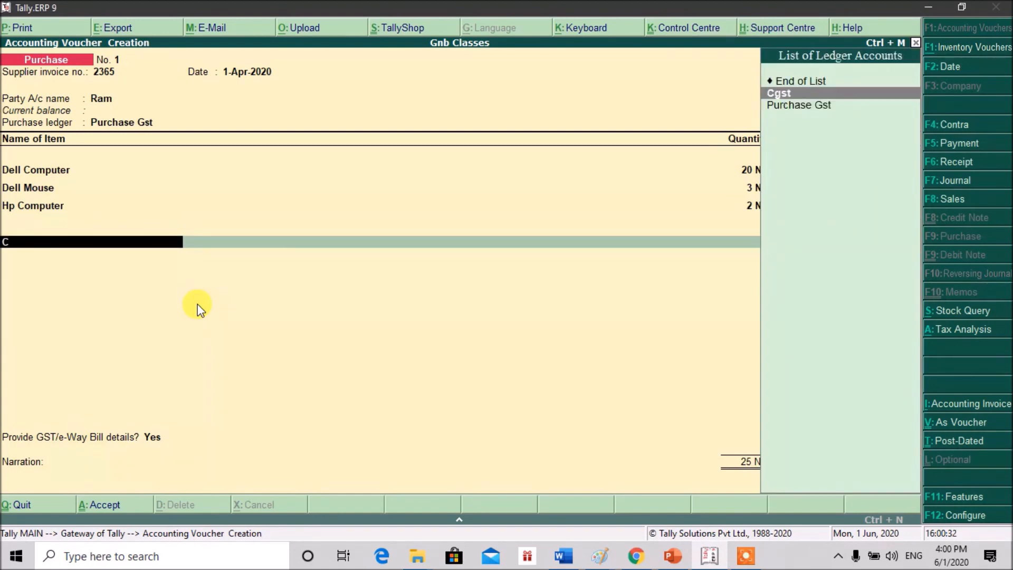
{"action": "key", "text": "Return"}
{"action": "key", "text": "Return"}
{"action": "type", "text": "Sg"}
{"action": "key", "text": "Return"}
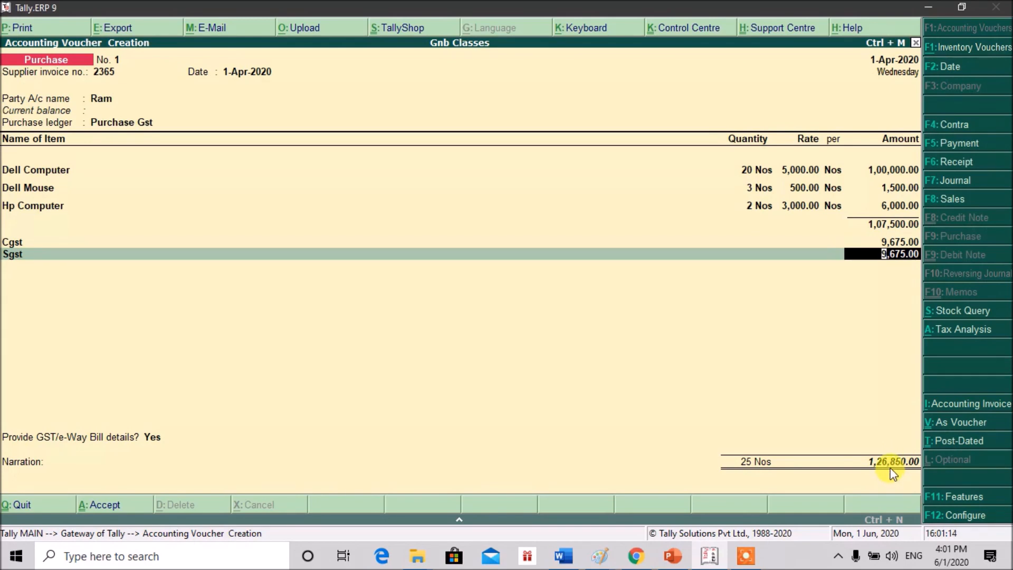
{"action": "key", "text": "Return"}
Open the purchase voucher's GST and e-Way Bill details and go back to the e-Way Bill number.
{"action": "key", "text": "Return"}
{"action": "key", "text": "Return"}
{"action": "key", "text": "Return"}
{"action": "key", "text": "Return"}
{"action": "key", "text": "Return"}
{"action": "key", "text": "Return"}
{"action": "key", "text": "Return"}
{"action": "key", "text": "BackSpace"}
{"action": "key", "text": "BackSpace"}
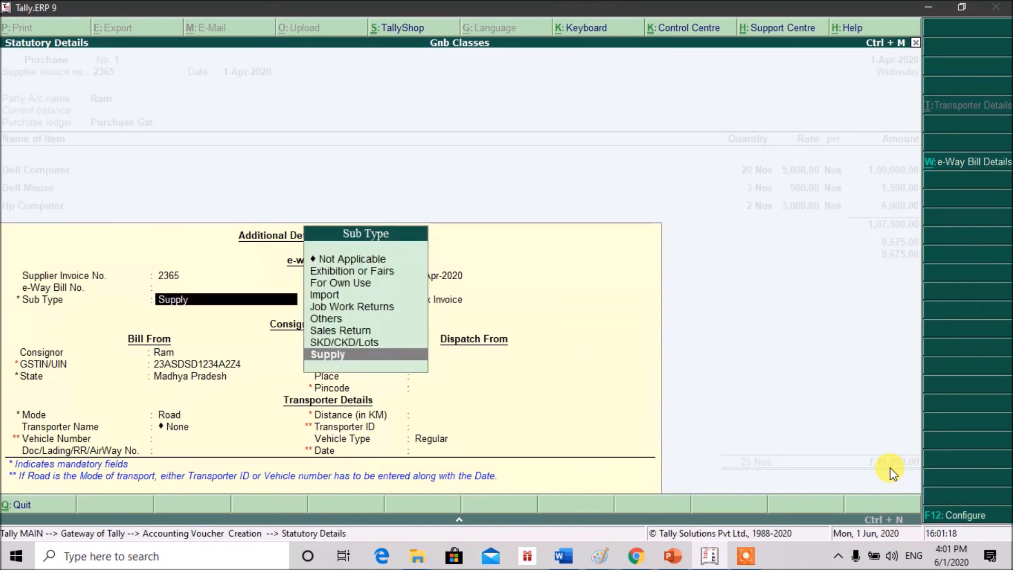
{"action": "key", "text": "BackSpace"}
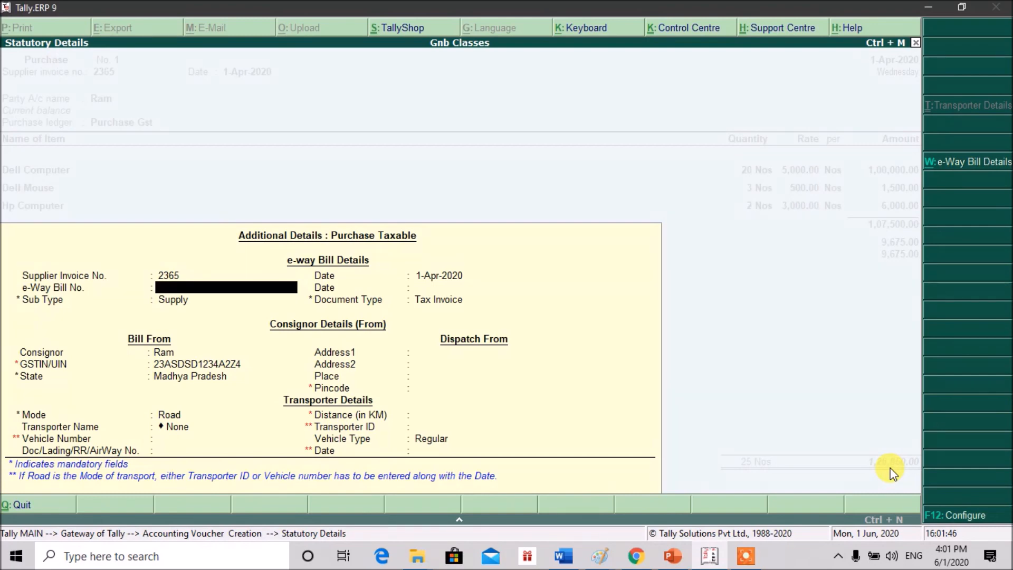
Keep the default e-Way Bill, consignor and transporter details, and save the purchase voucher.
{"action": "key", "text": "Return"}
{"action": "key", "text": "Return"}
{"action": "key", "text": "Return"}
{"action": "key", "text": "Return"}
{"action": "key", "text": "Return"}
{"action": "key", "text": "Return"}
{"action": "key", "text": "Return"}
{"action": "key", "text": "Return"}
{"action": "key", "text": "Return"}
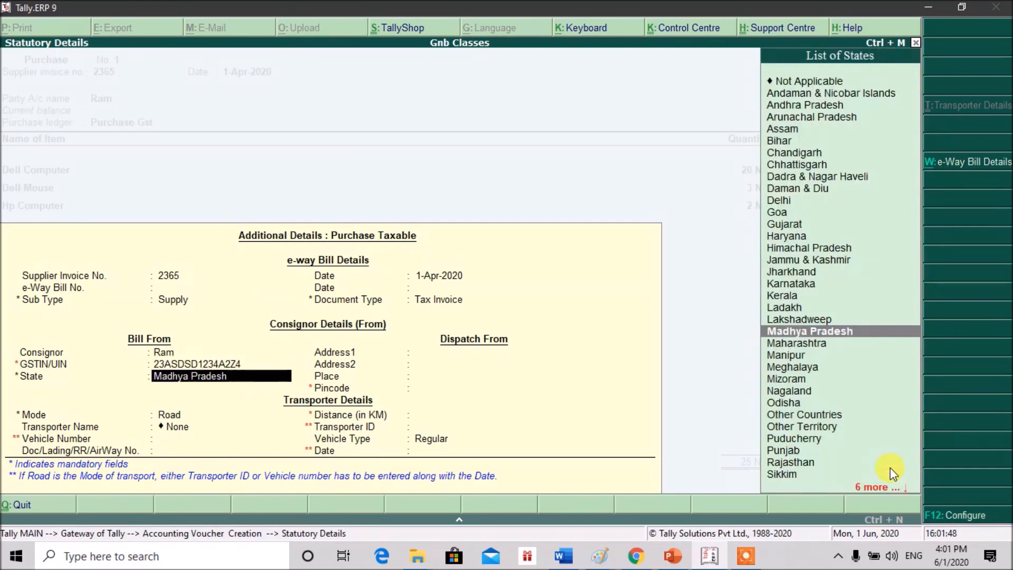
{"action": "key", "text": "Return"}
{"action": "key", "text": "Return"}
{"action": "key", "text": "Return"}
{"action": "key", "text": "Return"}
{"action": "key", "text": "Return"}
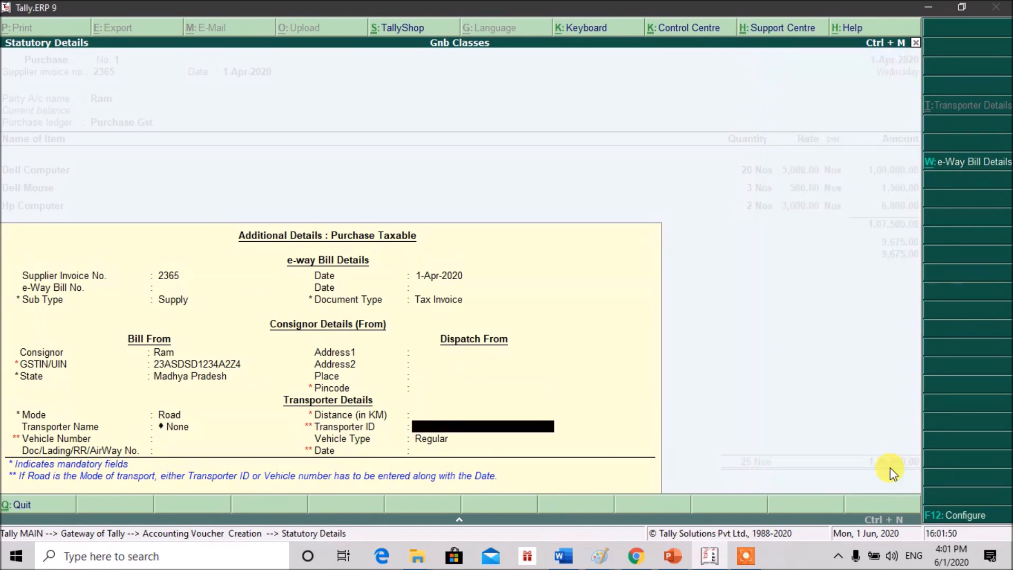
{"action": "key", "text": "Return"}
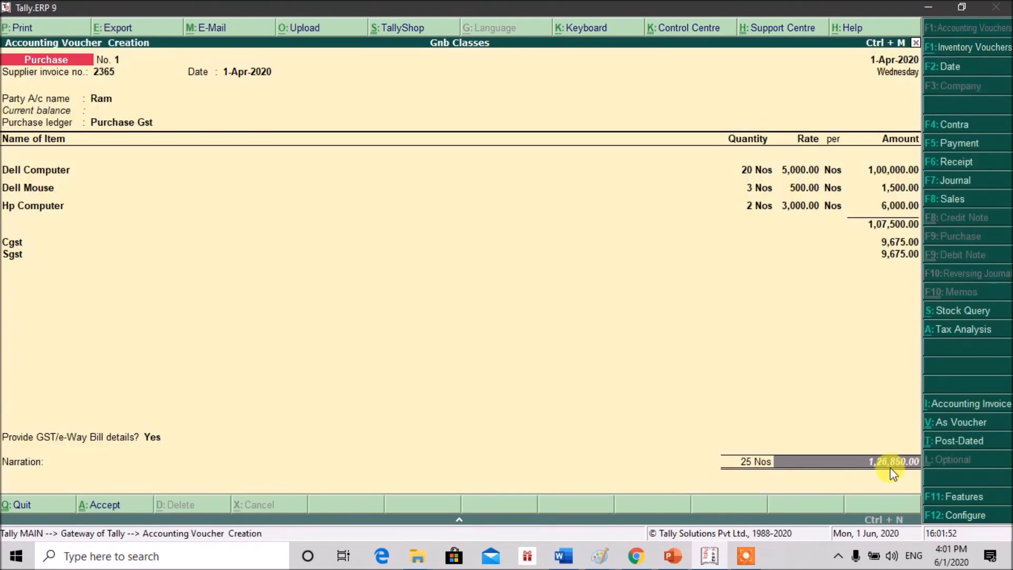
{"action": "key", "text": "Return"}
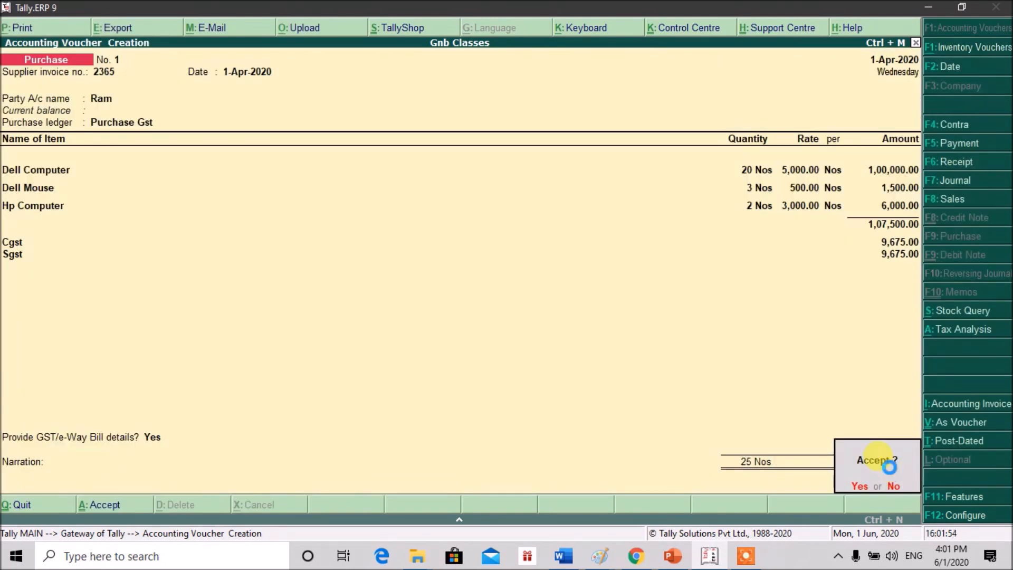
{"action": "key", "text": "Return"}
Start a sales voucher for the customer's ledger with default party details and Sales Gst as the sales ledger.
{"action": "key", "text": "F8"}
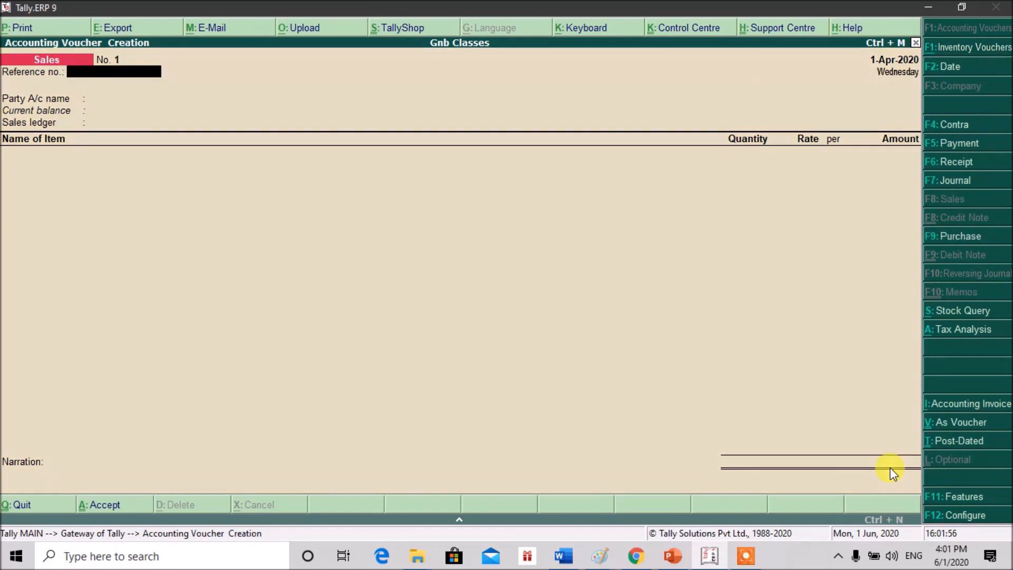
{"action": "key", "text": "Down"}
{"action": "key", "text": "Down"}
{"action": "key", "text": "Return"}
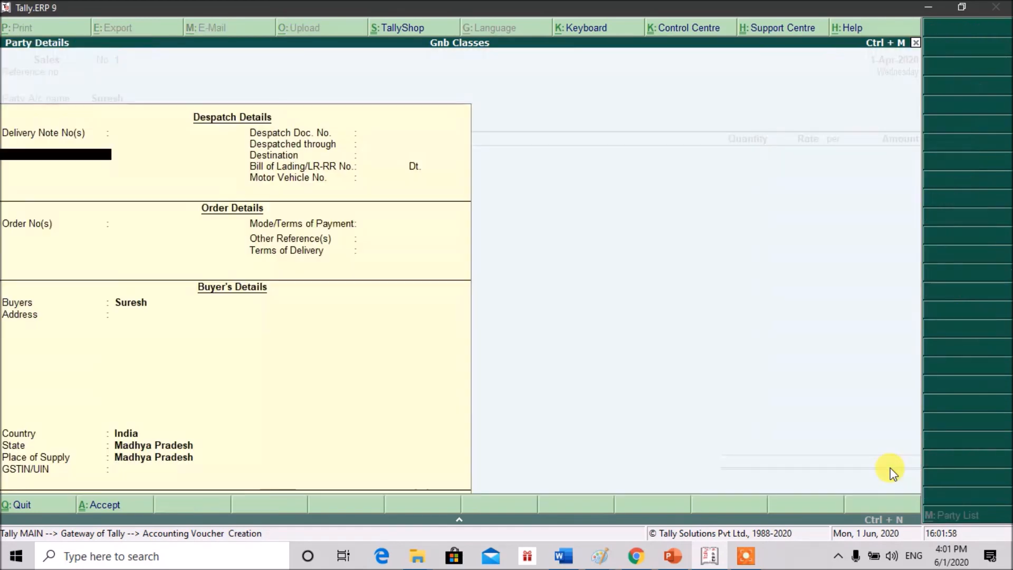
{"action": "key", "text": "ctrl+a"}
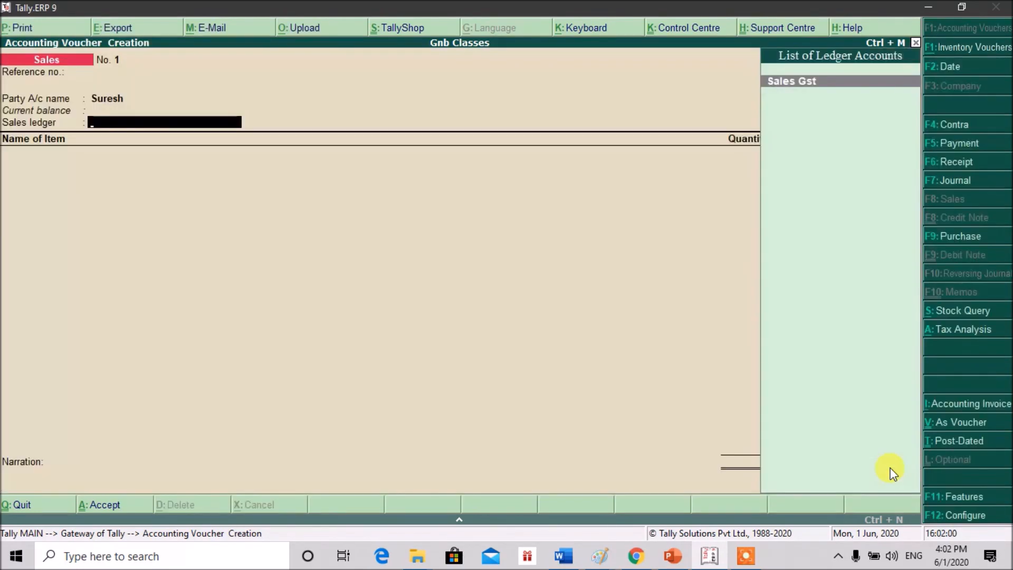
{"action": "key", "text": "Return"}
Add Dell Computer to the sales voucher with a quantity of 20 Nos at a rate of 6,000.
{"action": "key", "text": "Down"}
{"action": "key", "text": "Return"}
{"action": "type", "text": "20"}
{"action": "key", "text": "Return"}
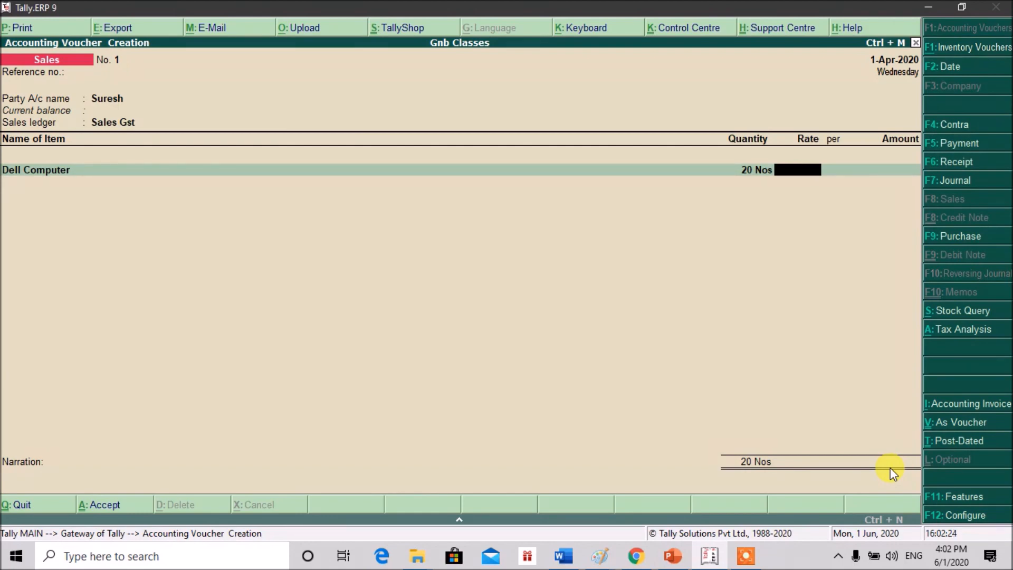
{"action": "type", "text": "6000"}
{"action": "key", "text": "Return"}
{"action": "key", "text": "Return"}
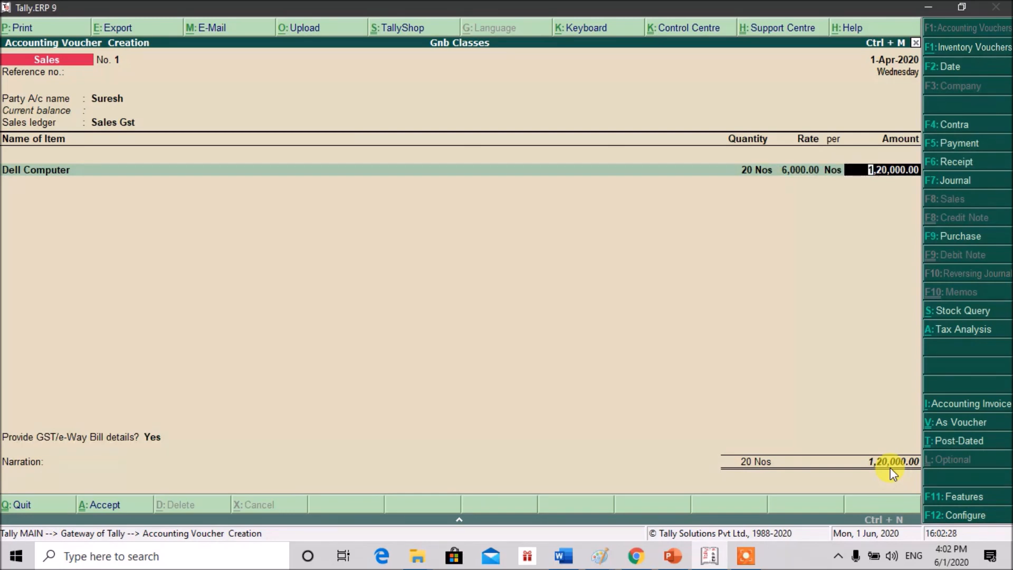
{"action": "key", "text": "Return"}
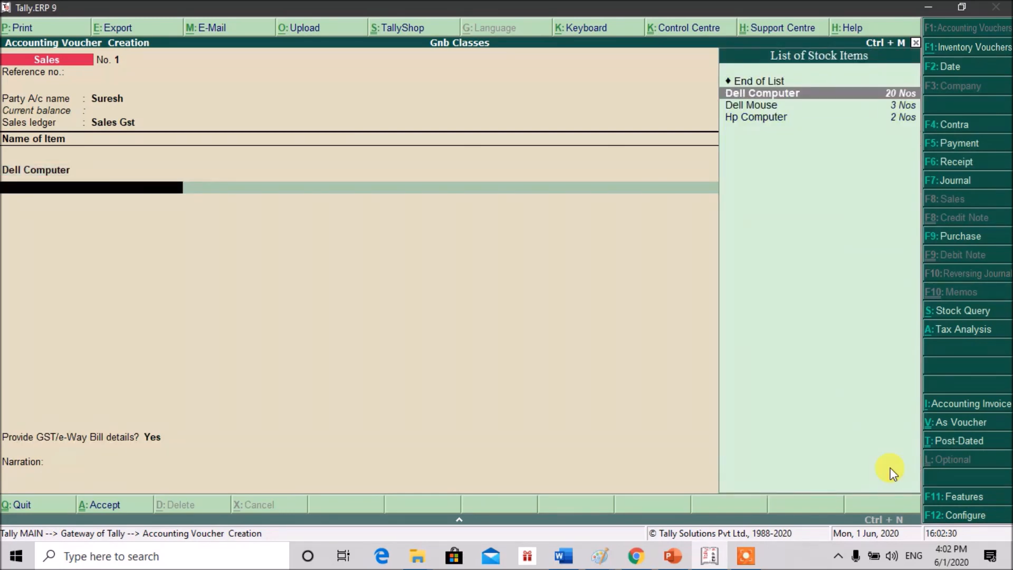
Add Dell Mouse to the sales voucher with a quantity of 3 Nos at a rate of 600.
{"action": "key", "text": "Down"}
{"action": "key", "text": "Return"}
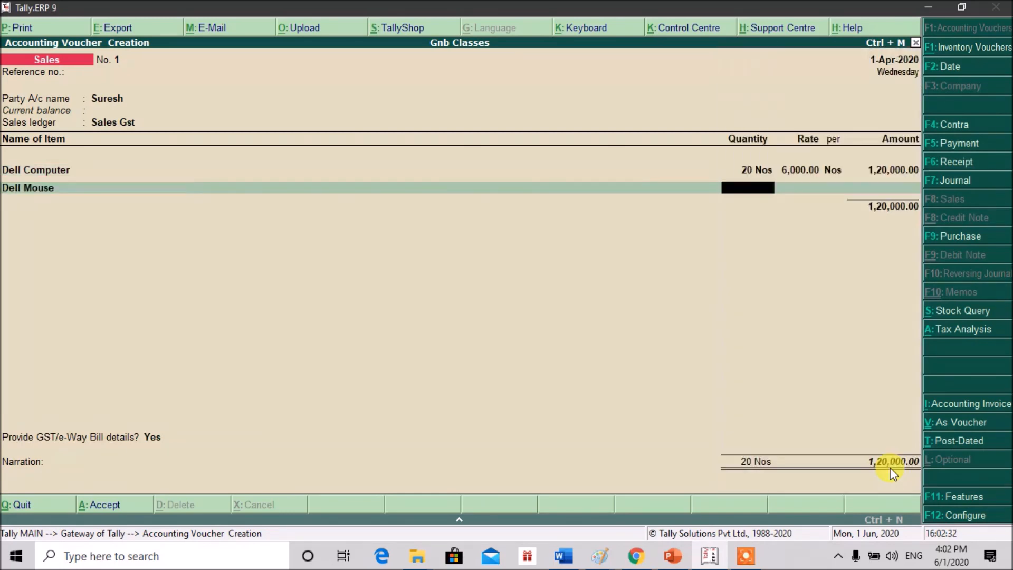
{"action": "type", "text": "3"}
{"action": "key", "text": "Return"}
{"action": "type", "text": "600"}
{"action": "key", "text": "Return"}
{"action": "key", "text": "Return"}
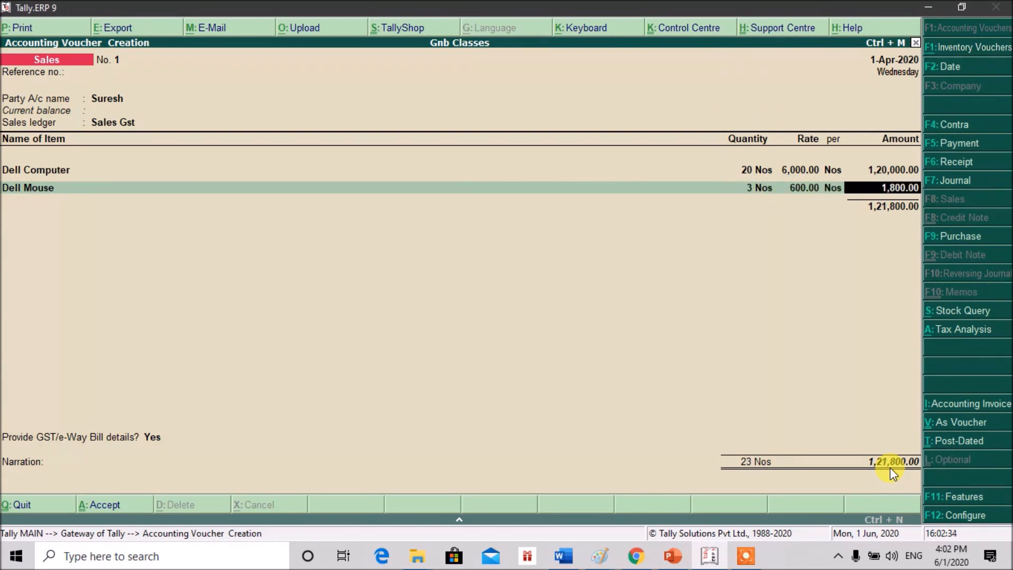
{"action": "key", "text": "Return"}
Add Hp Computer to the sales voucher with a quantity of 2 Nos at a rate of 5,000.
{"action": "key", "text": "Down"}
{"action": "key", "text": "Down"}
{"action": "key", "text": "Down"}
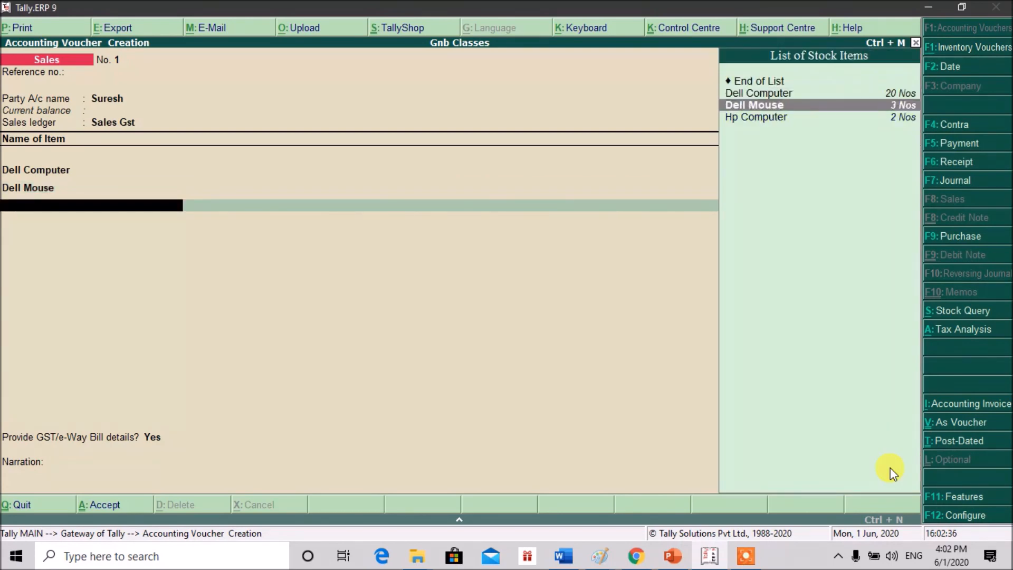
{"action": "key", "text": "Return"}
{"action": "type", "text": "2"}
{"action": "key", "text": "Return"}
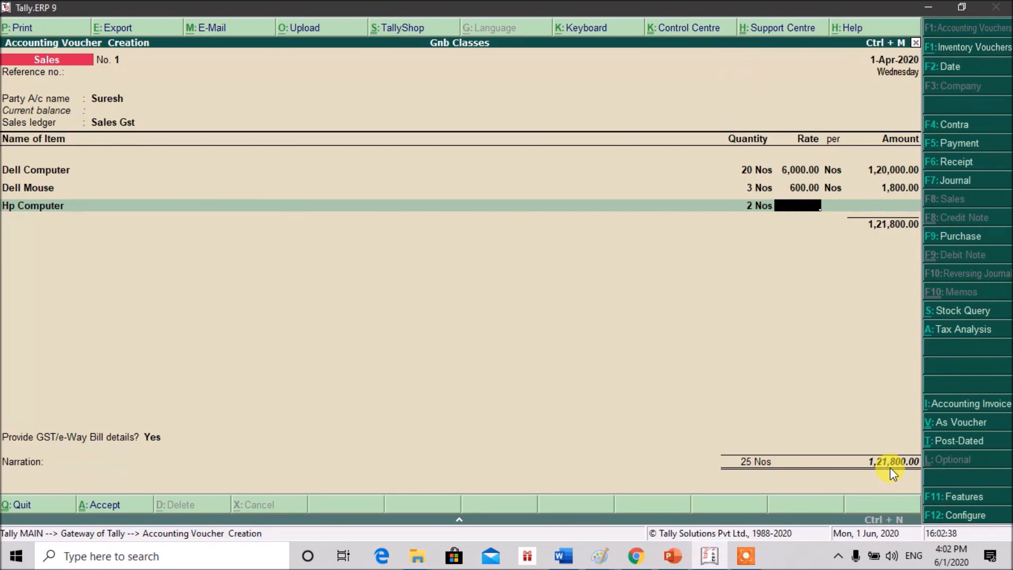
{"action": "type", "text": "5000"}
{"action": "key", "text": "Return"}
{"action": "key", "text": "Return"}
{"action": "key", "text": "Return"}
Add the Cgst and Sgst ledgers to the sales voucher with their calculated tax amounts.
{"action": "type", "text": "Cg"}
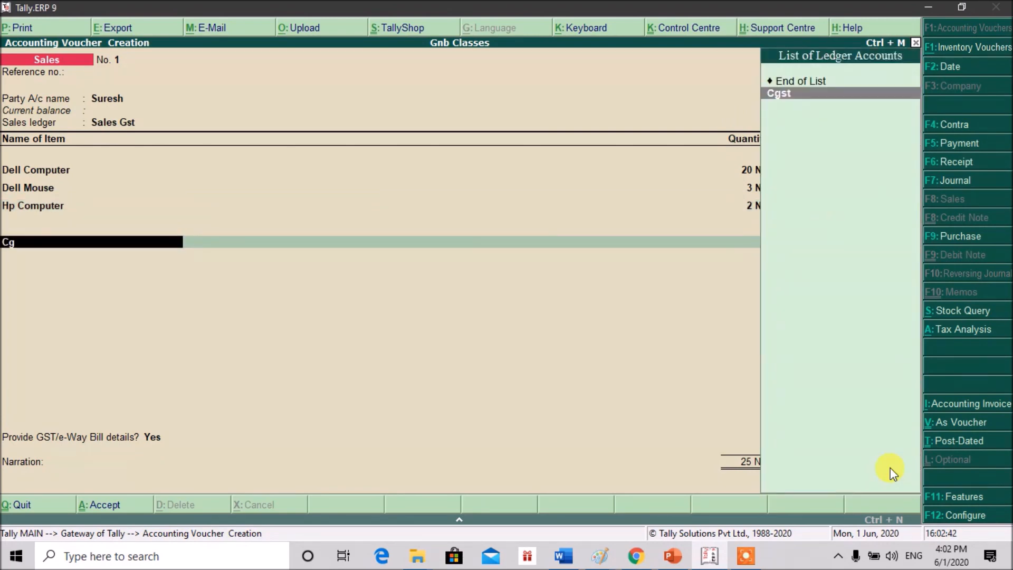
{"action": "key", "text": "Return"}
{"action": "key", "text": "Return"}
{"action": "type", "text": "Sg"}
{"action": "key", "text": "Return"}
{"action": "key", "text": "Return"}
Accept the default GST and e-Way Bill details and save the sales voucher.
{"action": "key", "text": "Return"}
{"action": "key", "text": "Return"}
{"action": "key", "text": "Return"}
{"action": "key", "text": "Return"}
{"action": "key", "text": "Return"}
{"action": "key", "text": "Return"}
{"action": "key", "text": "Return"}
{"action": "key", "text": "Return"}
{"action": "key", "text": "Return"}
{"action": "key", "text": "Return"}
{"action": "key", "text": "Return"}
{"action": "key", "text": "ctrl+a"}
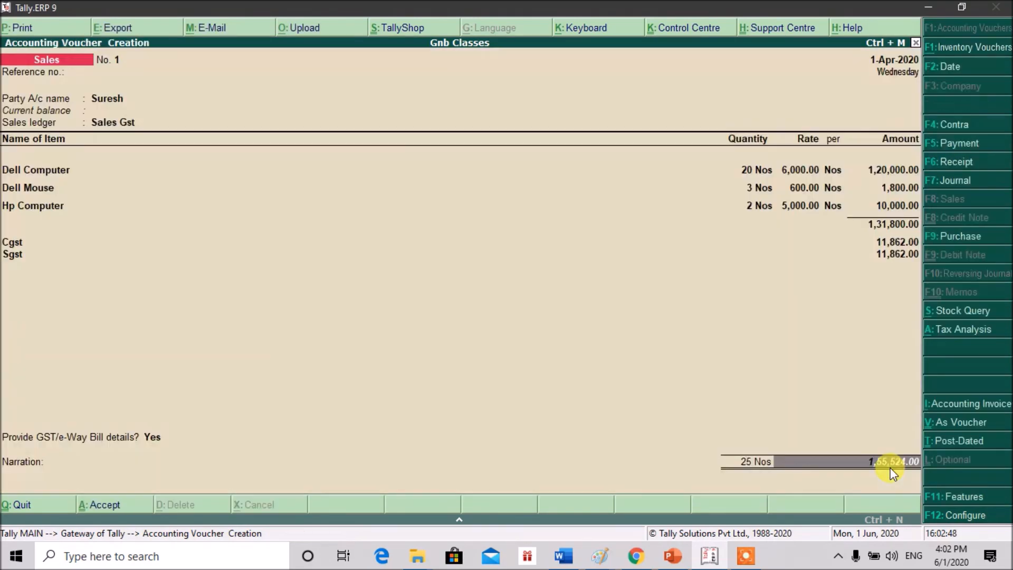
{"action": "key", "text": "ctrl+a"}
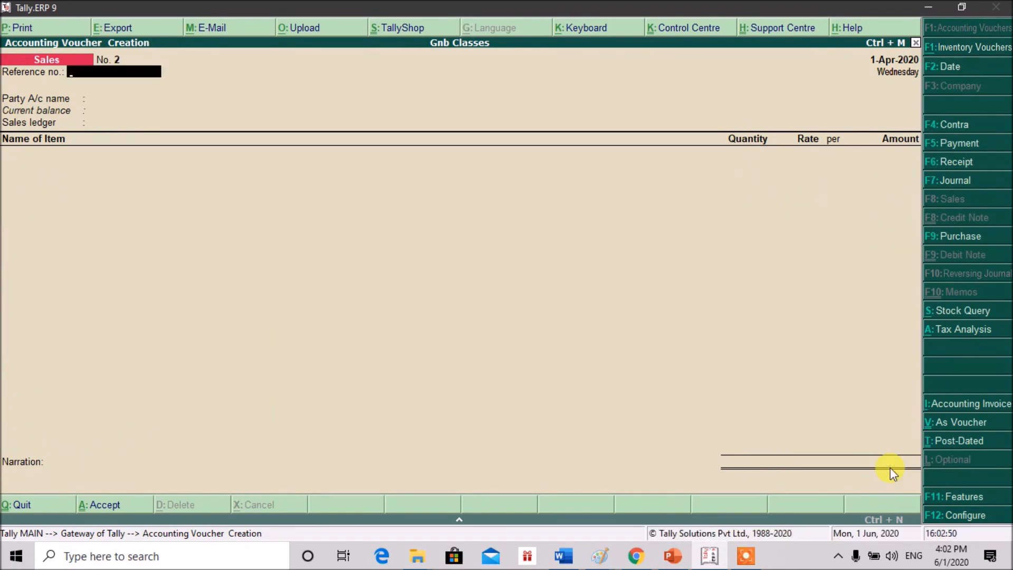
Leave voucher creation and open the GST Reports list within the statutory reports.
{"action": "key", "text": "Escape"}
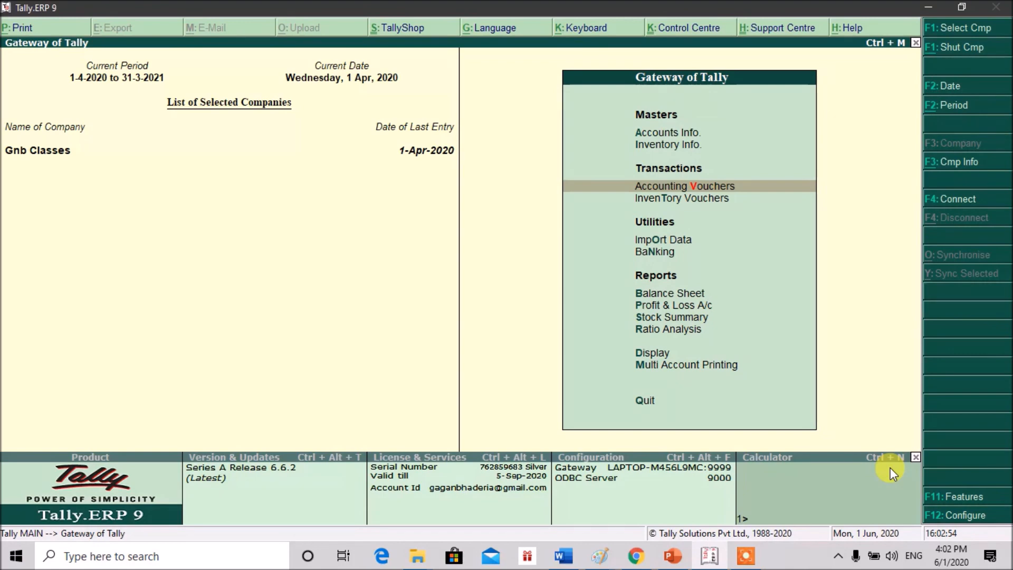
{"action": "key", "text": "d"}
{"action": "key", "text": "Down"}
{"action": "key", "text": "Down"}
{"action": "key", "text": "Down"}
{"action": "key", "text": "Down"}
{"action": "key", "text": "Down"}
{"action": "key", "text": "Down"}
{"action": "key", "text": "Return"}
{"action": "key", "text": "Return"}
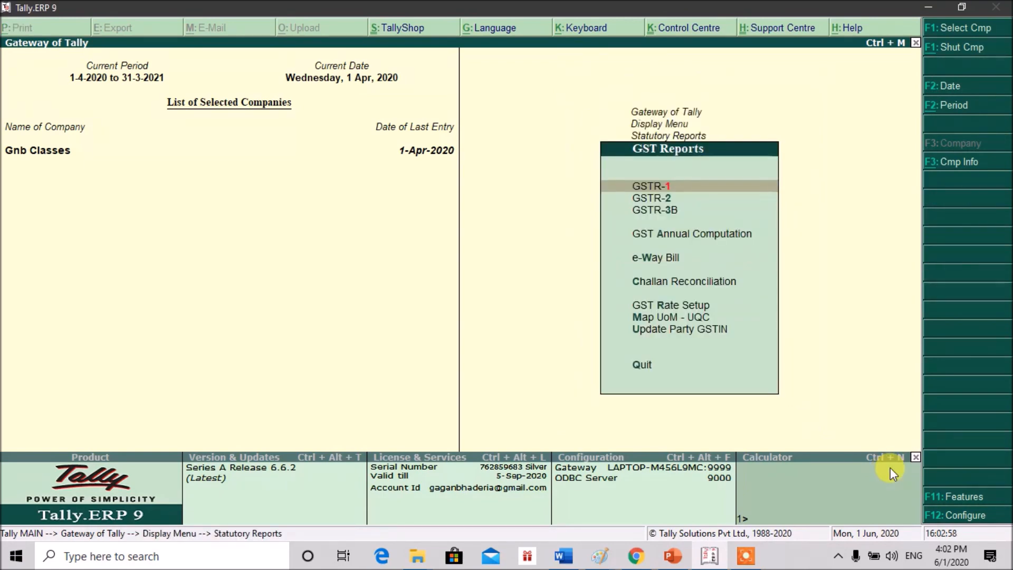
View the GSTR-1 report and examine its returns summary and invoice categories for April 2020, then close it.
{"action": "key", "text": "Down"}
{"action": "key", "text": "Up"}
{"action": "key", "text": "Down"}
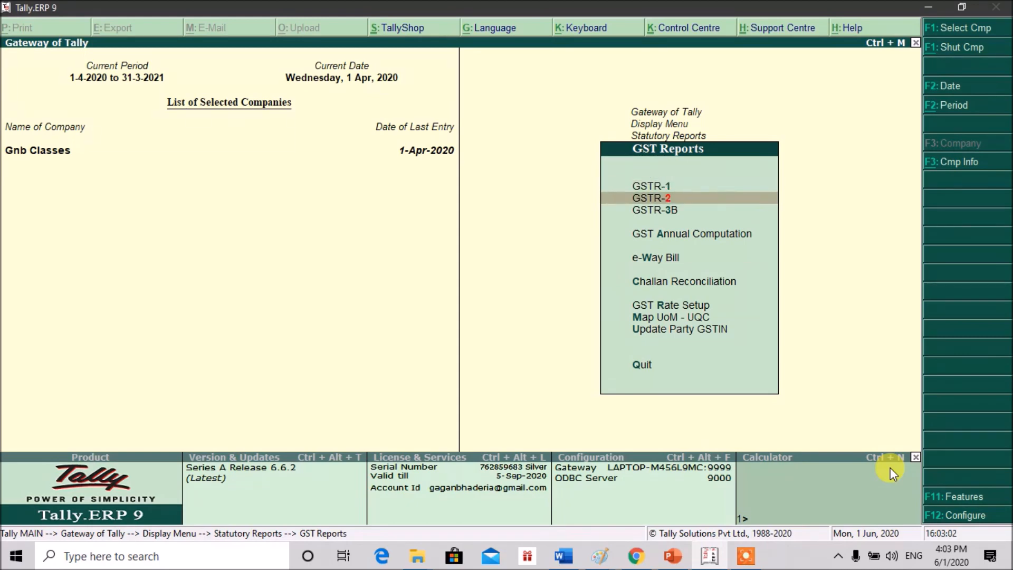
{"action": "key", "text": "Up"}
{"action": "key", "text": "Return"}
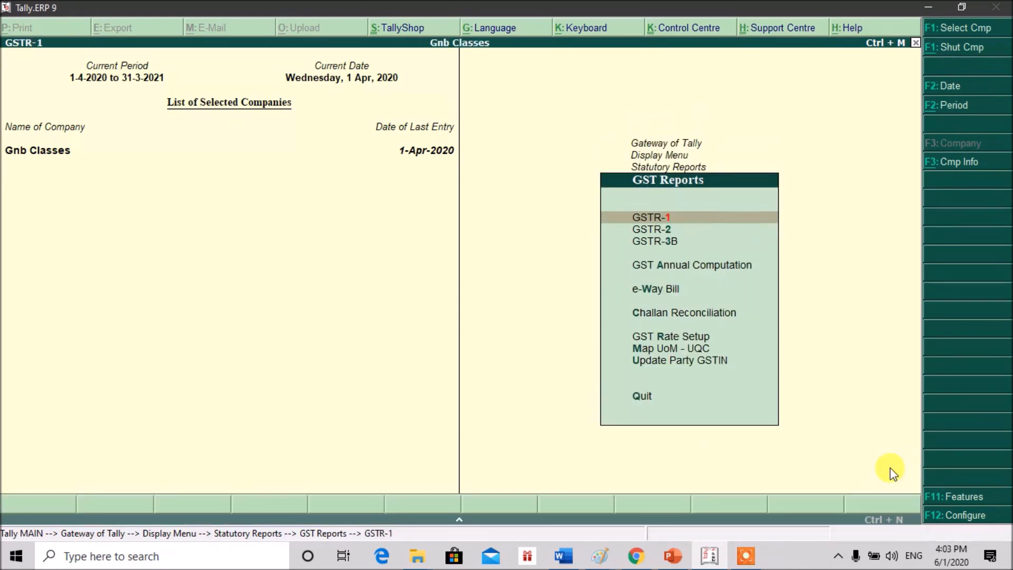
{"action": "key", "text": "Down"}
{"action": "key", "text": "Down"}
{"action": "key", "text": "Down"}
{"action": "key", "text": "Down"}
{"action": "key", "text": "Down"}
{"action": "key", "text": "Down"}
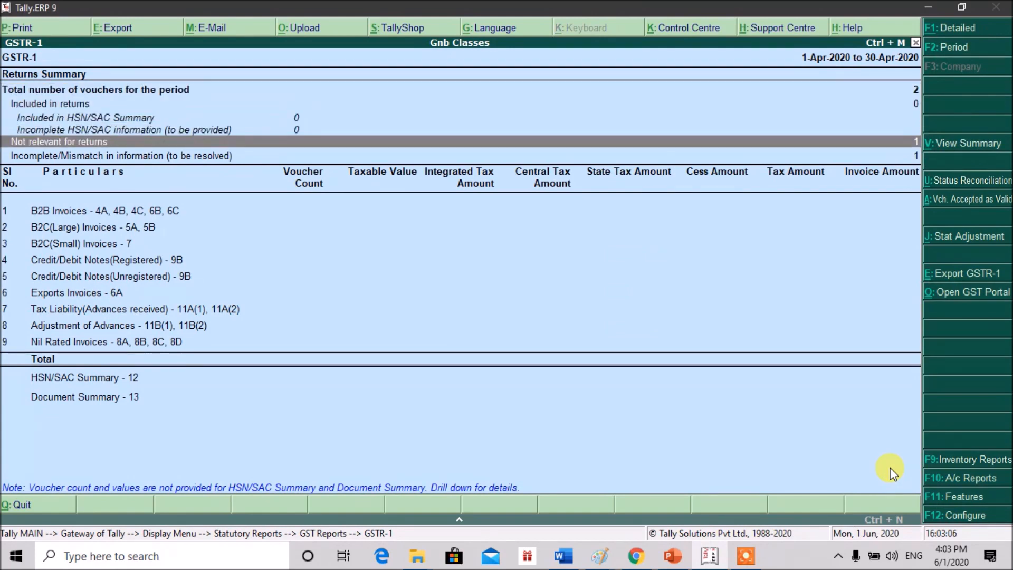
{"action": "key", "text": "Up"}
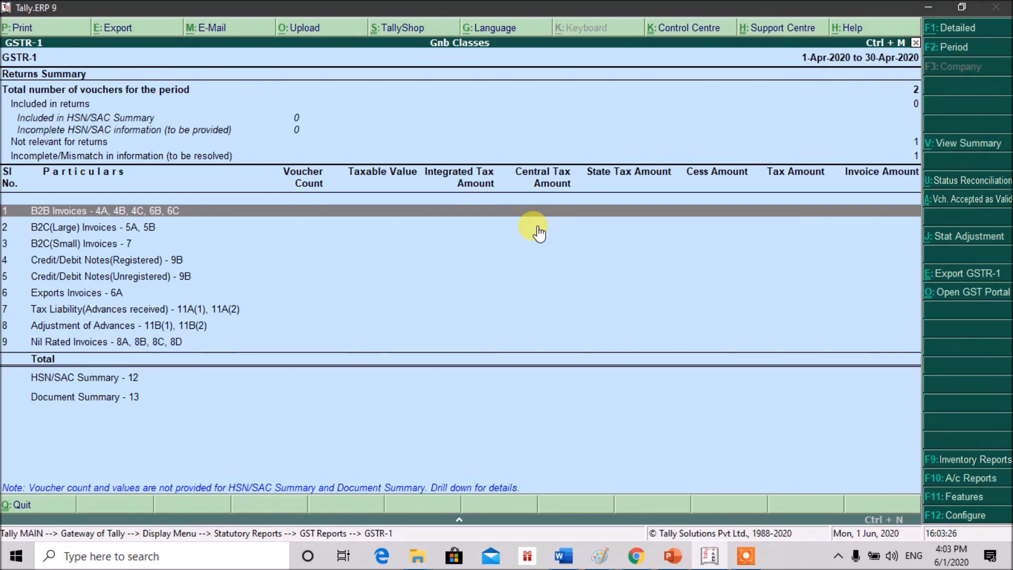
{"action": "key", "text": "Escape"}
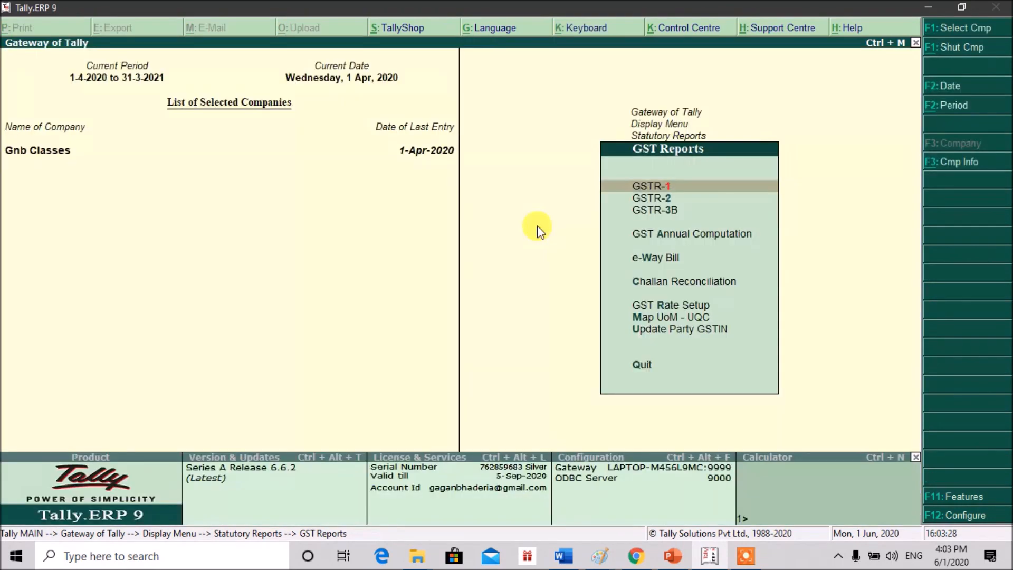
Leave the GST reports and start a payment voucher in accounting voucher creation.
{"action": "key", "text": "Escape"}
{"action": "key", "text": "Escape"}
{"action": "key", "text": "Escape"}
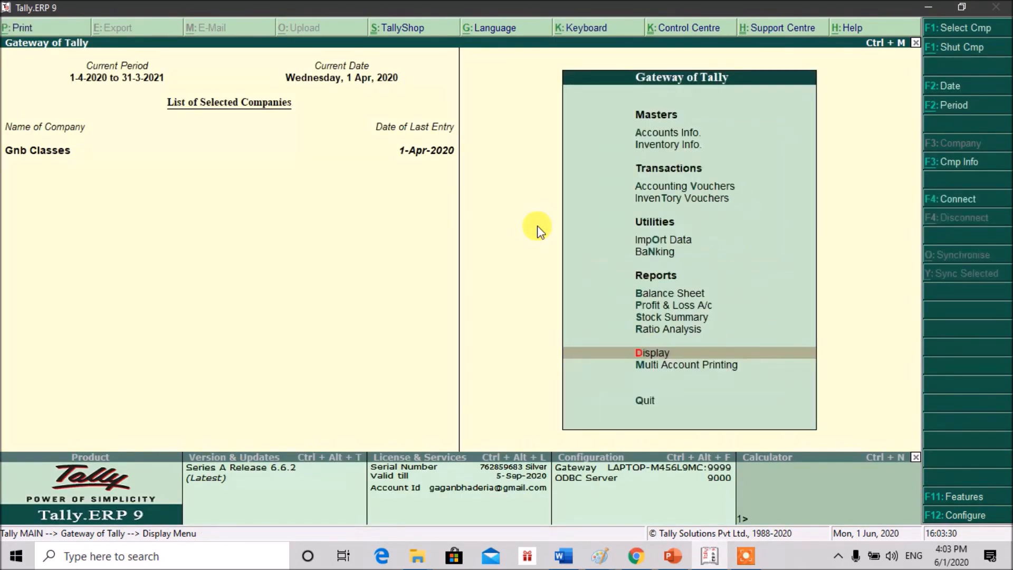
{"action": "key", "text": "Down"}
{"action": "key", "text": "Down"}
{"action": "key", "text": "Down"}
{"action": "key", "text": "Down"}
{"action": "key", "text": "Down"}
{"action": "key", "text": "Return"}
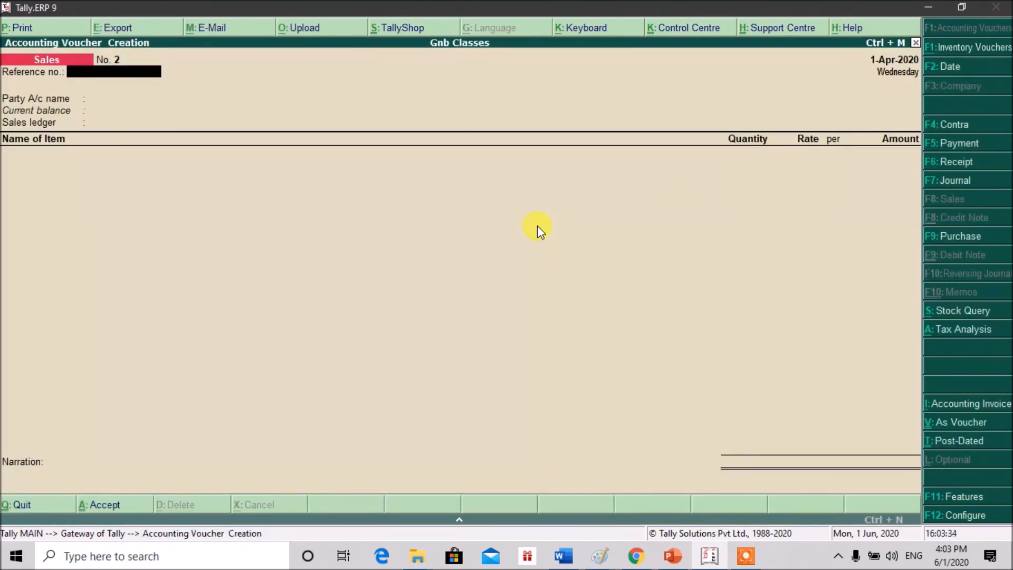
{"action": "key", "text": "F5"}
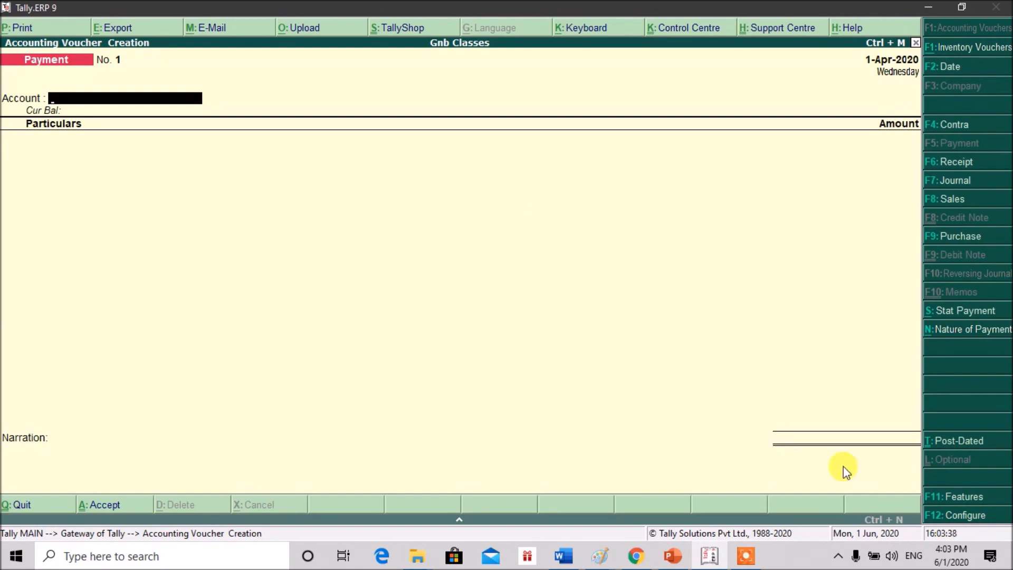
Set up a regular GST statutory payment for the period from 1-Apr-2020 to 1 May.
{"action": "left_click", "coordinate": [955, 312]}
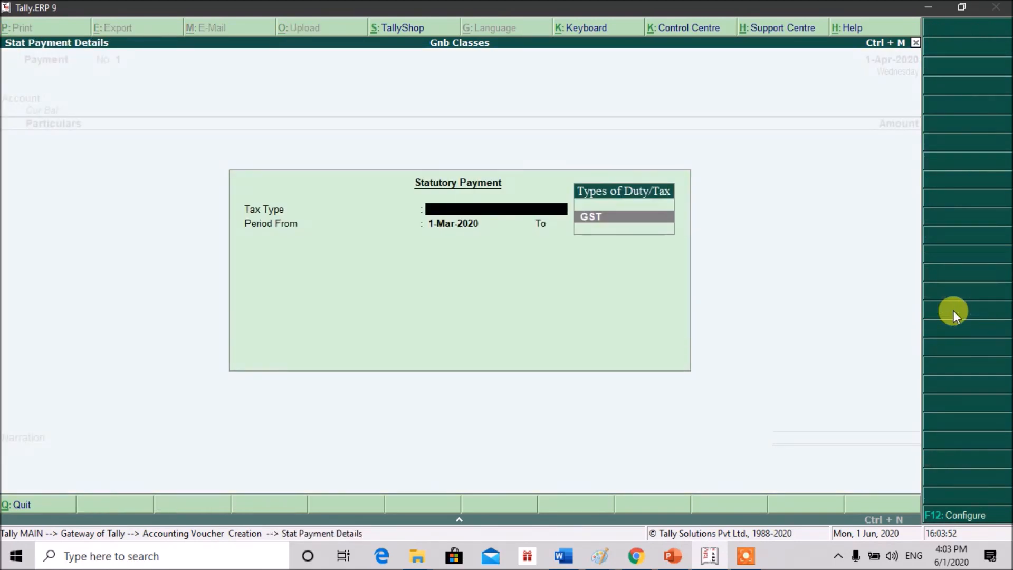
{"action": "key", "text": "Return"}
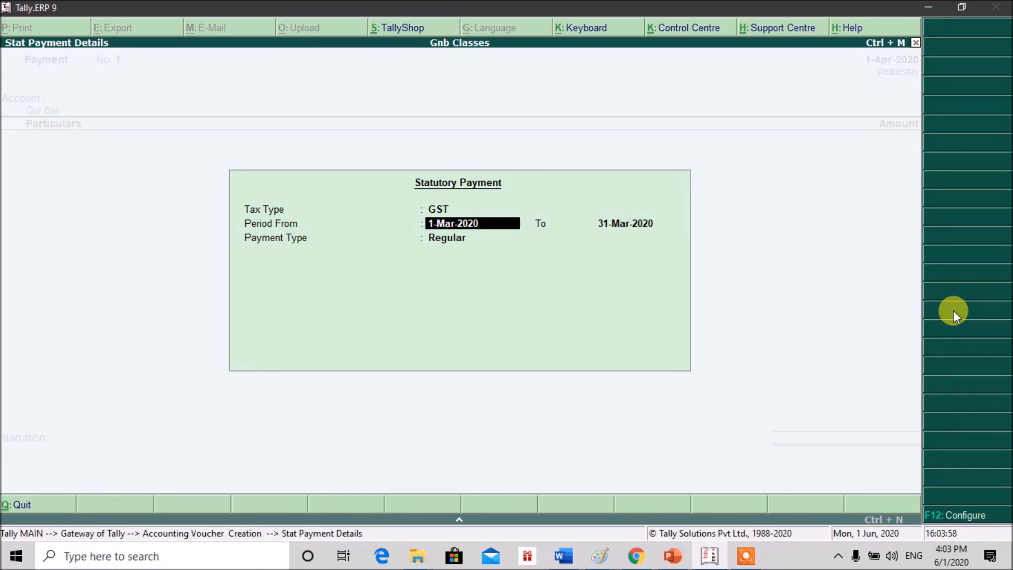
{"action": "type", "text": "1-"}
{"action": "key", "text": "Return"}
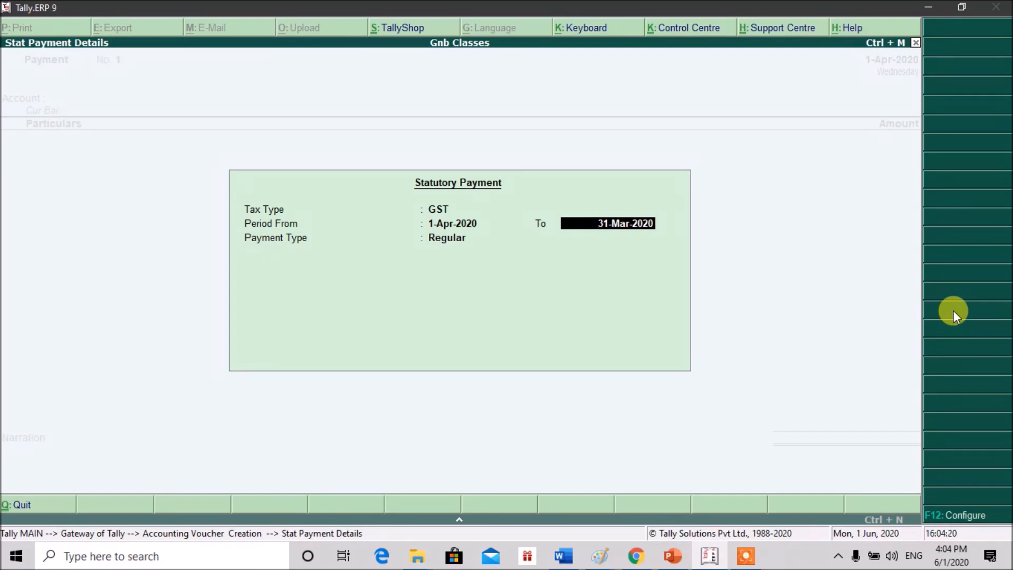
{"action": "type", "text": "1.5"}
{"action": "key", "text": "Return"}
{"action": "key", "text": "Return"}
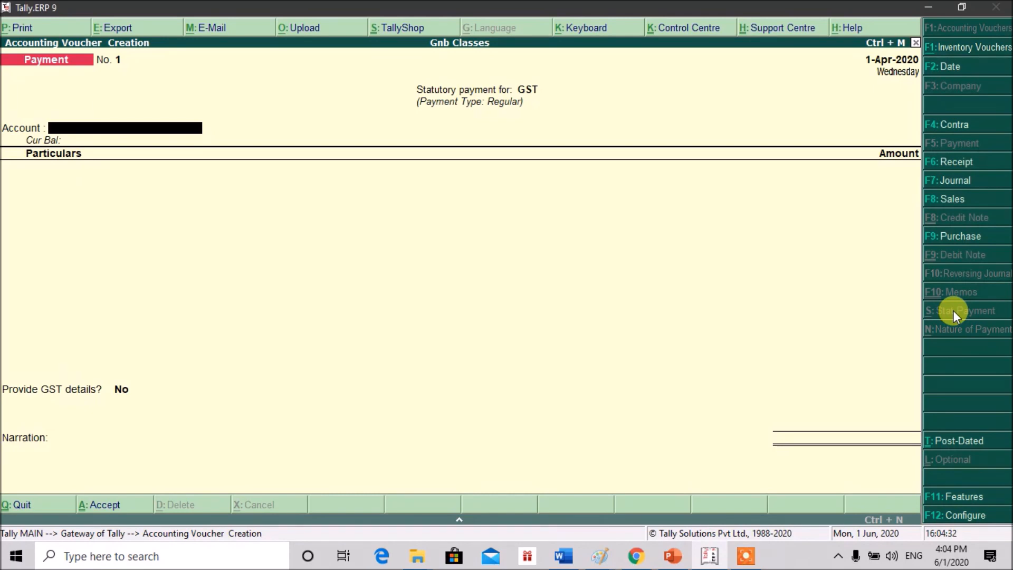
{"action": "type", "text": "Cas"}
{"action": "key", "text": "Return"}
{"action": "type", "text": "Cg"}
{"action": "key", "text": "Return"}
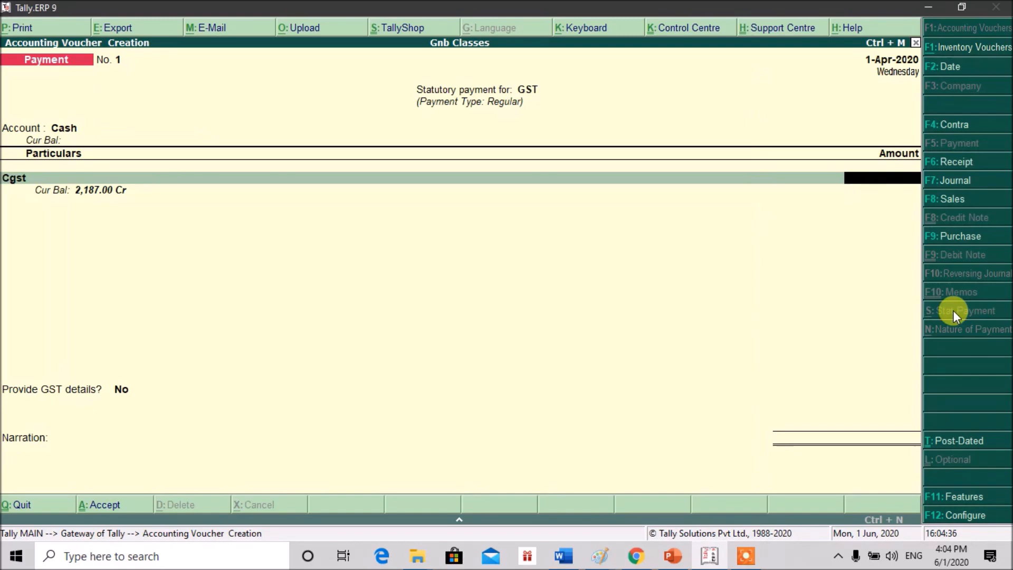
{"action": "type", "text": "2187"}
{"action": "key", "text": "Return"}
{"action": "type", "text": "Sg"}
{"action": "key", "text": "Return"}
{"action": "type", "text": "2"}
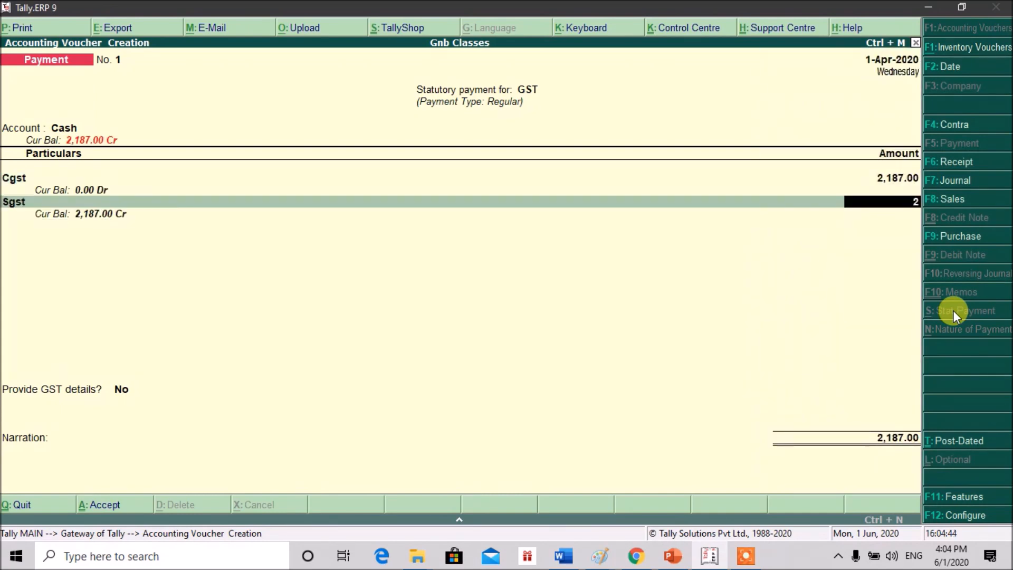
{"action": "type", "text": "187"}
{"action": "key", "text": "Return"}
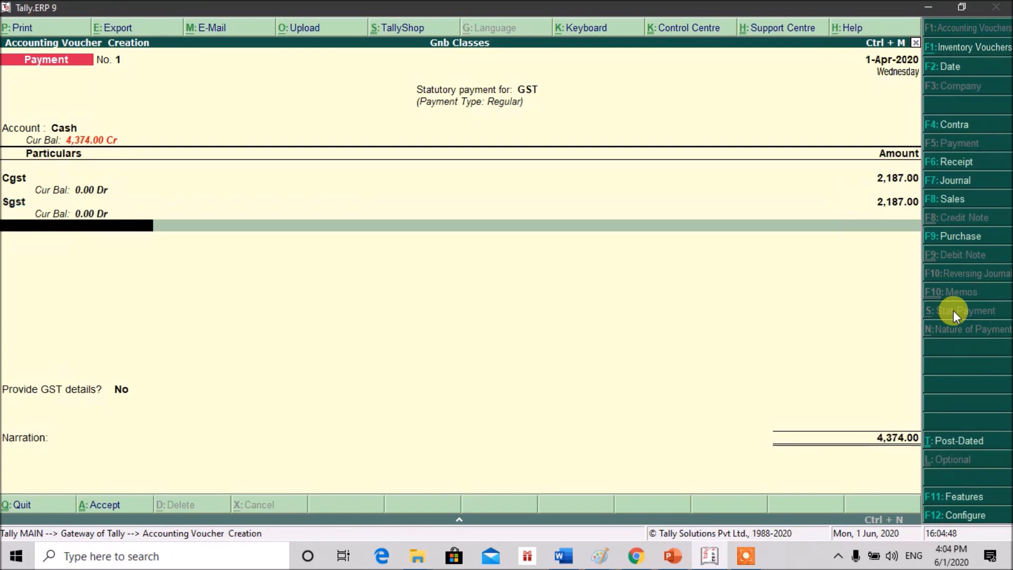
{"action": "key", "text": "Return"}
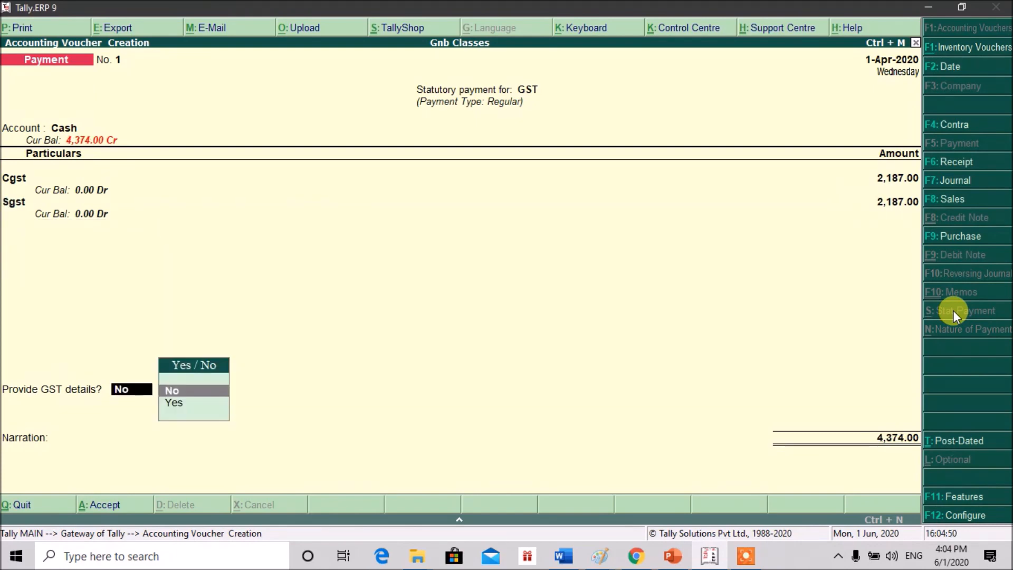
{"action": "key", "text": "Escape"}
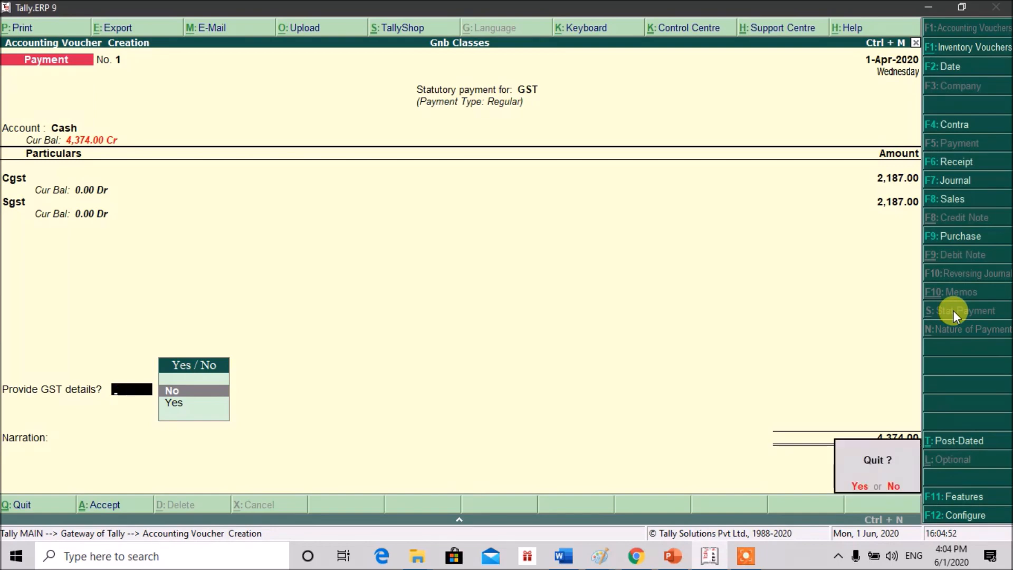
{"action": "key", "text": "y"}
{"action": "key", "text": "Return"}
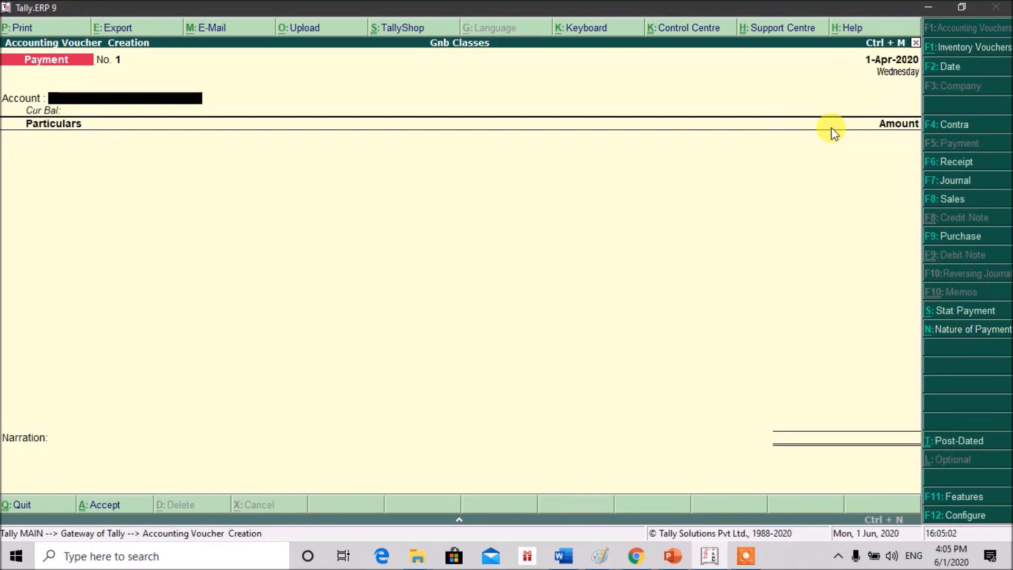
Turn off single entry mode for payment, receipt and contra vouchers in the payment voucher configuration.
{"action": "key", "text": "F12"}
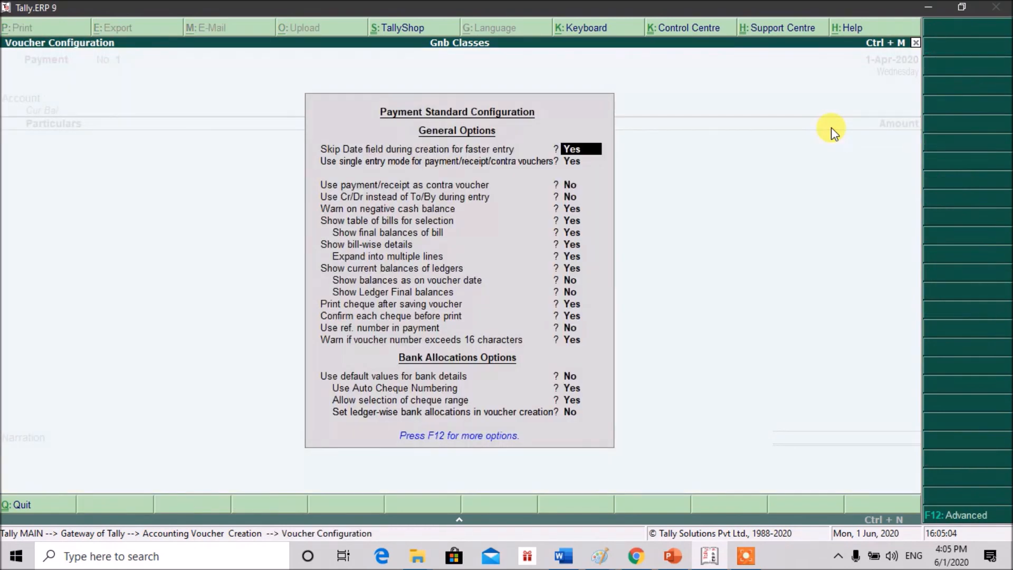
{"action": "key", "text": "Return"}
{"action": "type", "text": "n"}
{"action": "key", "text": "Return"}
{"action": "key", "text": "ctrl+a"}
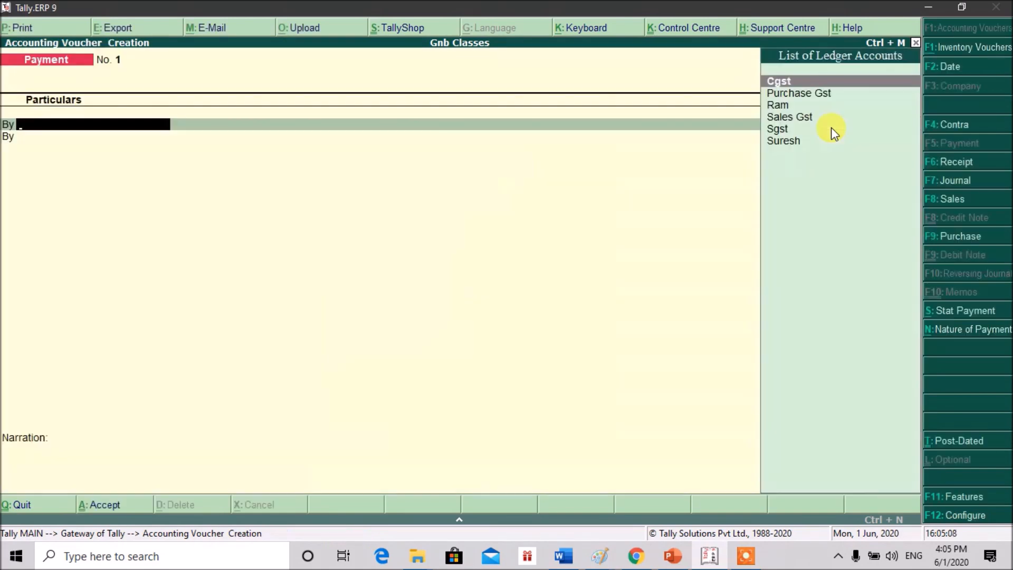
Restart the payment voucher with a Cgst debit line and set up a regular GST statutory payment for 1-Apr-2020 to 1-May-2020.
{"action": "key", "text": "Escape"}
{"action": "key", "text": "y"}
{"action": "key", "text": "Return"}
{"action": "key", "text": "Return"}
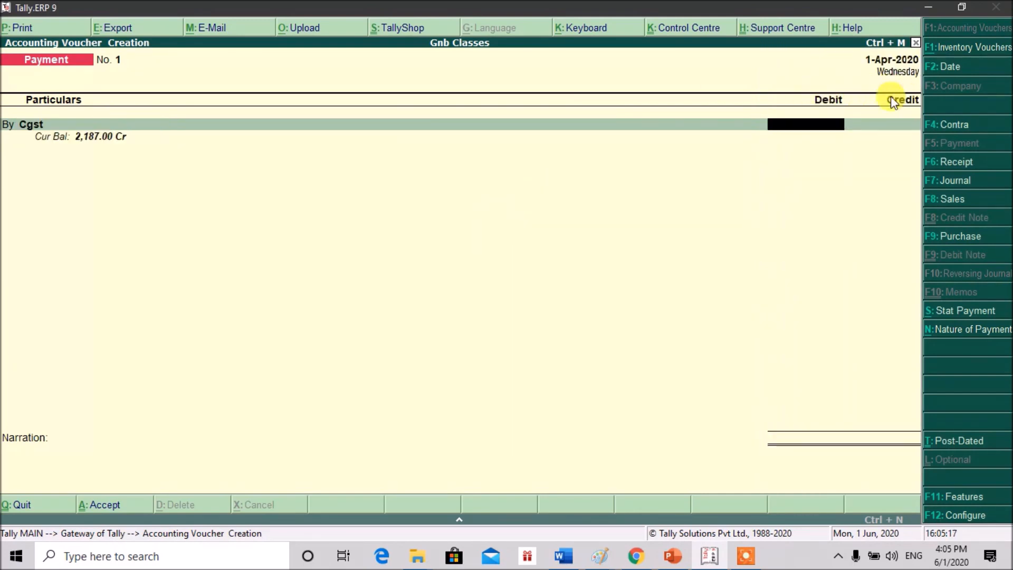
{"action": "key", "text": "BackSpace"}
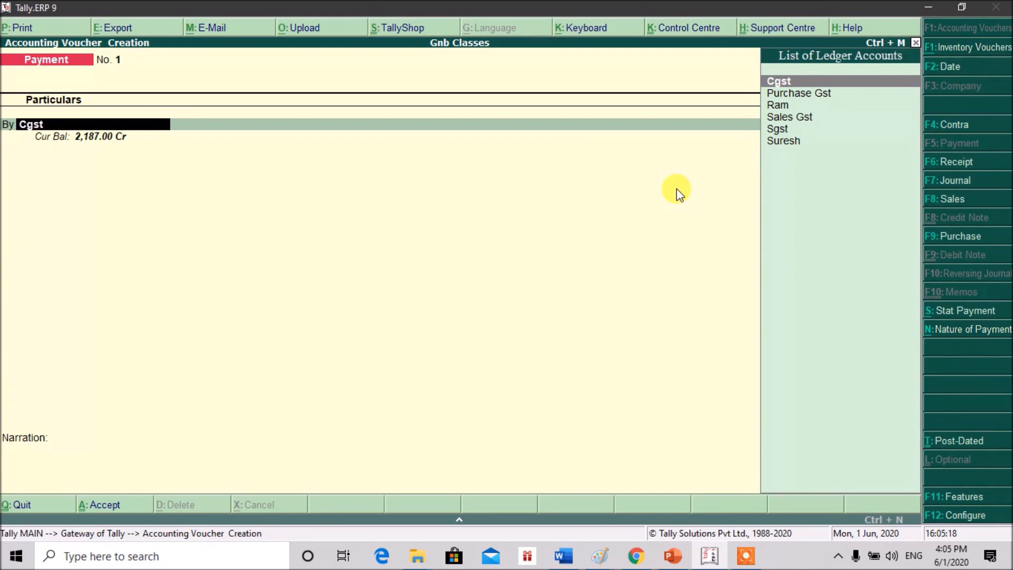
{"action": "key", "text": "alt+s"}
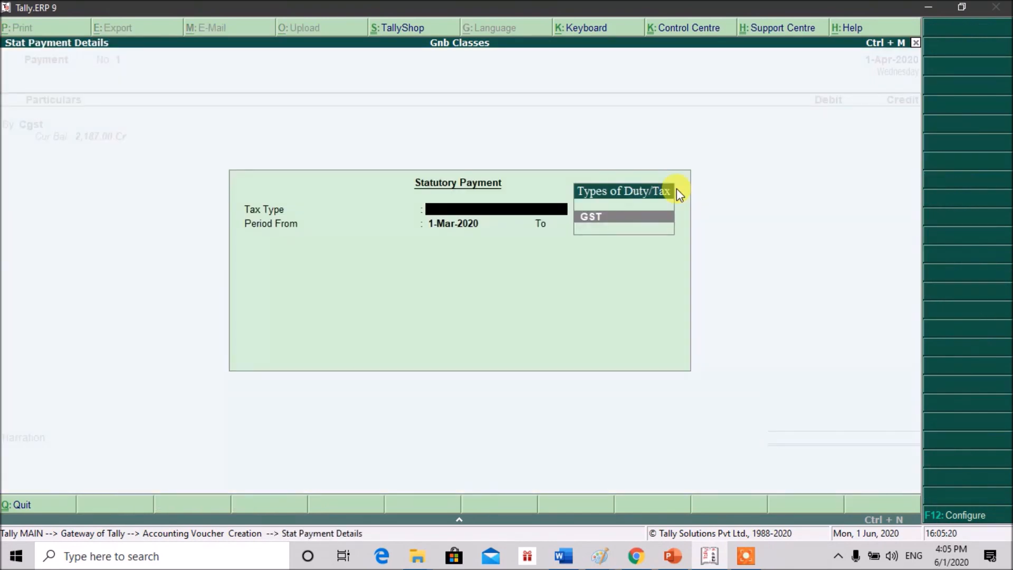
{"action": "key", "text": "Return"}
{"action": "type", "text": "1.4"}
{"action": "key", "text": "Return"}
{"action": "type", "text": "1.4"}
{"action": "key", "text": "Return"}
{"action": "key", "text": "Return"}
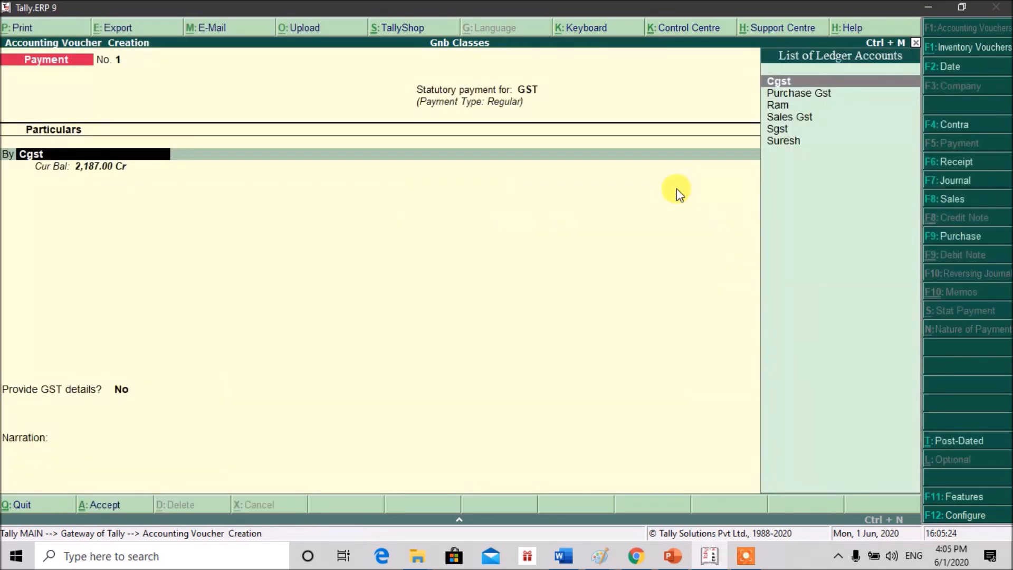
Debit the Cgst ledger with 2,187.00 in the statutory payment voucher.
{"action": "key", "text": "Return"}
{"action": "type", "text": "2"}
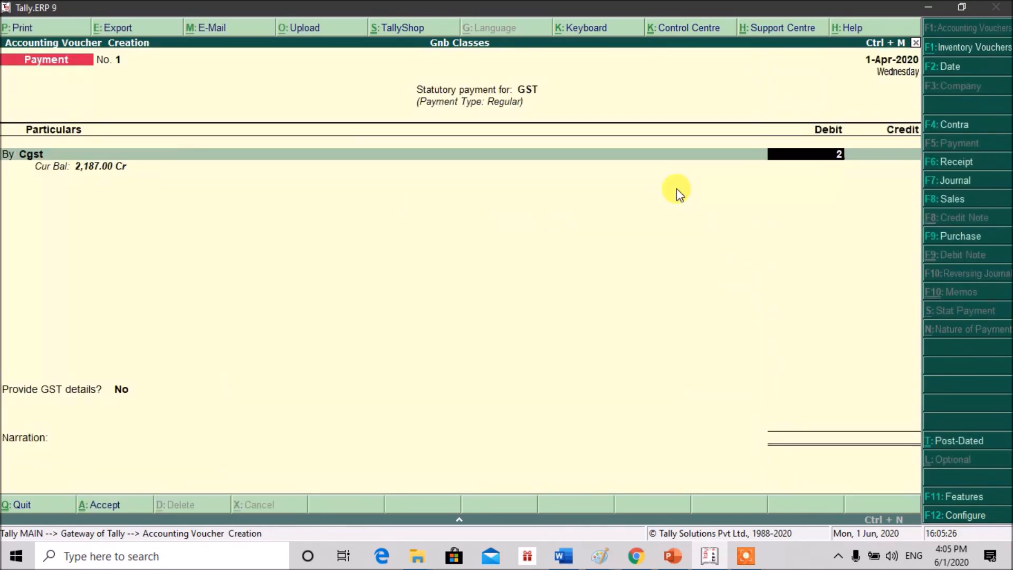
{"action": "type", "text": ",187"}
{"action": "key", "text": "Return"}
{"action": "key", "text": "Return"}
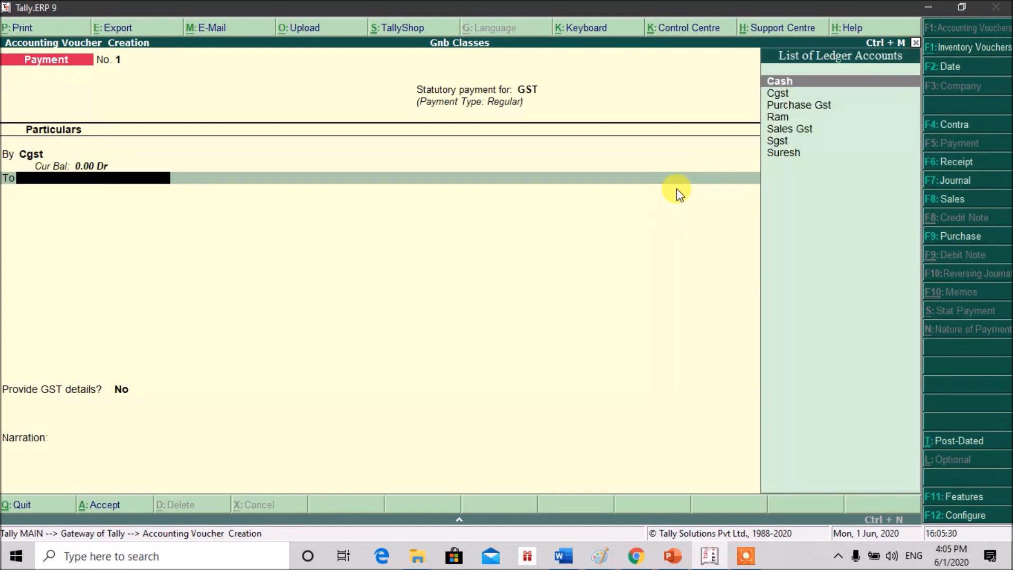
Make the second voucher line a debit entry and debit the Sgst ledger with 2,187.00.
{"action": "key", "text": "BackSpace"}
{"action": "type", "text": "b"}
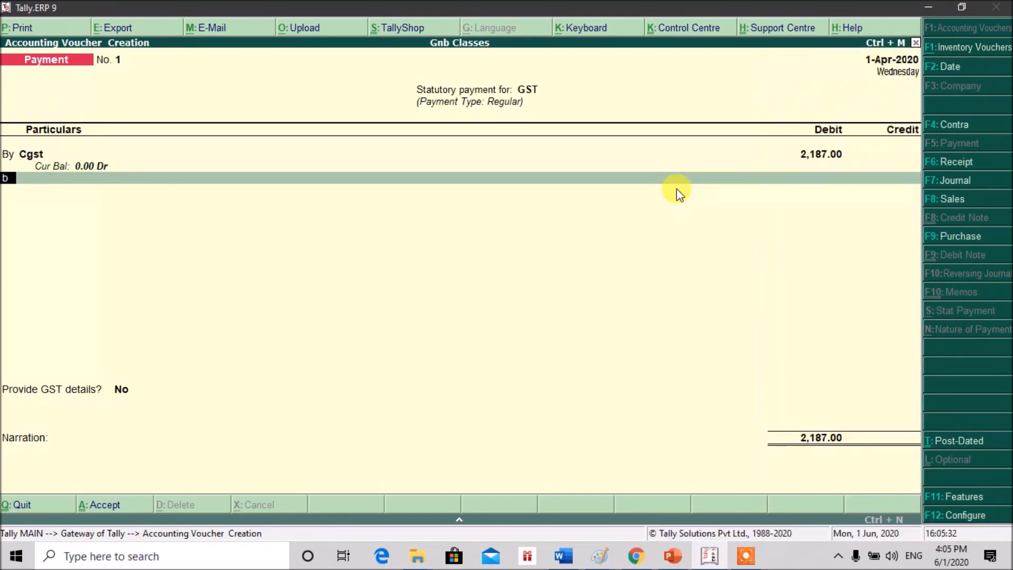
{"action": "type", "text": "y"}
{"action": "key", "text": "Return"}
{"action": "type", "text": "Sg"}
{"action": "key", "text": "Return"}
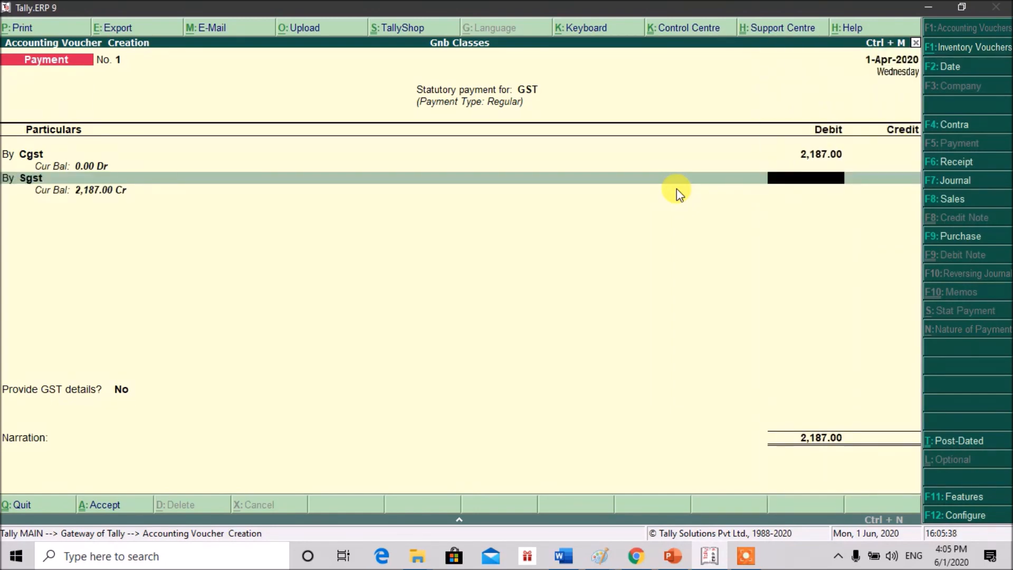
{"action": "type", "text": "2187"}
{"action": "key", "text": "Return"}
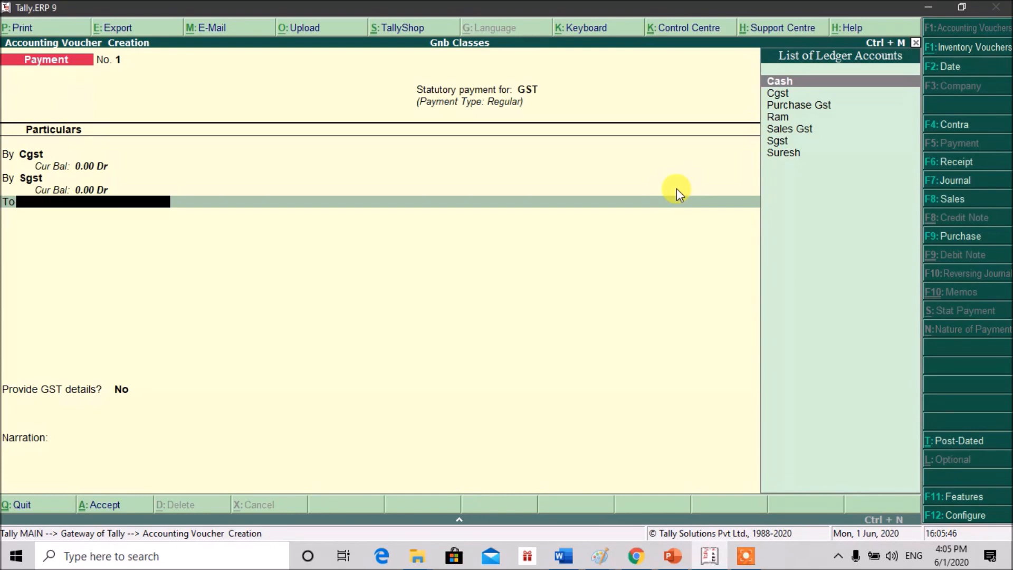
Credit Cash with 4,374.00, provide no GST details or narration, and save the payment voucher.
{"action": "type", "text": "Cas"}
{"action": "key", "text": "Return"}
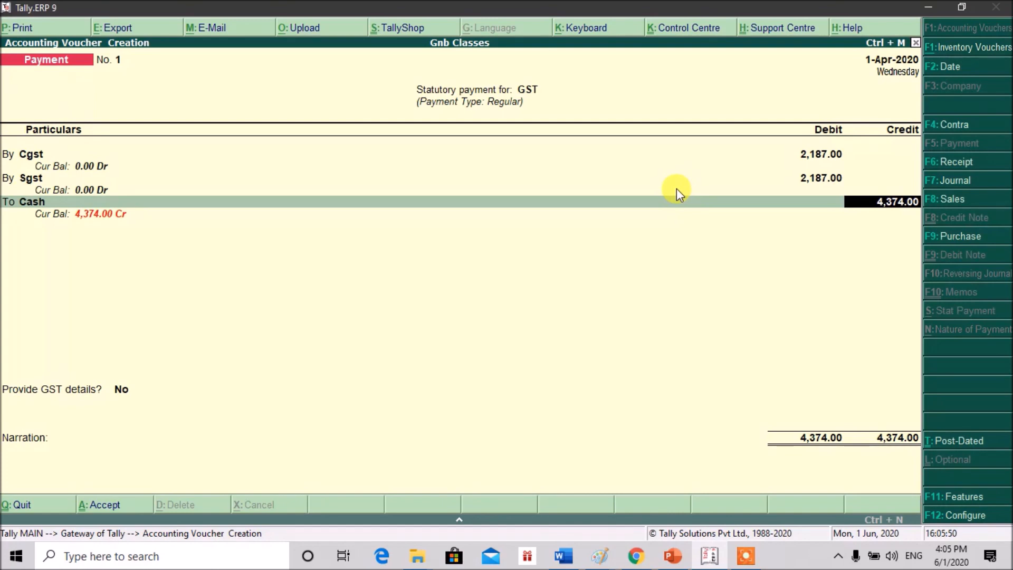
{"action": "key", "text": "Return"}
{"action": "key", "text": "Return"}
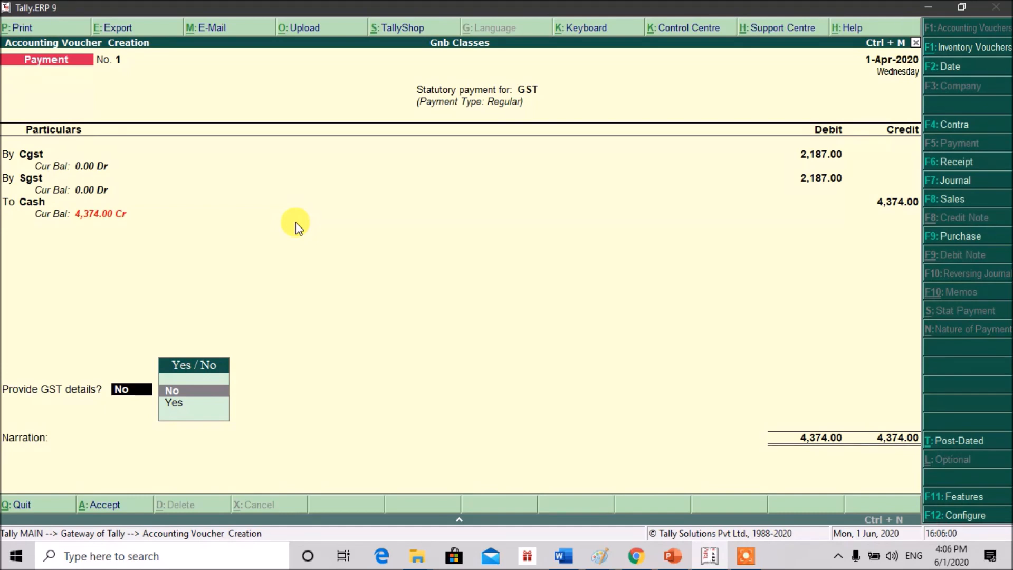
{"action": "key", "text": "Return"}
{"action": "key", "text": "Return"}
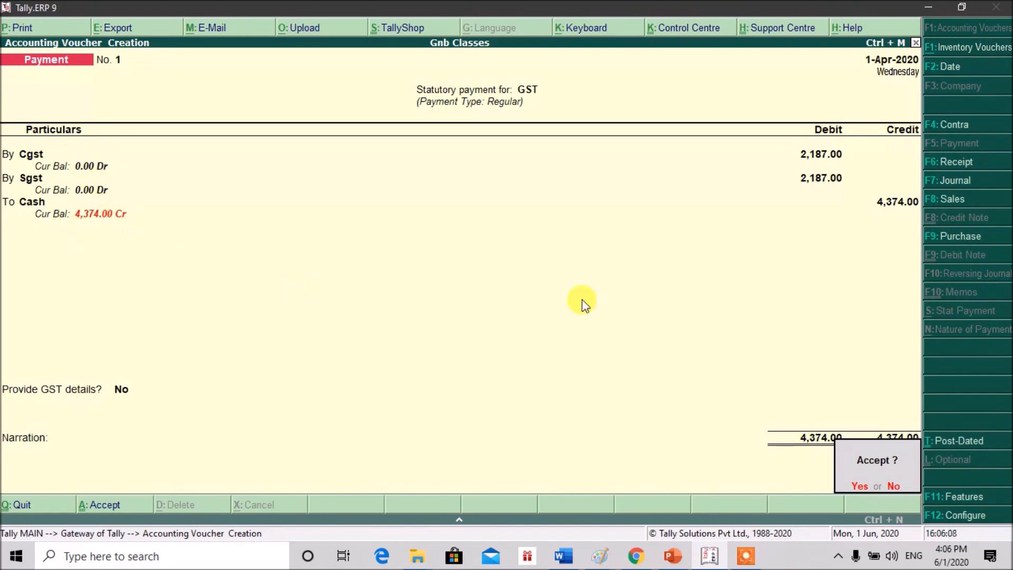
{"action": "key", "text": "Return"}
Leave voucher creation and open the GST Reports list within the statutory reports.
{"action": "key", "text": "Escape"}
{"action": "key", "text": "Return"}
{"action": "key", "text": "d"}
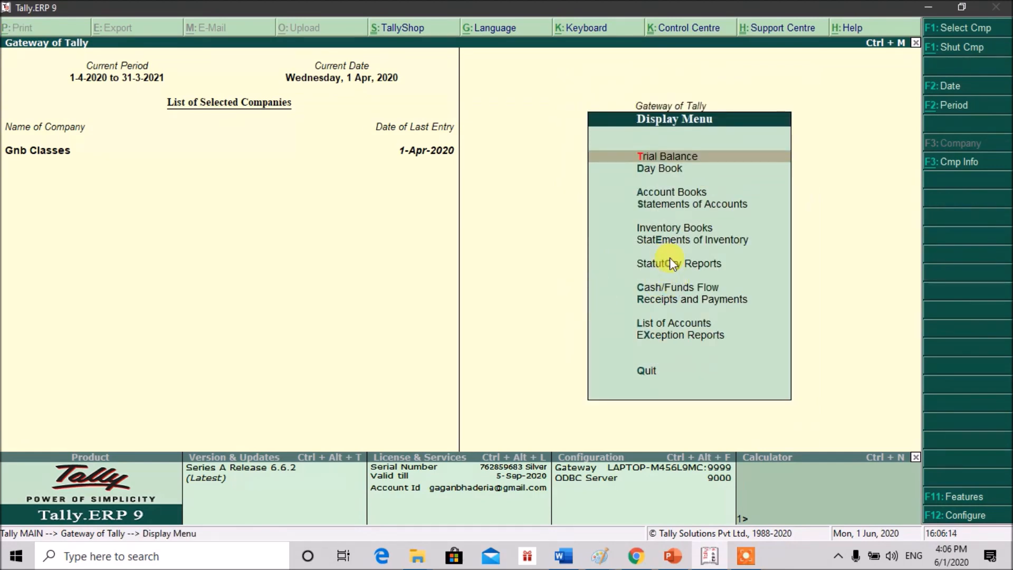
{"action": "key", "text": "Down"}
{"action": "key", "text": "Down"}
{"action": "key", "text": "Down"}
{"action": "key", "text": "Down"}
{"action": "key", "text": "Down"}
{"action": "key", "text": "Down"}
{"action": "key", "text": "Return"}
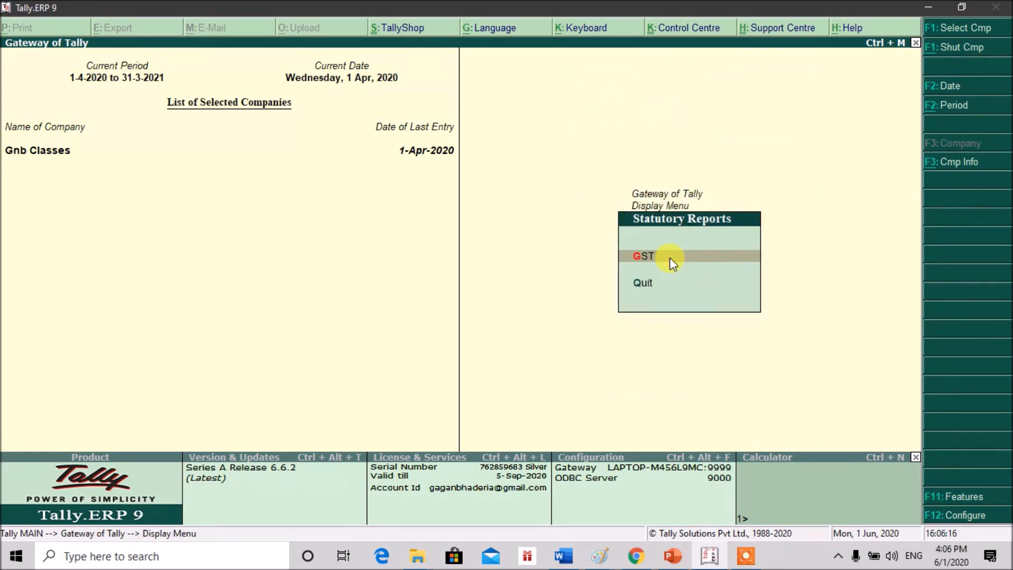
{"action": "key", "text": "Return"}
View the Challan Reconciliation report to check the recorded GST payment and its period, then return to the Display Menu.
{"action": "key", "text": "Down"}
{"action": "key", "text": "Down"}
{"action": "key", "text": "Down"}
{"action": "key", "text": "Down"}
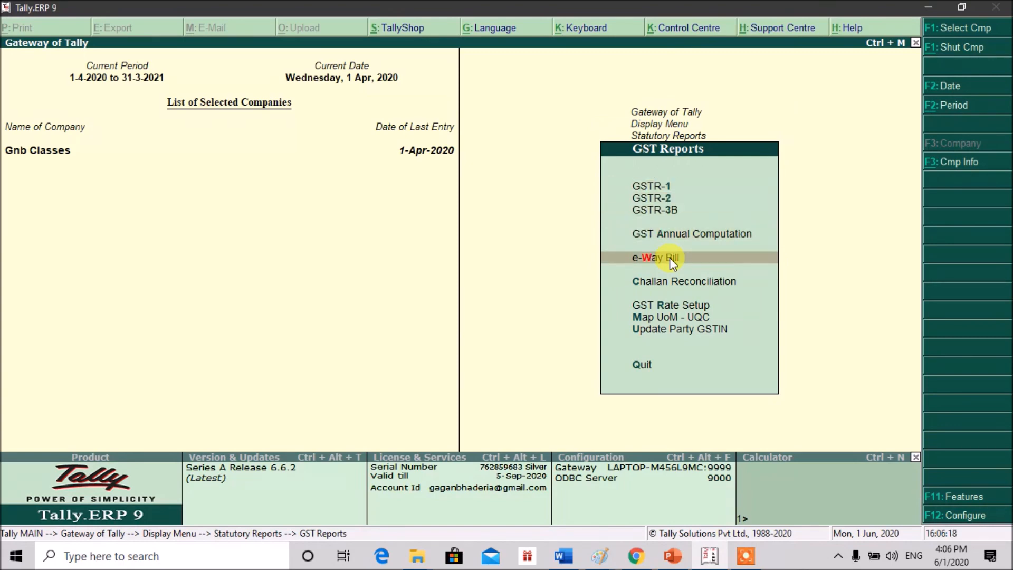
{"action": "key", "text": "Down"}
{"action": "key", "text": "Down"}
{"action": "key", "text": "Up"}
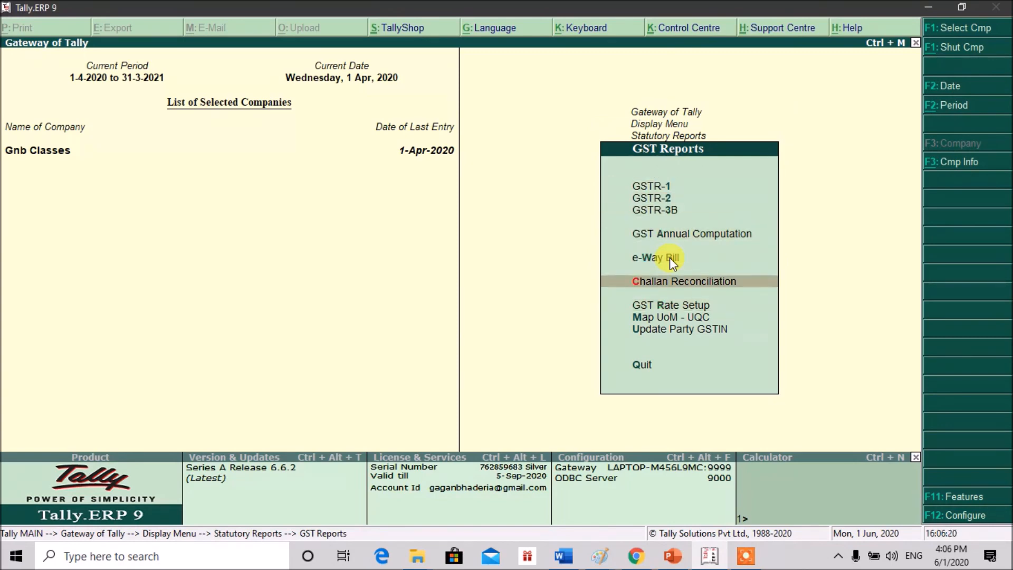
{"action": "key", "text": "Return"}
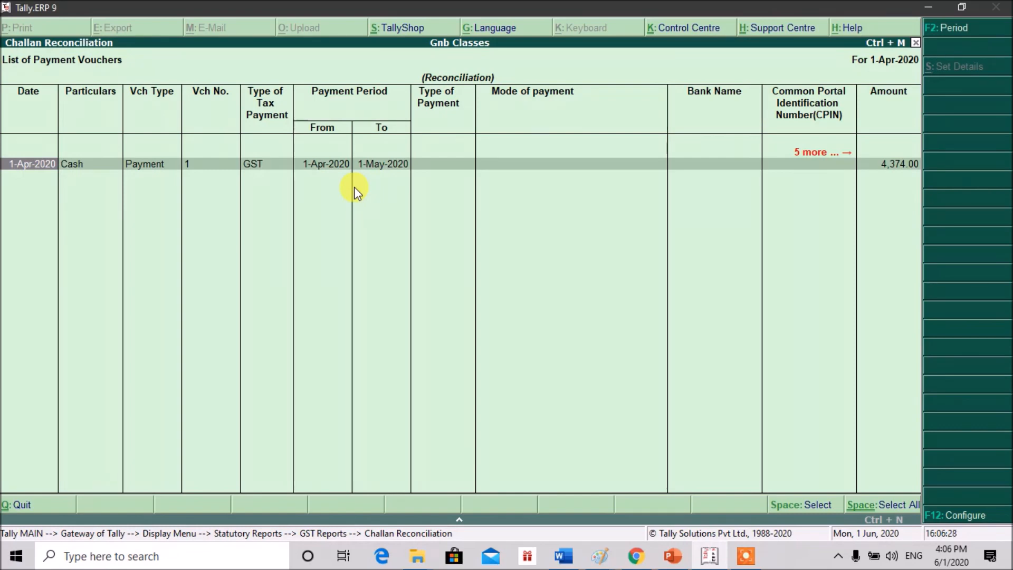
{"action": "key", "text": "Escape"}
{"action": "key", "text": "Escape"}
{"action": "key", "text": "Escape"}
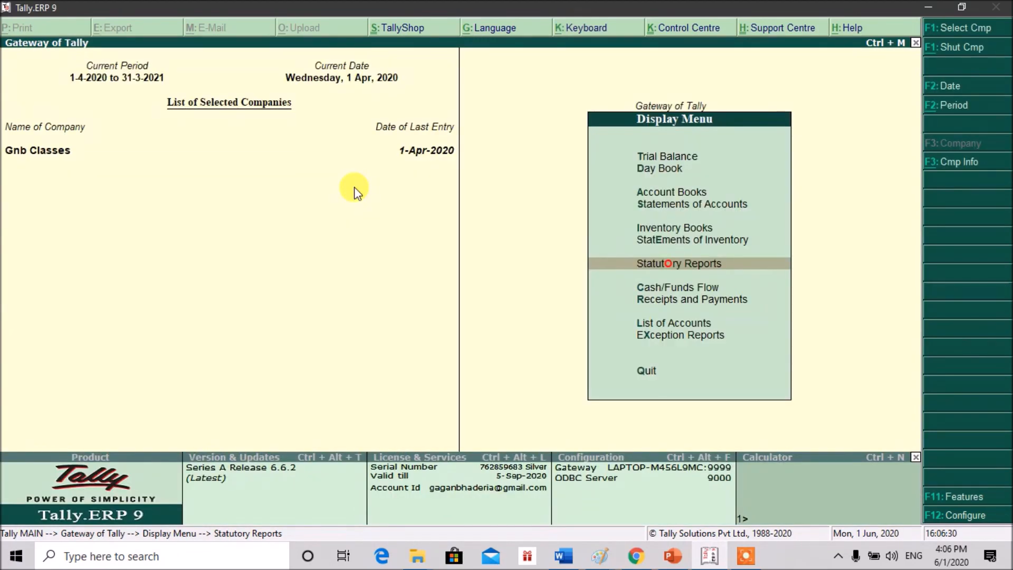
Open the list of ledgers from the account books.
{"action": "key", "text": "Up"}
{"action": "key", "text": "Up"}
{"action": "key", "text": "Up"}
{"action": "key", "text": "Up"}
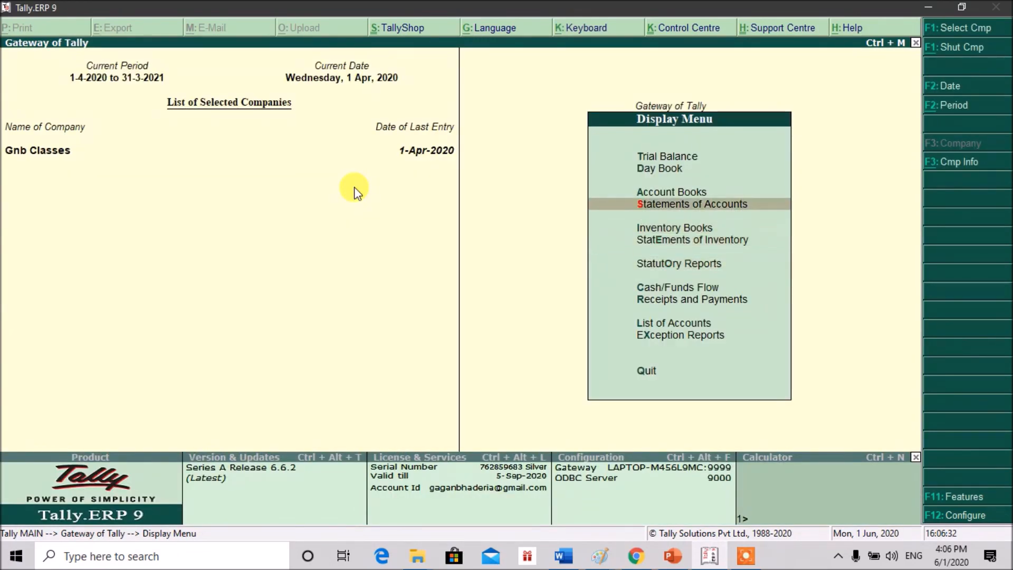
{"action": "key", "text": "Return"}
{"action": "key", "text": "Down"}
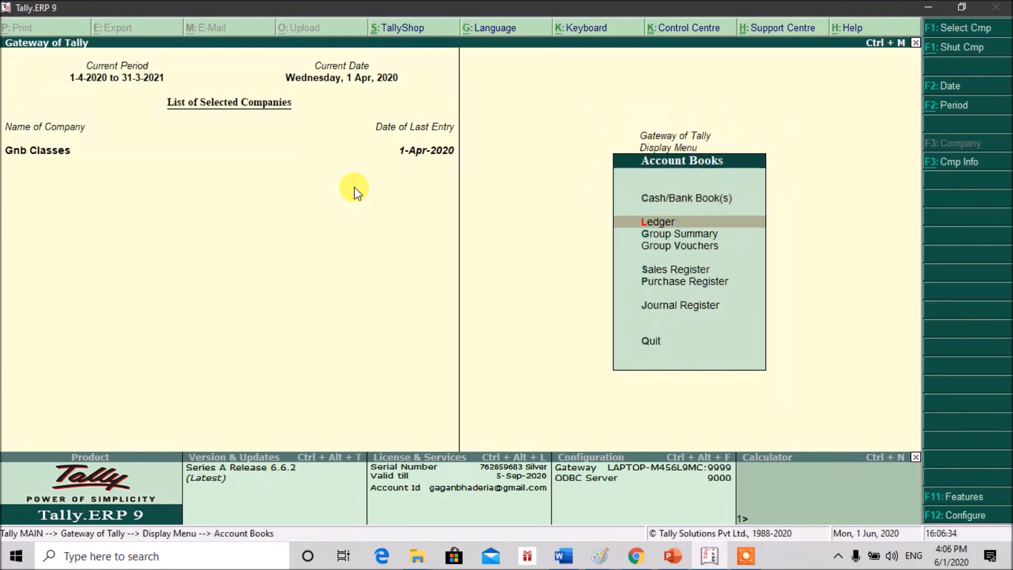
{"action": "key", "text": "Return"}
View the Sgst ledger vouchers and examine the debit and credit totals and closing balance, then return to the Display Menu.
{"action": "key", "text": "Down"}
{"action": "key", "text": "Down"}
{"action": "key", "text": "Down"}
{"action": "key", "text": "Down"}
{"action": "key", "text": "Down"}
{"action": "key", "text": "Down"}
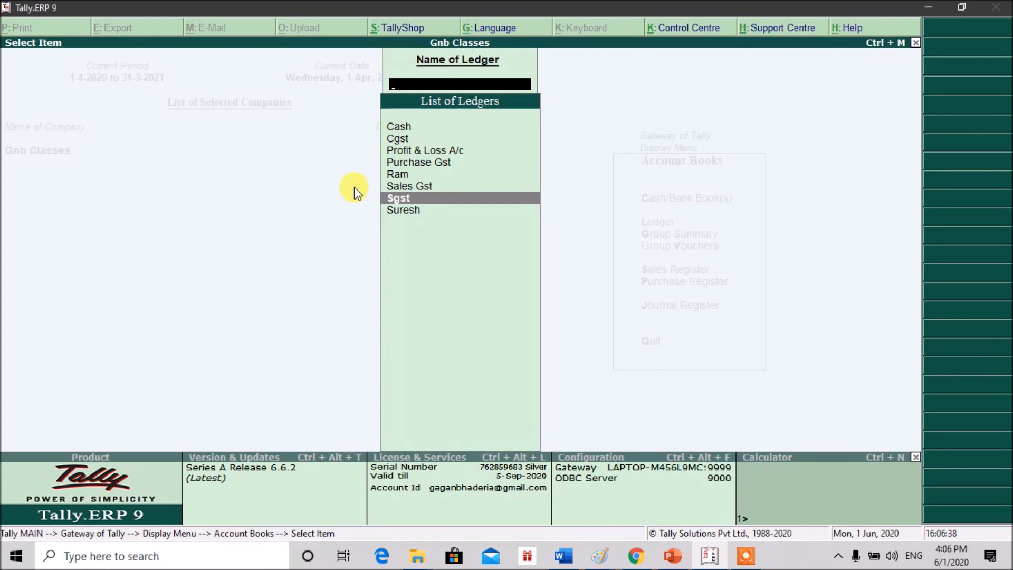
{"action": "key", "text": "Return"}
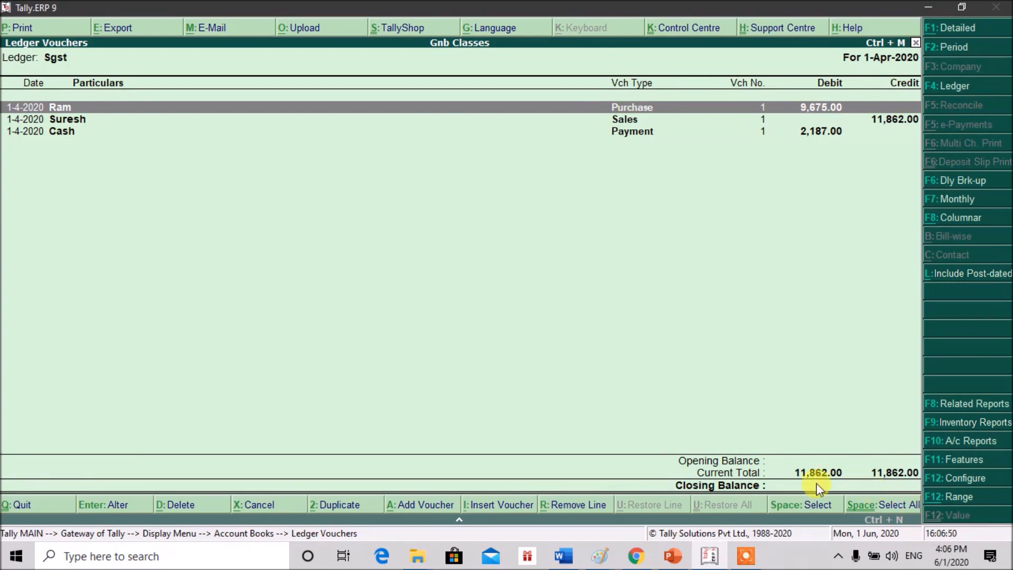
{"action": "key", "text": "Escape"}
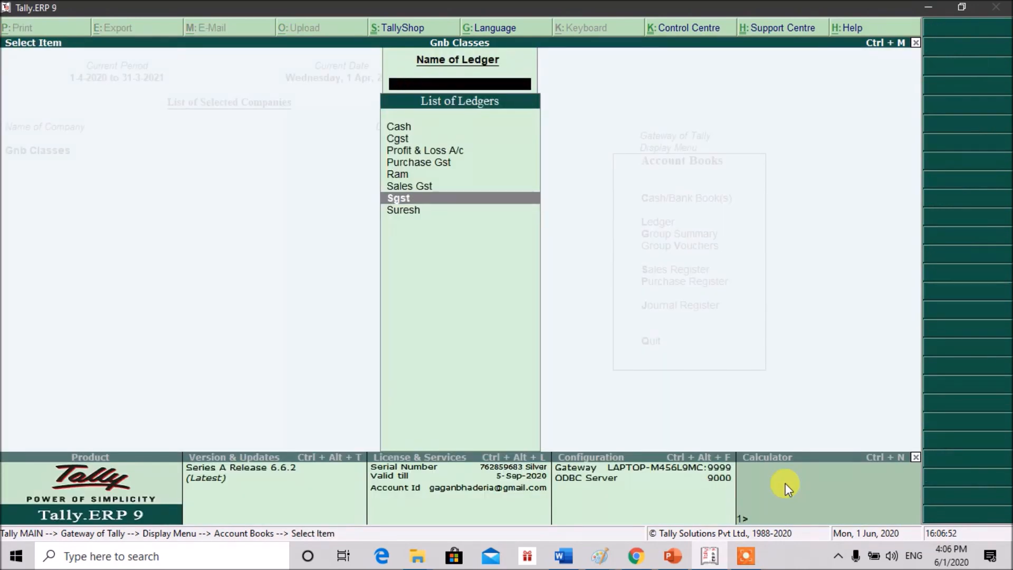
{"action": "key", "text": "Escape"}
{"action": "key", "text": "Escape"}
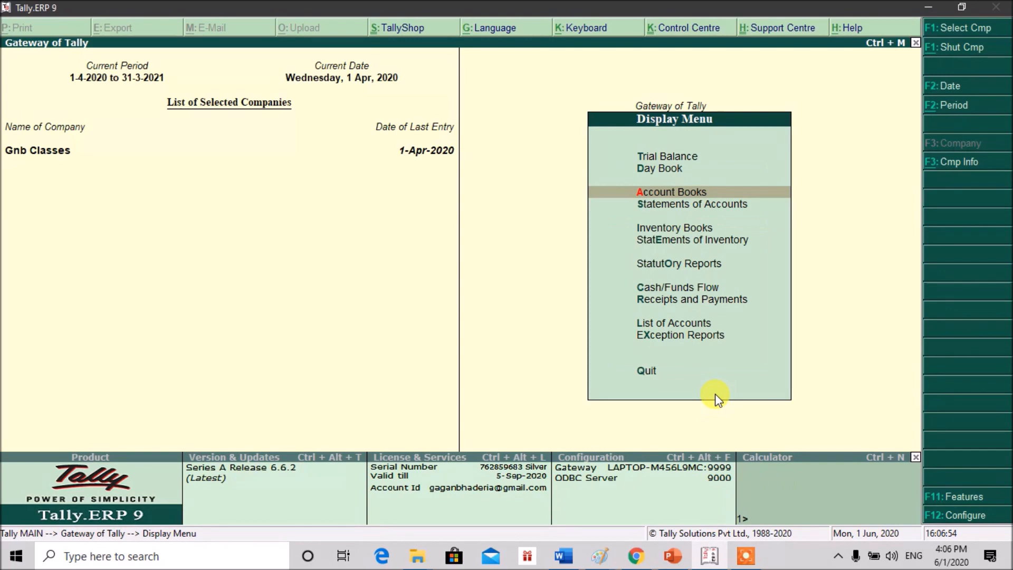